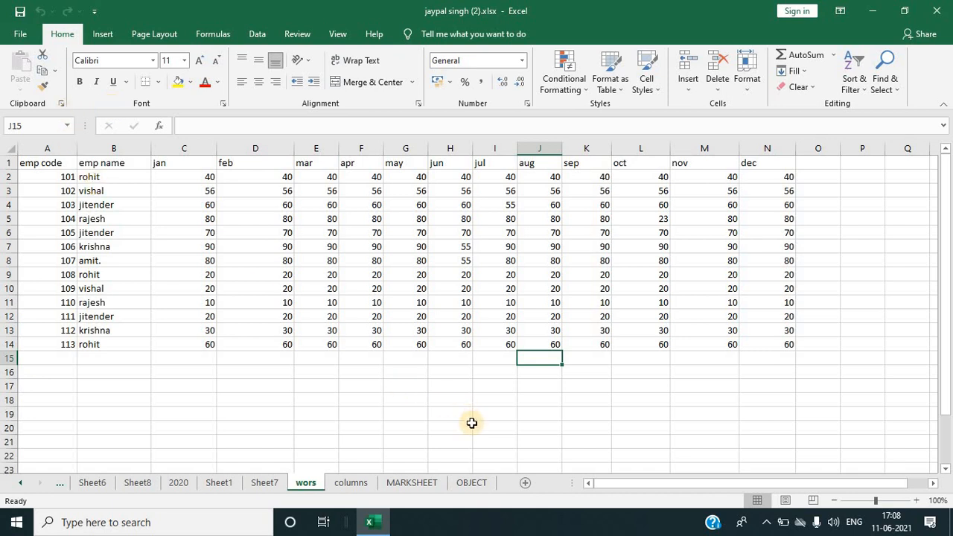
{"action": "left_click", "coordinate": [472, 483]}
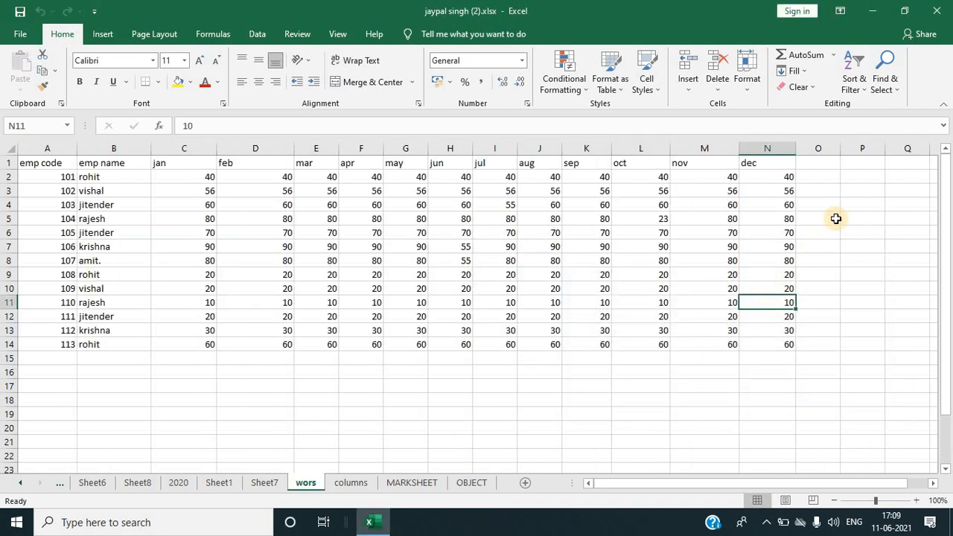
{"action": "left_click", "coordinate": [887, 88]}
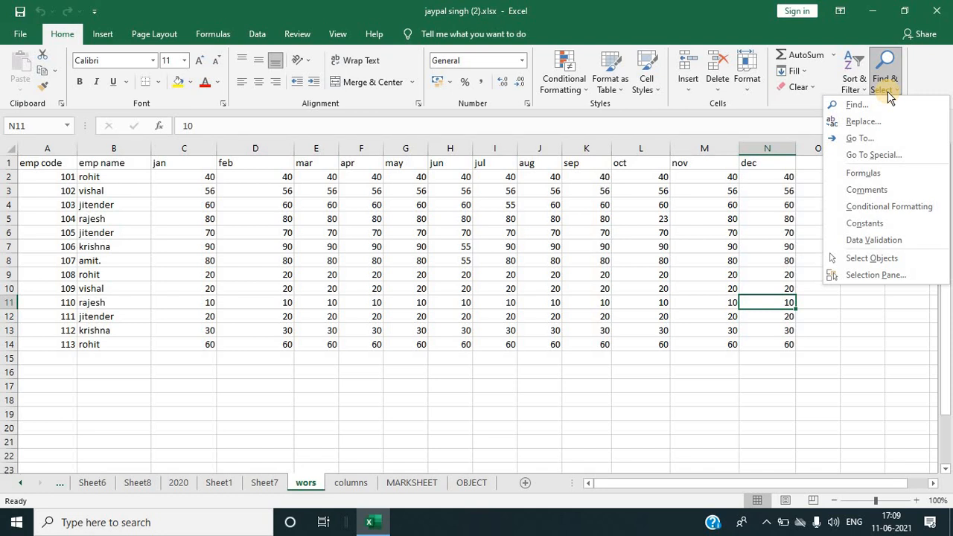
{"action": "left_click", "coordinate": [392, 326]}
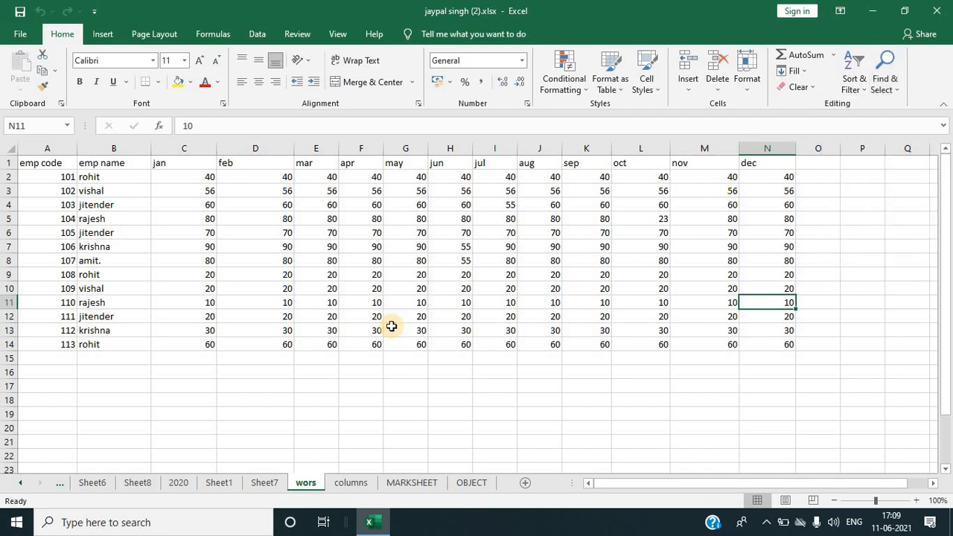
Step: Search the wors sheet for the employee name that stands in cell B2, stepping through its occurrences
{"action": "key", "text": "ctrl+f"}
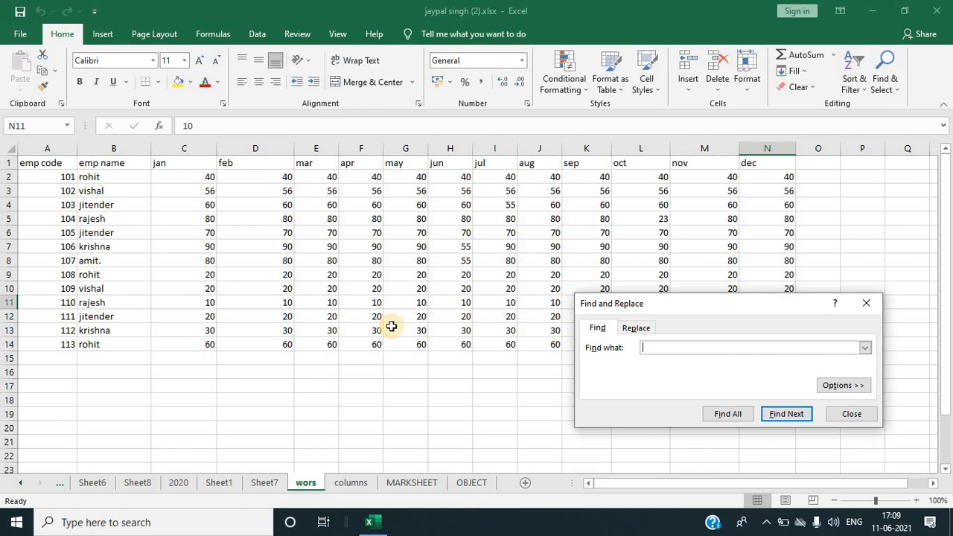
{"action": "type", "text": "rohit"}
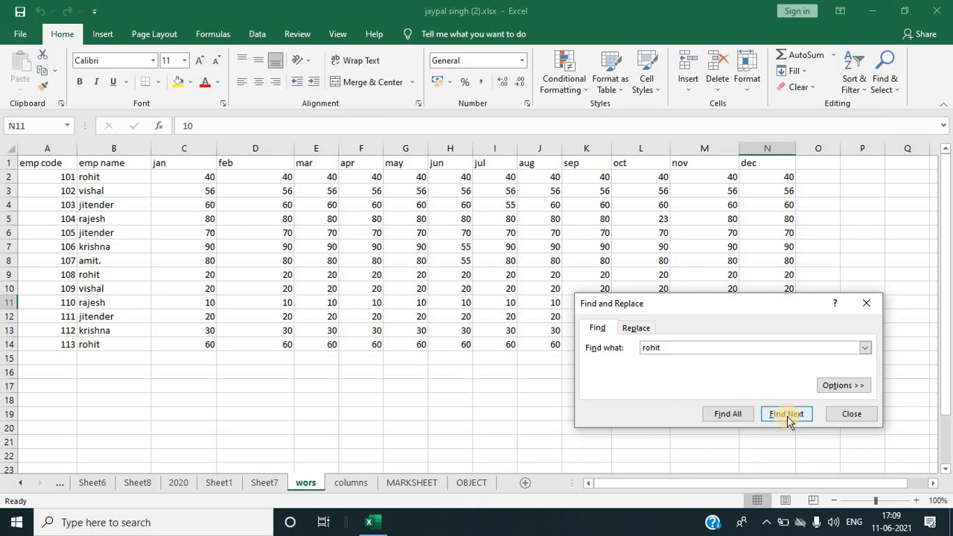
{"action": "left_click", "coordinate": [788, 415]}
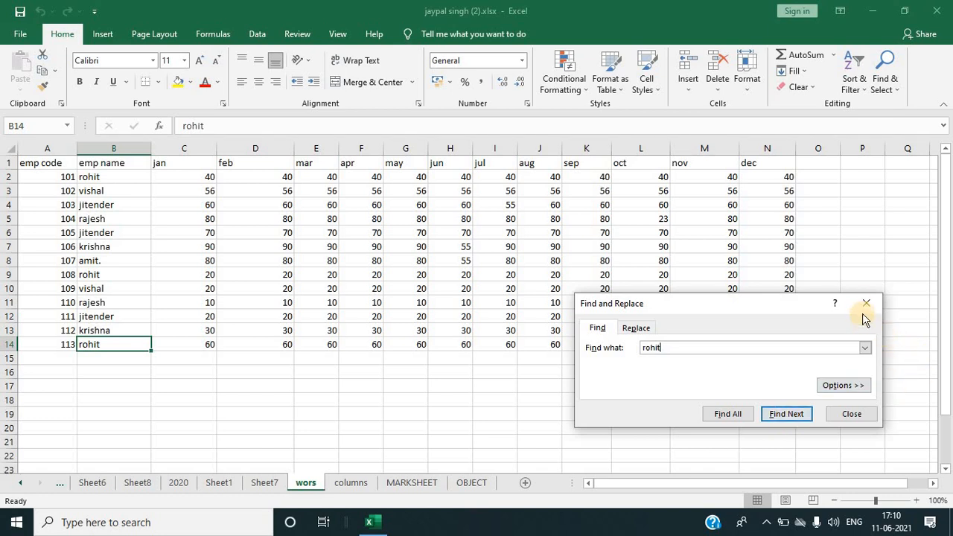
{"action": "key", "text": "Escape"}
{"action": "left_click", "coordinate": [885, 78]}
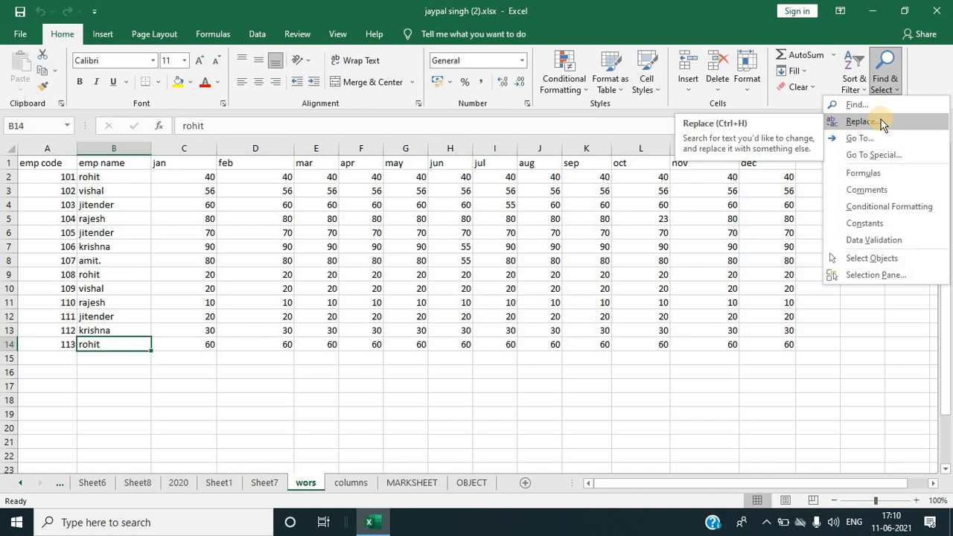
{"action": "left_click", "coordinate": [108, 184]}
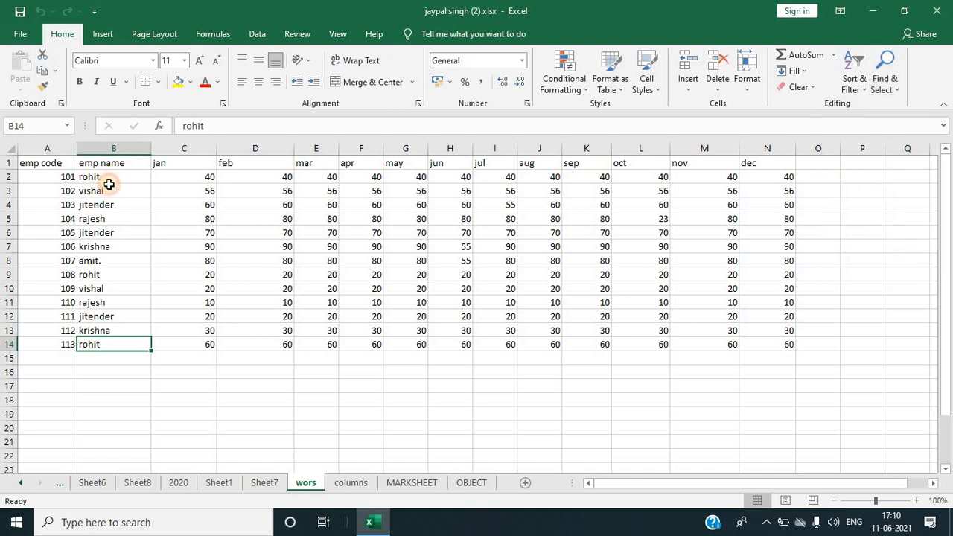
{"action": "left_click", "coordinate": [115, 175]}
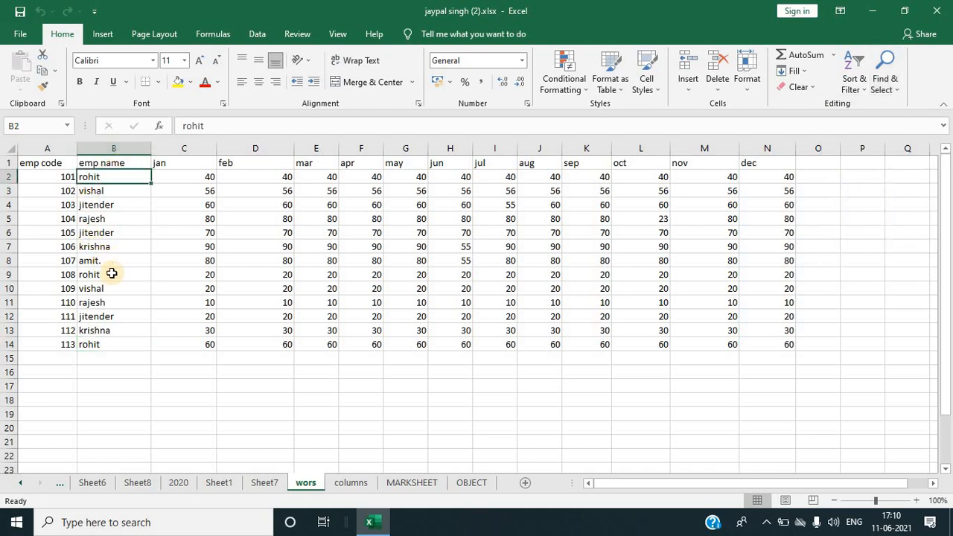
{"action": "left_click", "coordinate": [111, 302]}
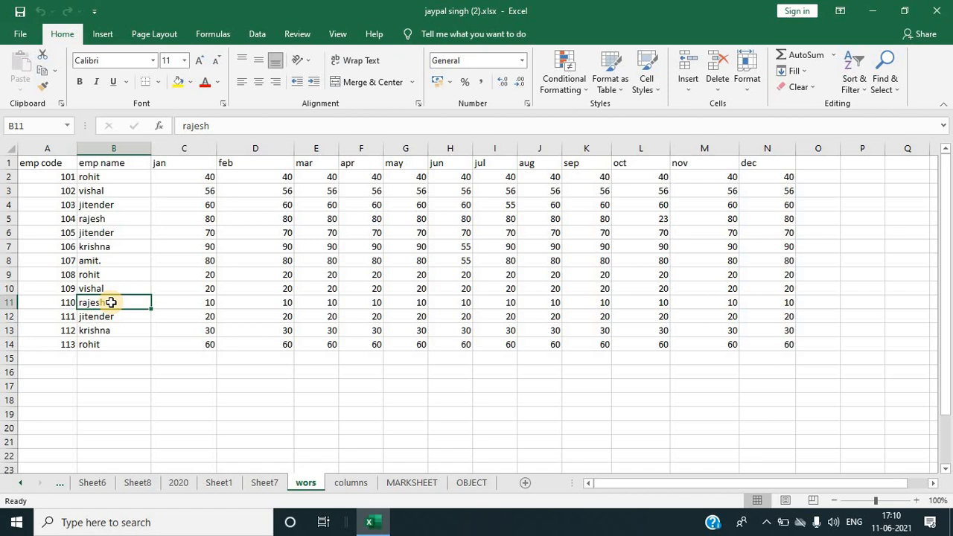
Step: Replace every occurrence of the employee name in B2 with a different first name throughout the emp name column
{"action": "left_click", "coordinate": [102, 148]}
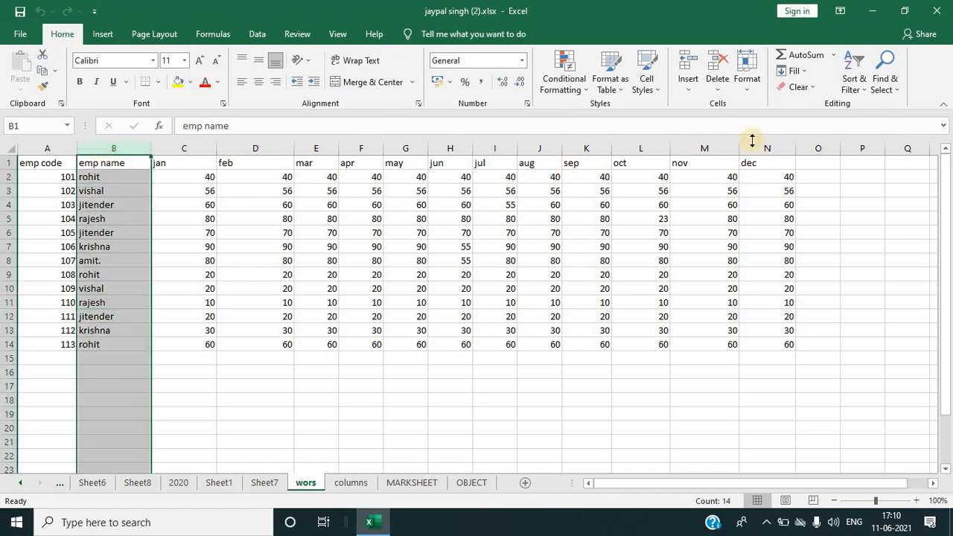
{"action": "left_click", "coordinate": [885, 80]}
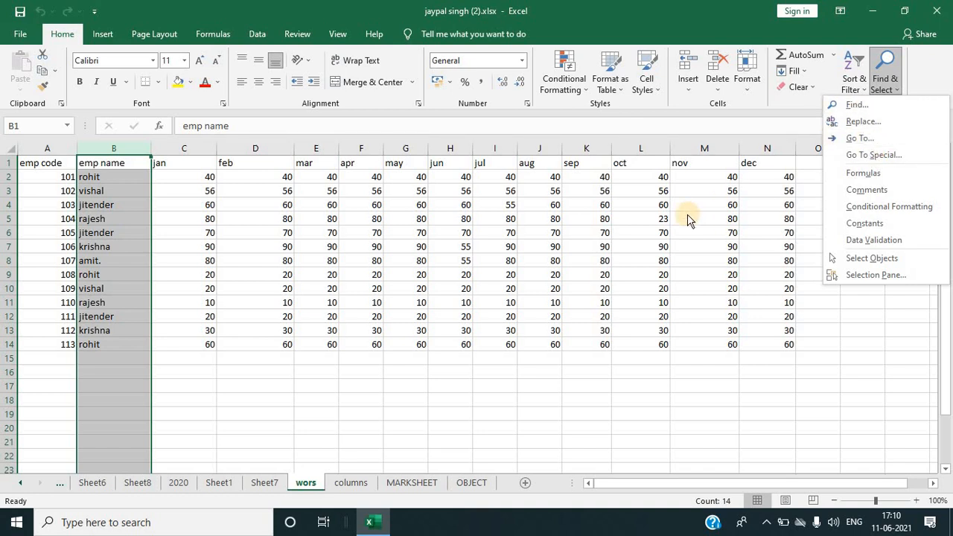
{"action": "left_click", "coordinate": [601, 288]}
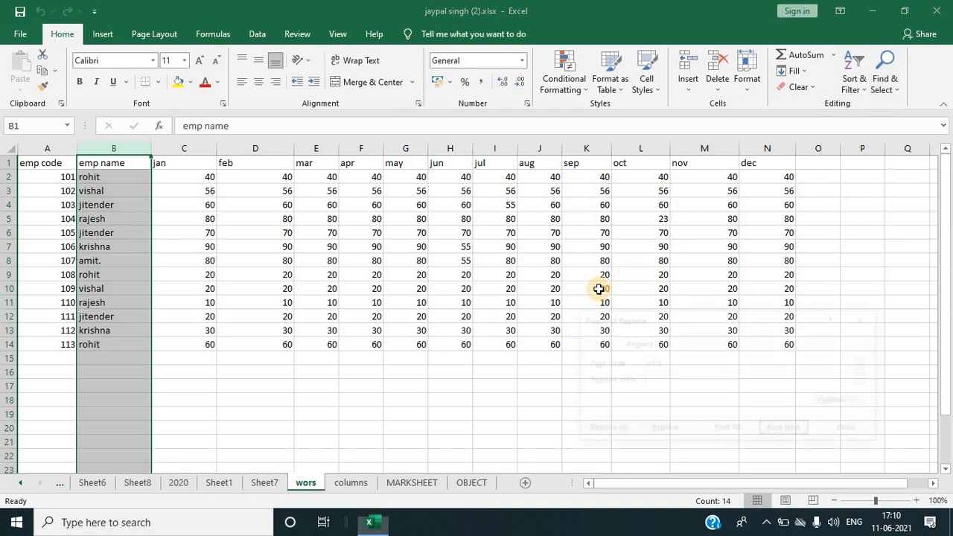
{"action": "key", "text": "ctrl+h"}
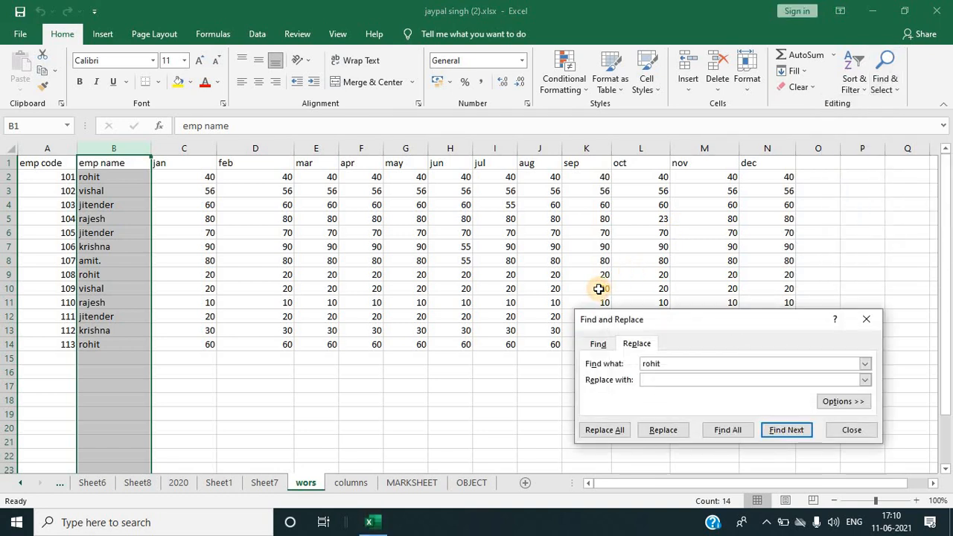
{"action": "left_click", "coordinate": [691, 365]}
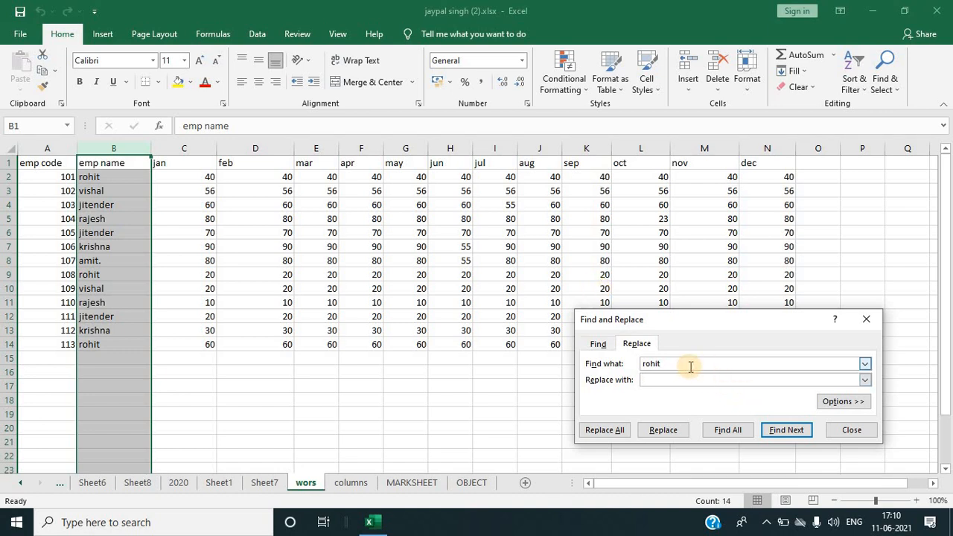
{"action": "left_click", "coordinate": [666, 380]}
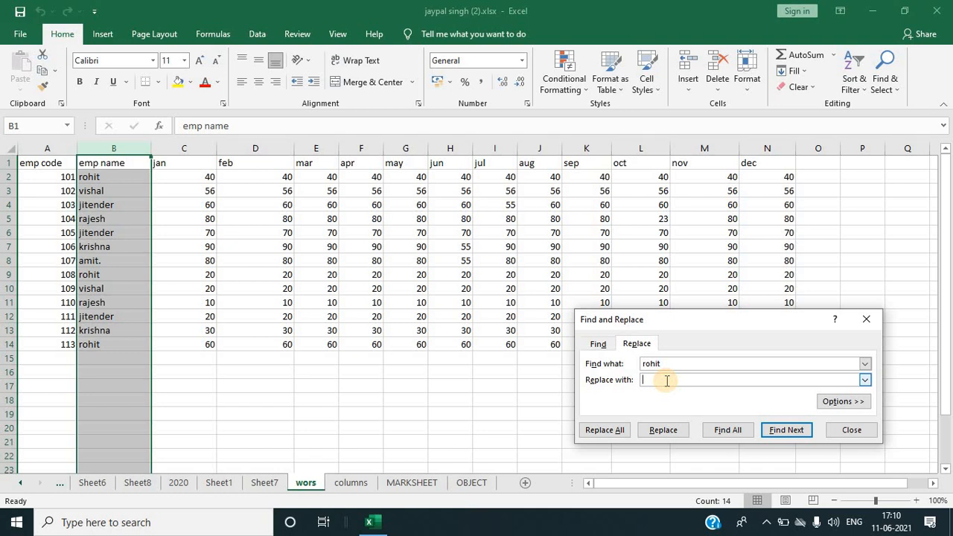
{"action": "type", "text": "mohit"}
{"action": "left_click", "coordinate": [589, 435]}
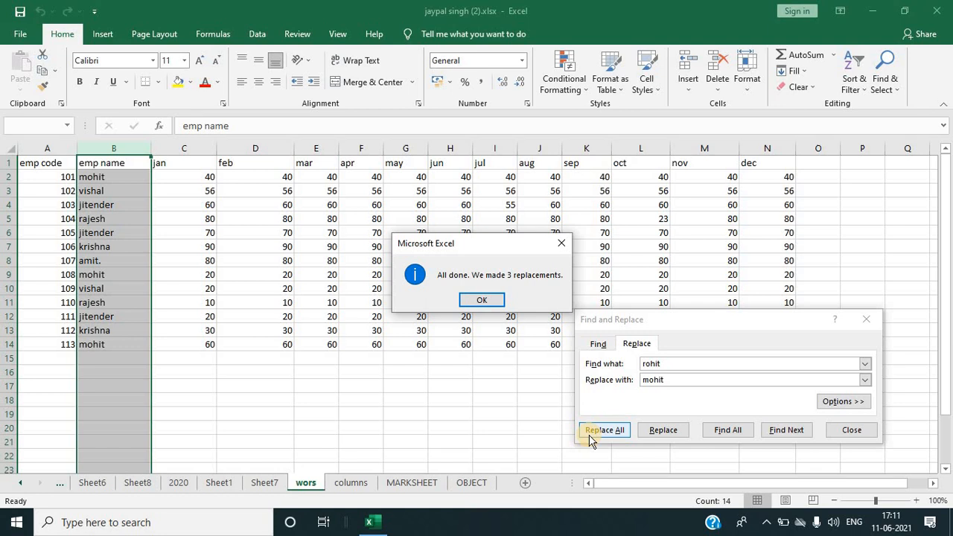
{"action": "left_click", "coordinate": [564, 248]}
{"action": "left_click", "coordinate": [866, 319]}
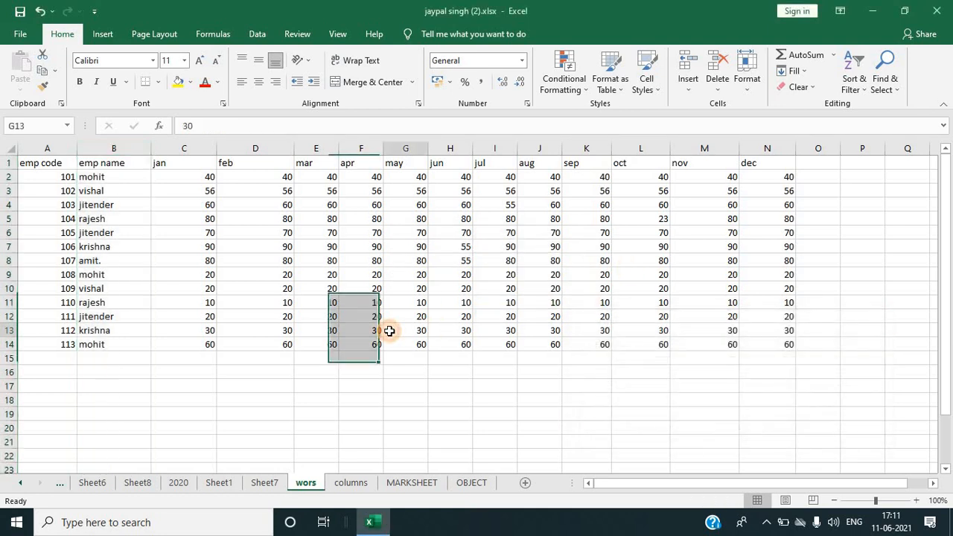
{"action": "left_click", "coordinate": [389, 331]}
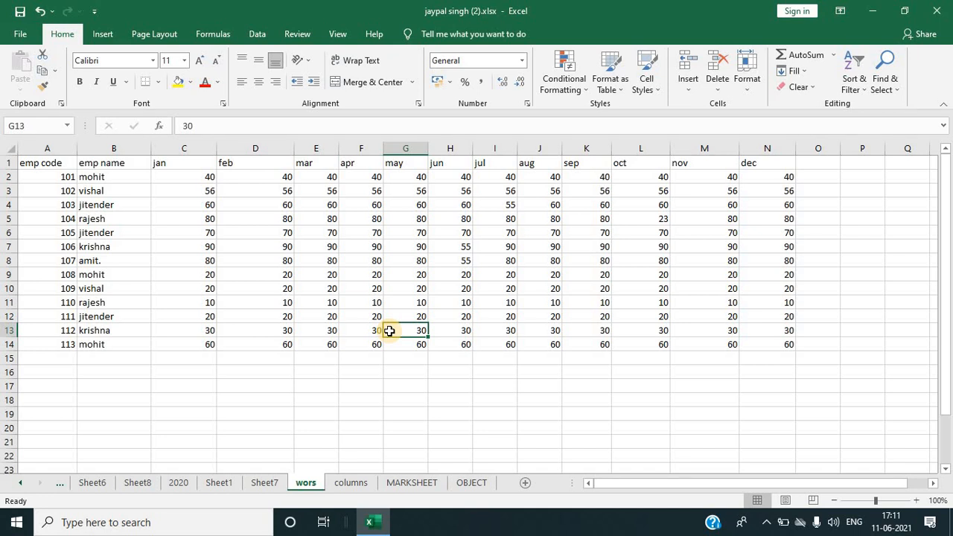
{"action": "left_click", "coordinate": [892, 86]}
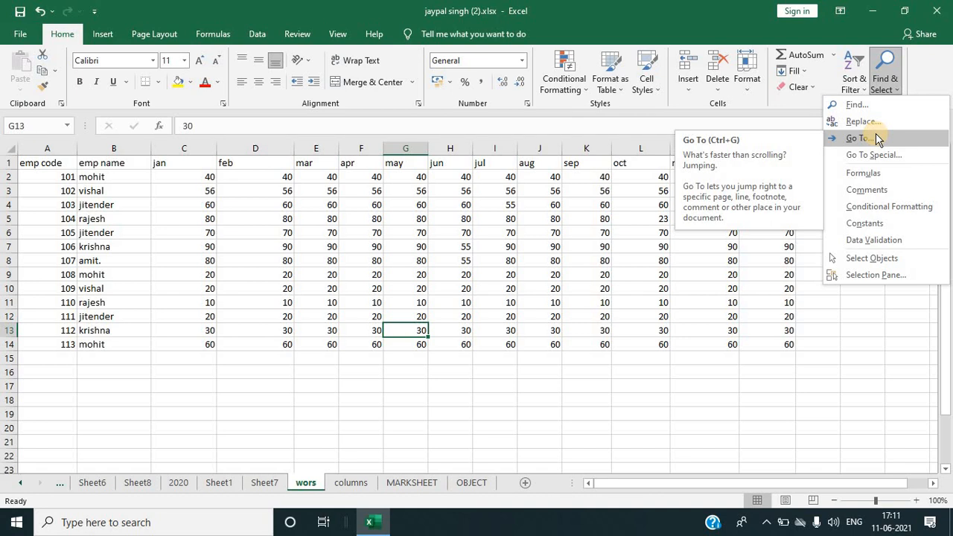
{"action": "left_click", "coordinate": [417, 330]}
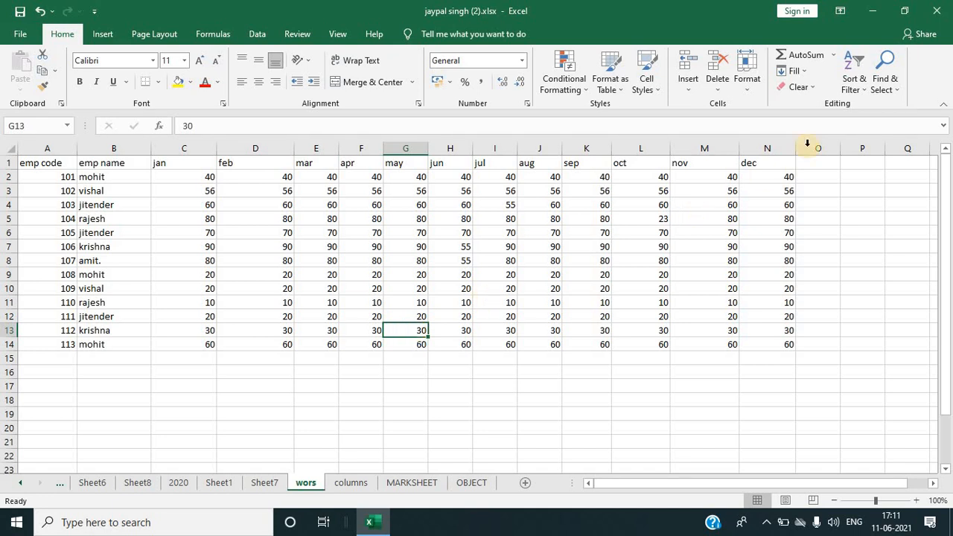
Step: Jump to cell A2 with the Go To command
{"action": "left_click", "coordinate": [885, 74]}
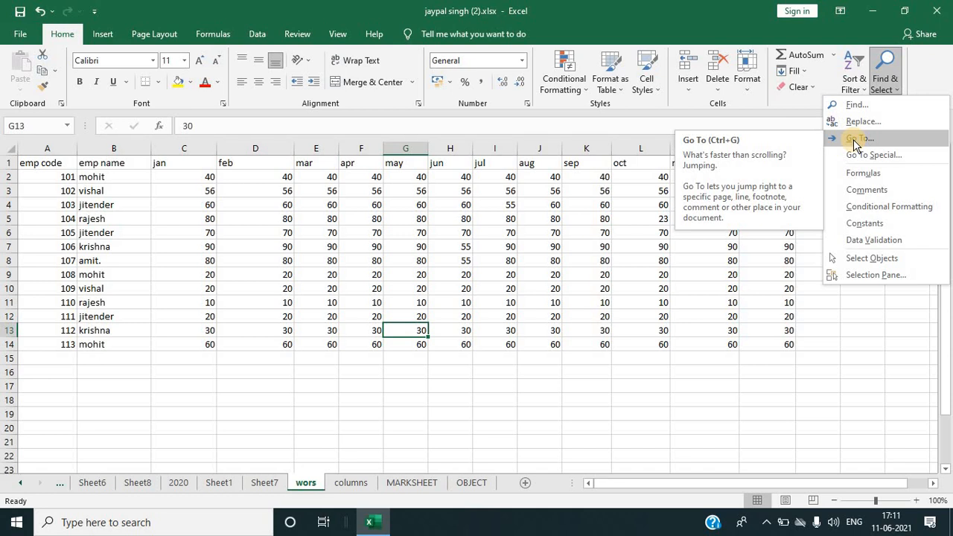
{"action": "left_click", "coordinate": [857, 142]}
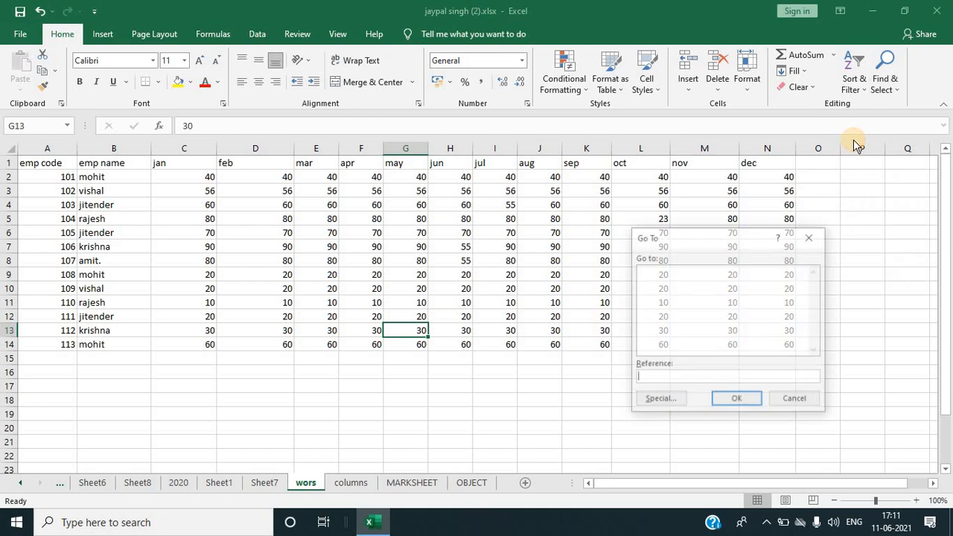
{"action": "left_click", "coordinate": [653, 380]}
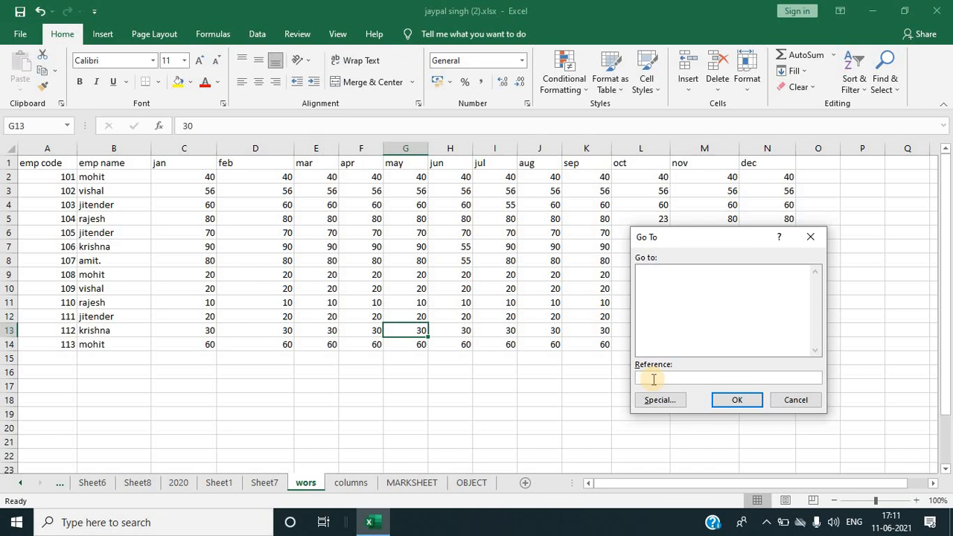
{"action": "type", "text": "a2"}
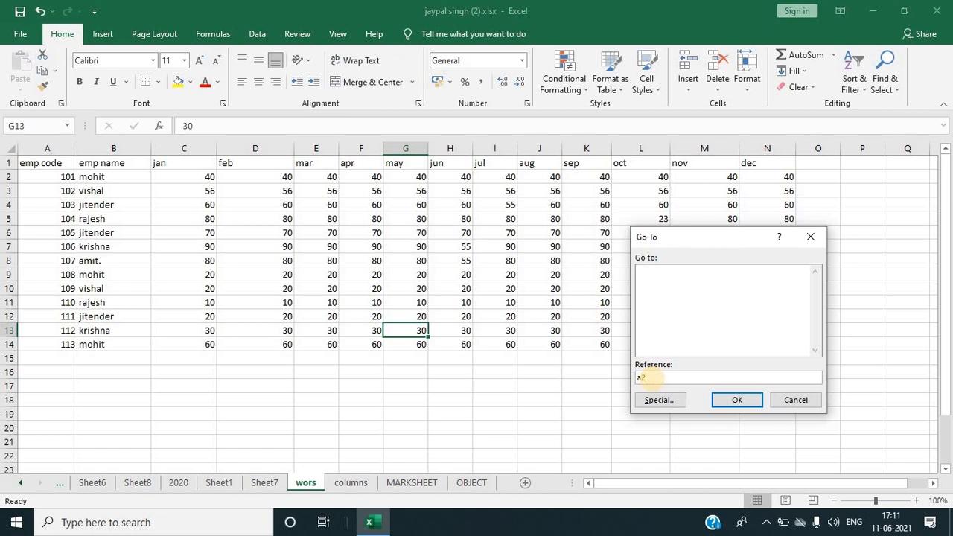
{"action": "left_click", "coordinate": [737, 401]}
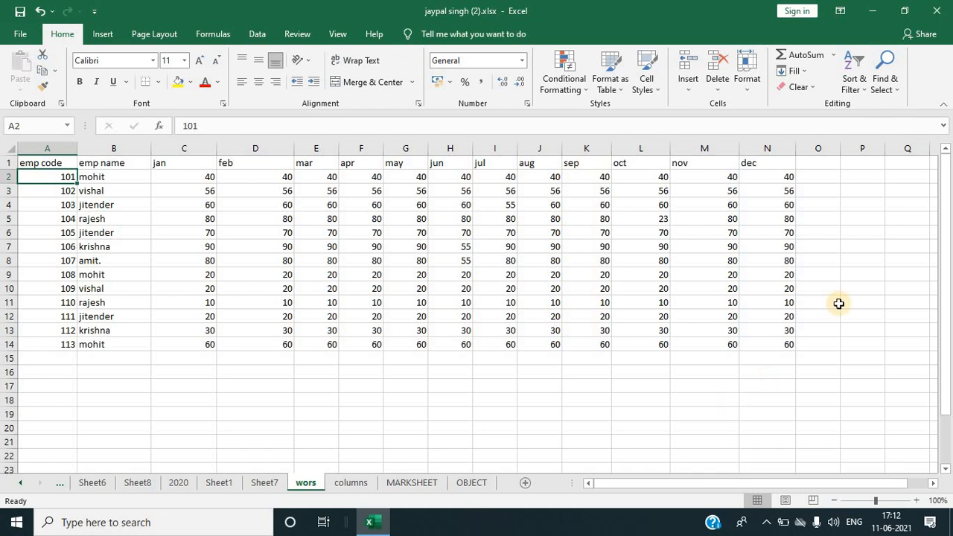
{"action": "left_click", "coordinate": [890, 89]}
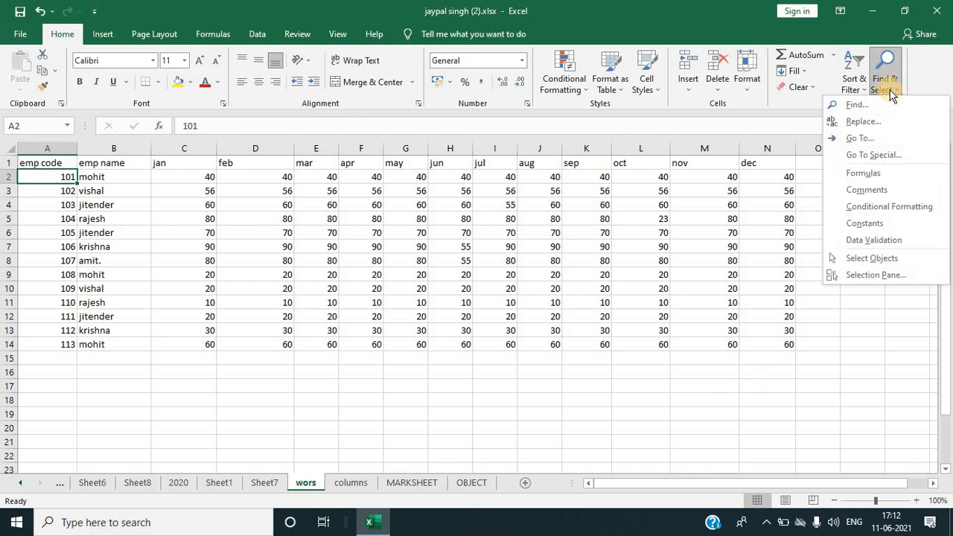
{"action": "left_click", "coordinate": [875, 161]}
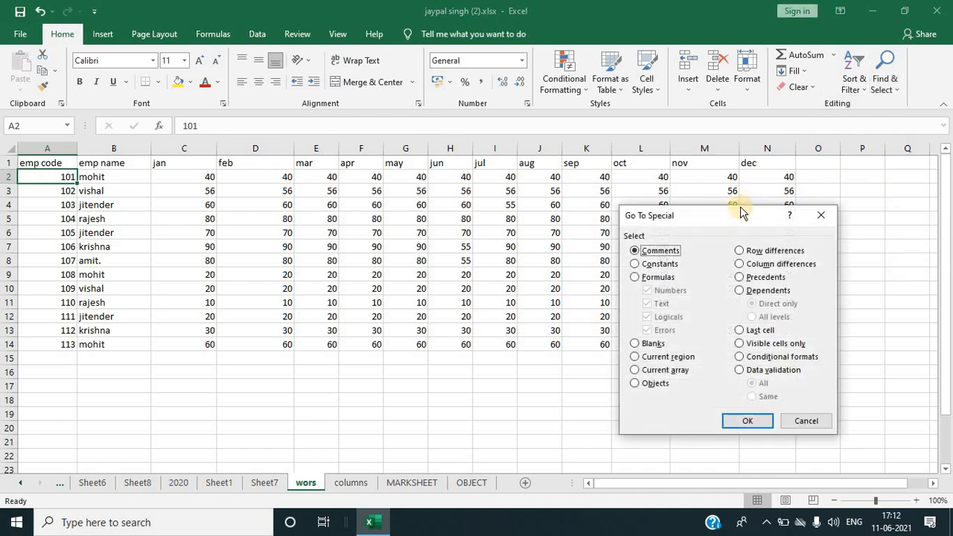
{"action": "left_click_drag", "start_coordinate": [714, 210], "coordinate": [729, 201]}
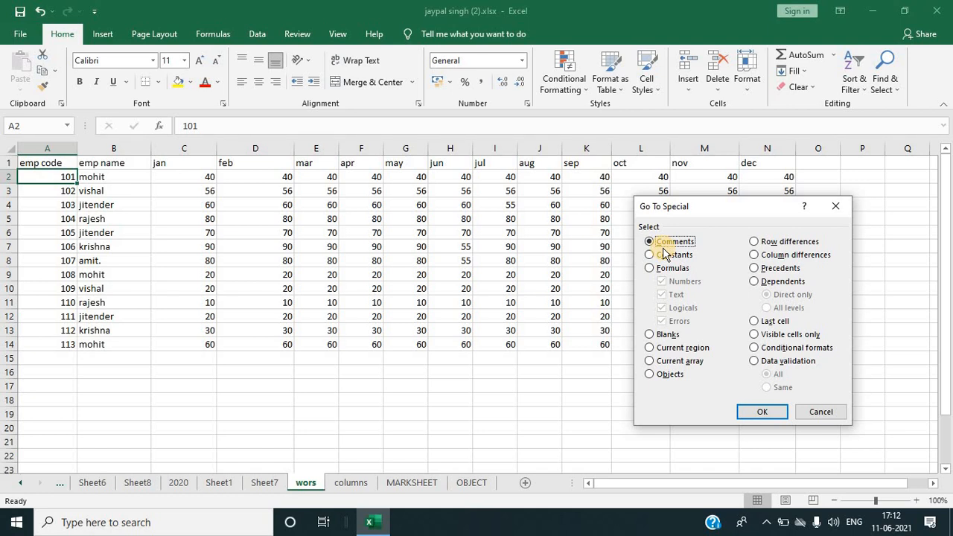
{"action": "left_click", "coordinate": [832, 206]}
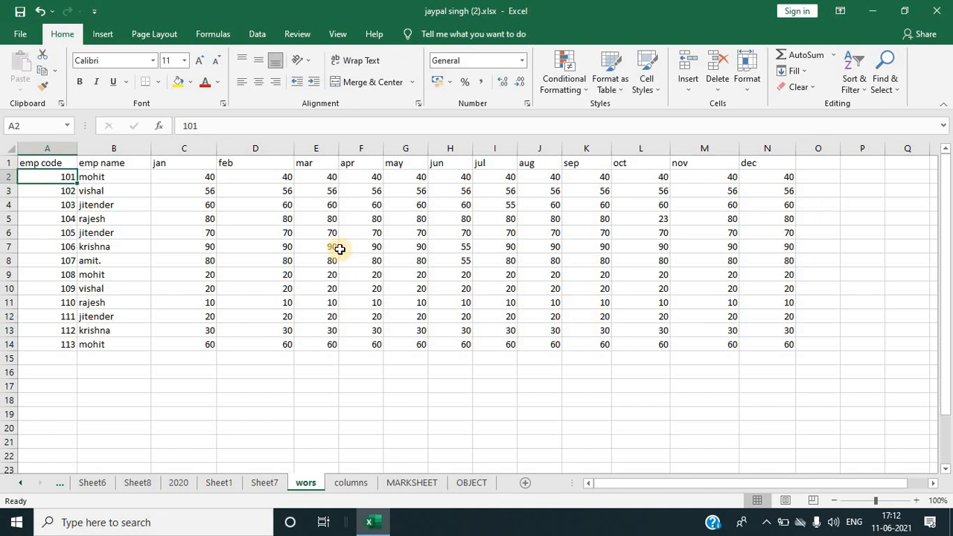
Step: Insert a comment reading "fghfghfg" on cell H3 in the jun column
{"action": "right_click", "coordinate": [262, 183]}
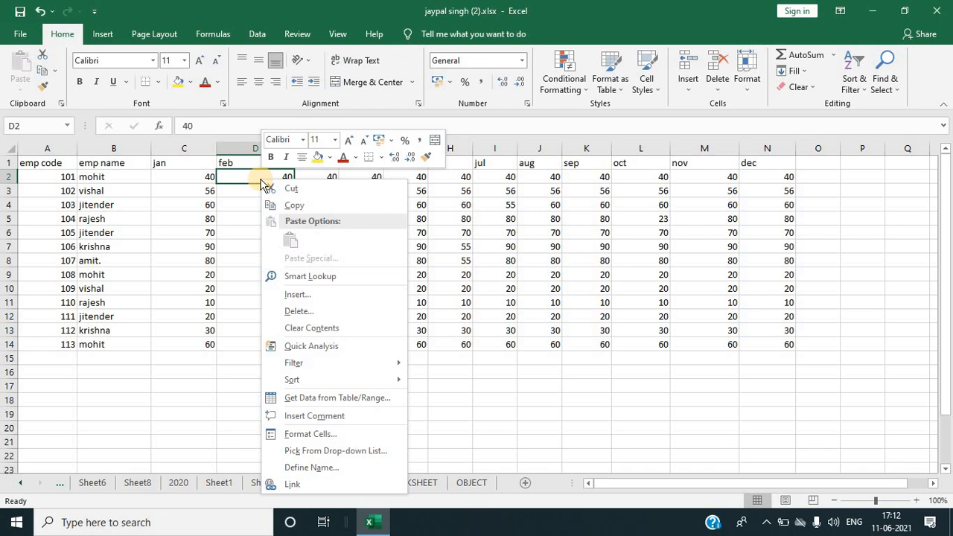
{"action": "right_click", "coordinate": [447, 188]}
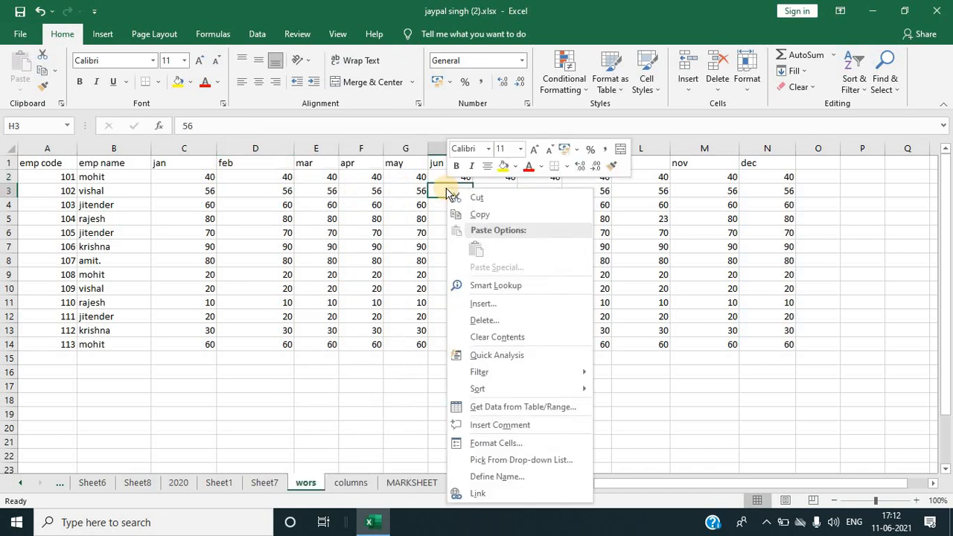
{"action": "left_click", "coordinate": [494, 429]}
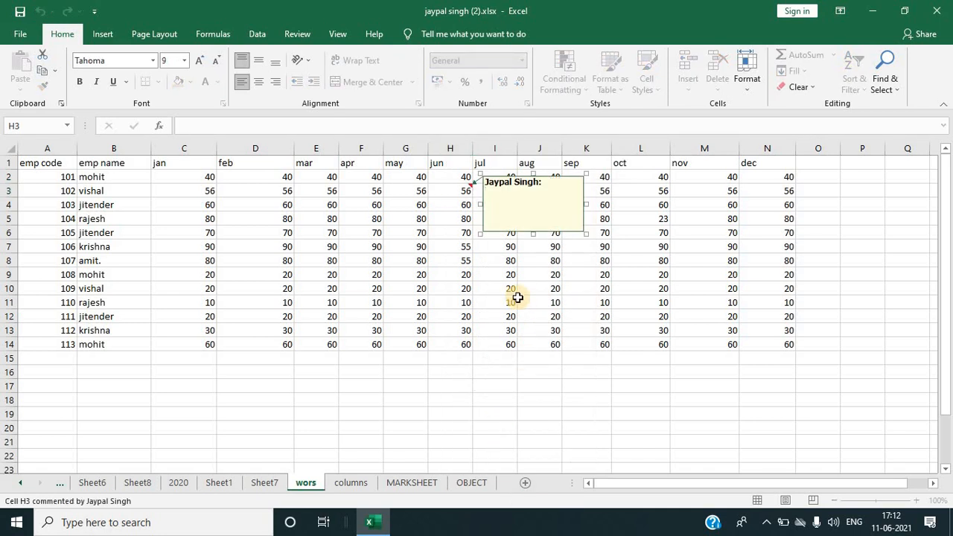
{"action": "type", "text": "fghfghfg"}
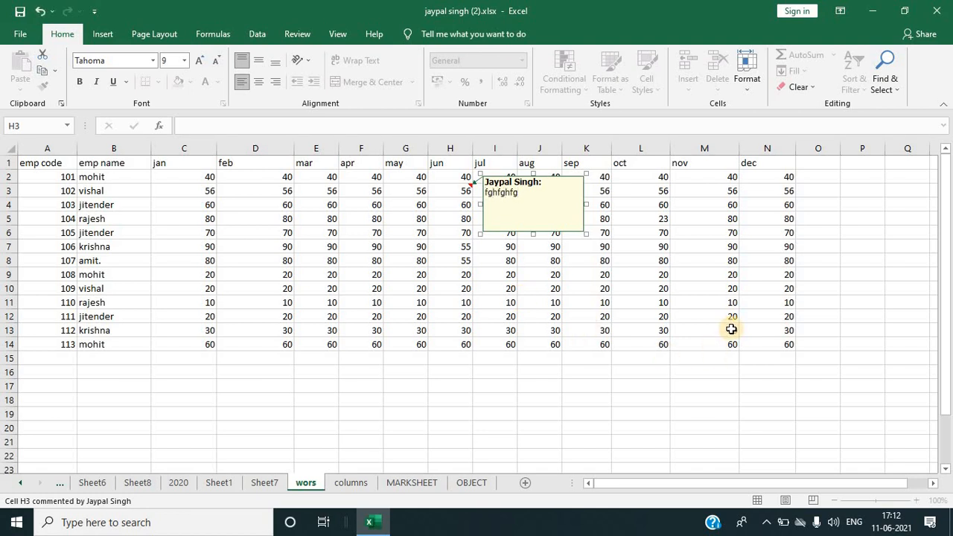
{"action": "left_click", "coordinate": [755, 318]}
{"action": "left_click", "coordinate": [844, 304]}
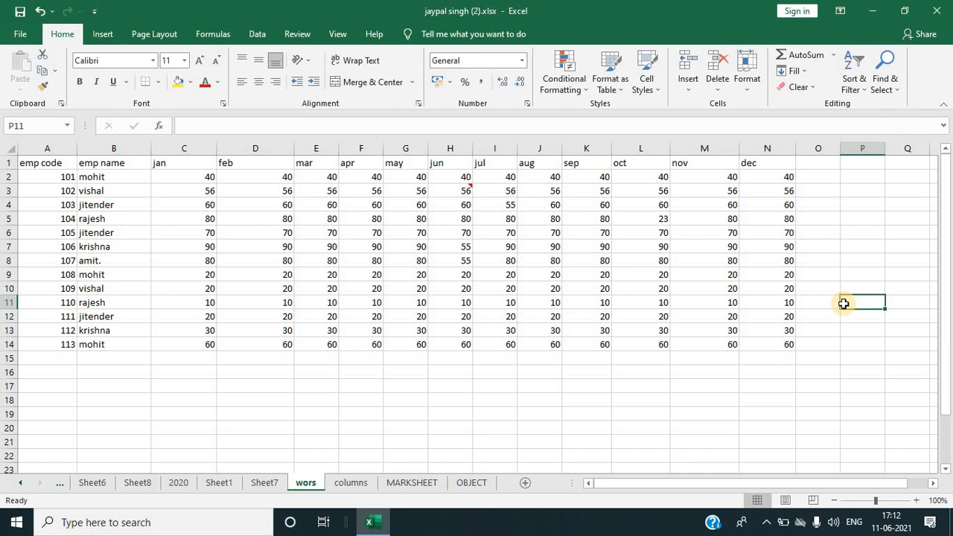
Step: Select the cells containing comments on the wors sheet with Go To Special
{"action": "left_click", "coordinate": [886, 78]}
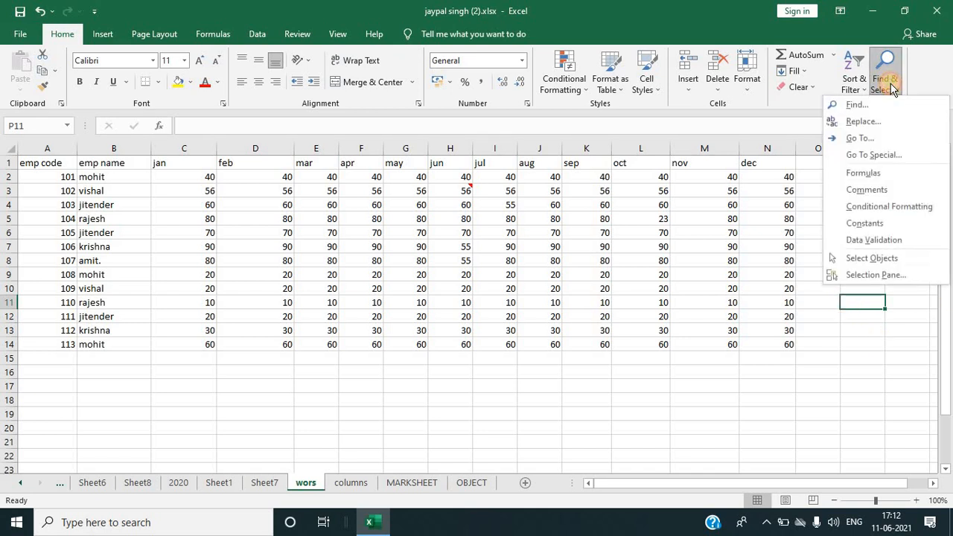
{"action": "left_click", "coordinate": [887, 158]}
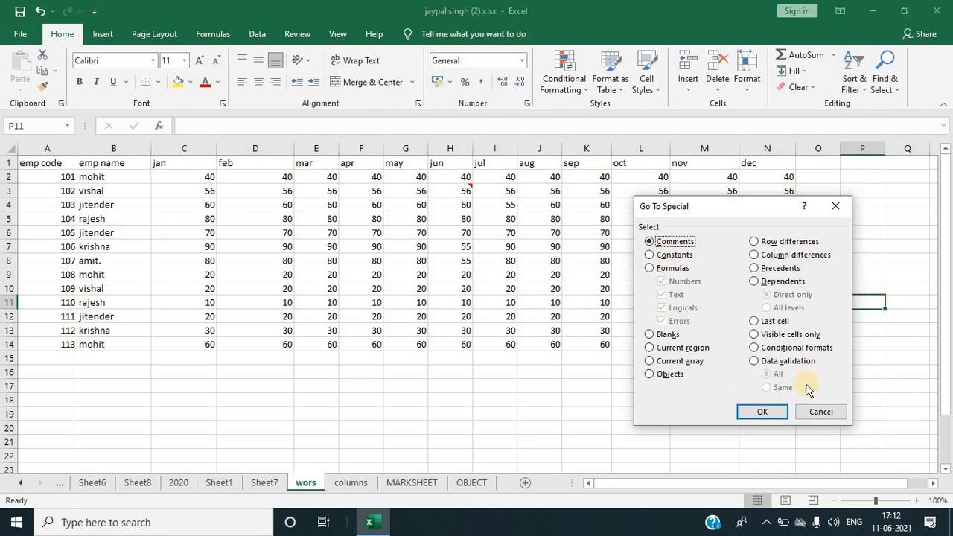
{"action": "left_click", "coordinate": [775, 410]}
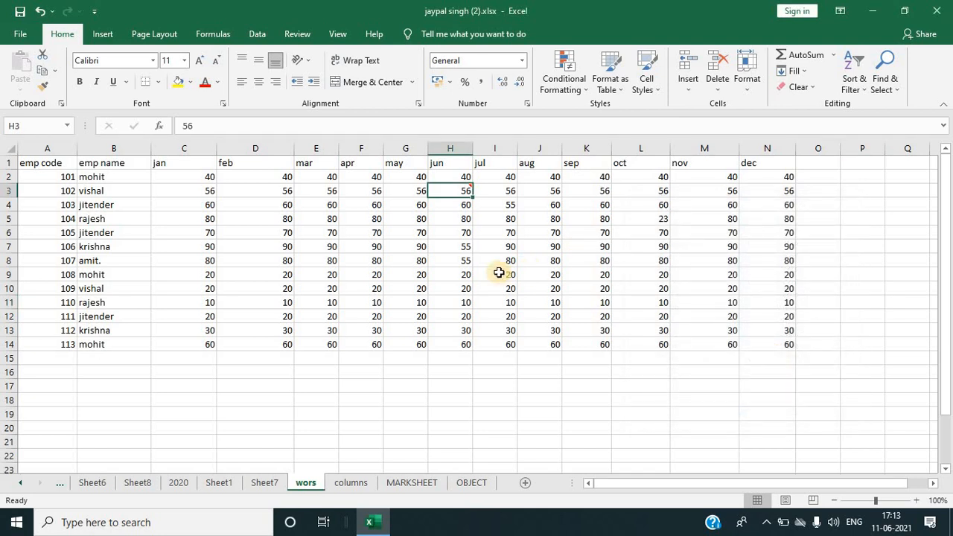
Step: Select only the text constants on the wors sheet with Go To Special, excluding numbers, logicals and errors
{"action": "left_click", "coordinate": [710, 219]}
{"action": "left_click", "coordinate": [879, 87]}
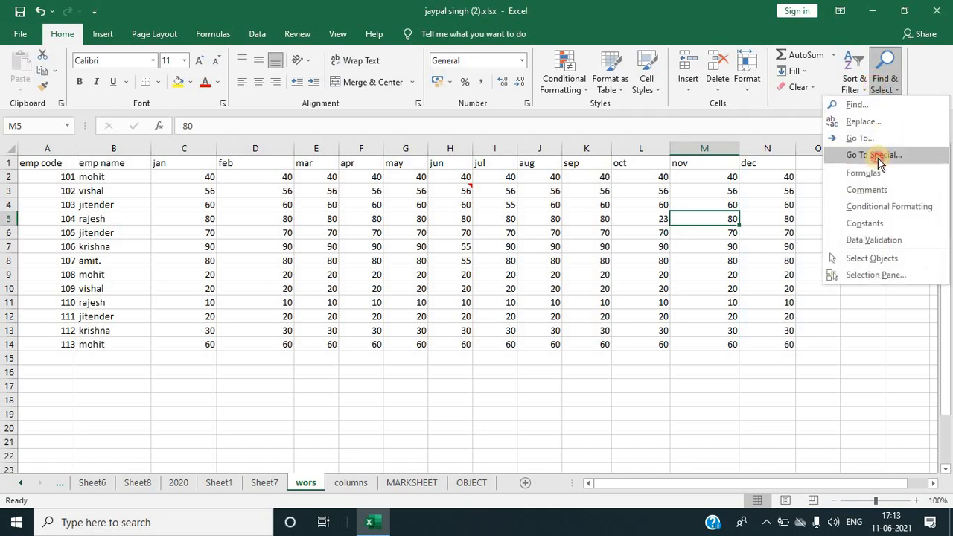
{"action": "left_click", "coordinate": [873, 155]}
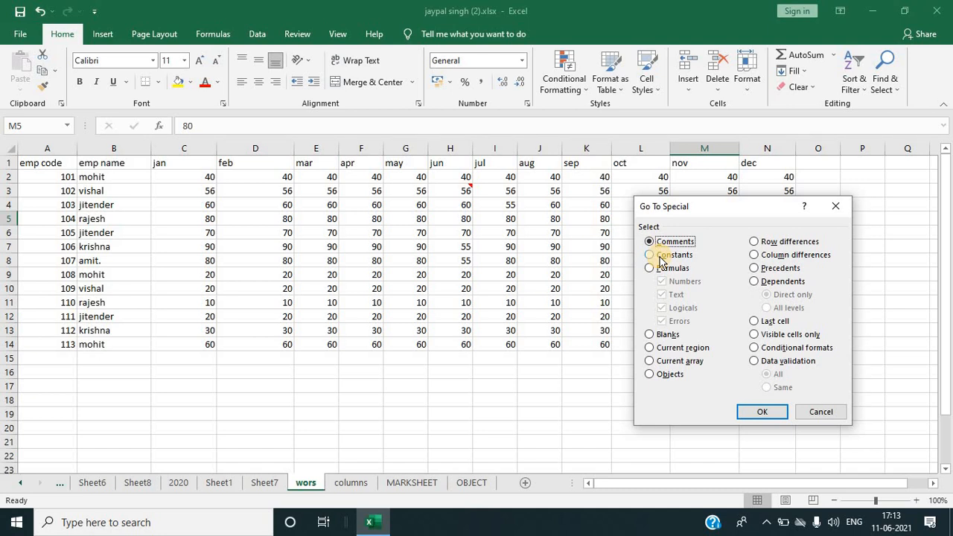
{"action": "left_click", "coordinate": [658, 255]}
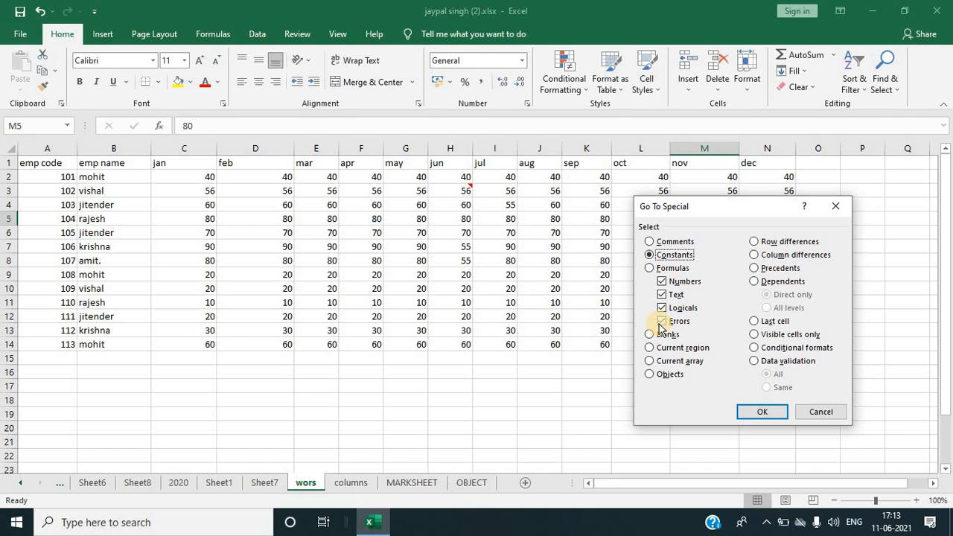
{"action": "left_click", "coordinate": [662, 282]}
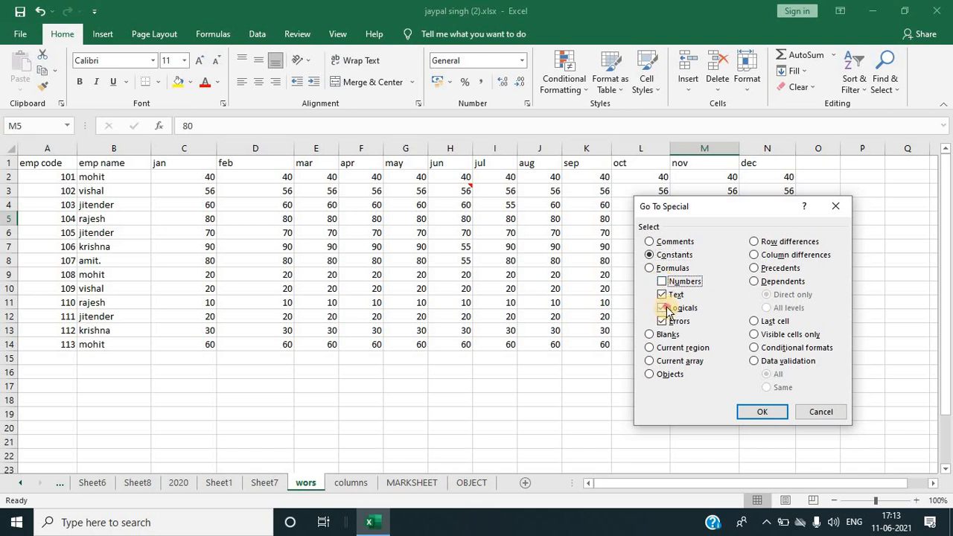
{"action": "left_click", "coordinate": [663, 309]}
{"action": "left_click", "coordinate": [663, 322]}
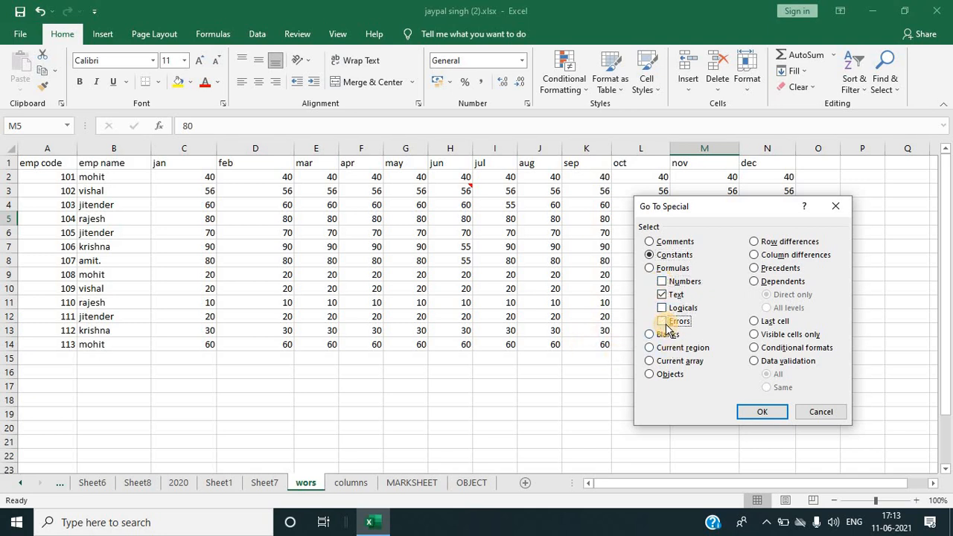
{"action": "left_click", "coordinate": [767, 414]}
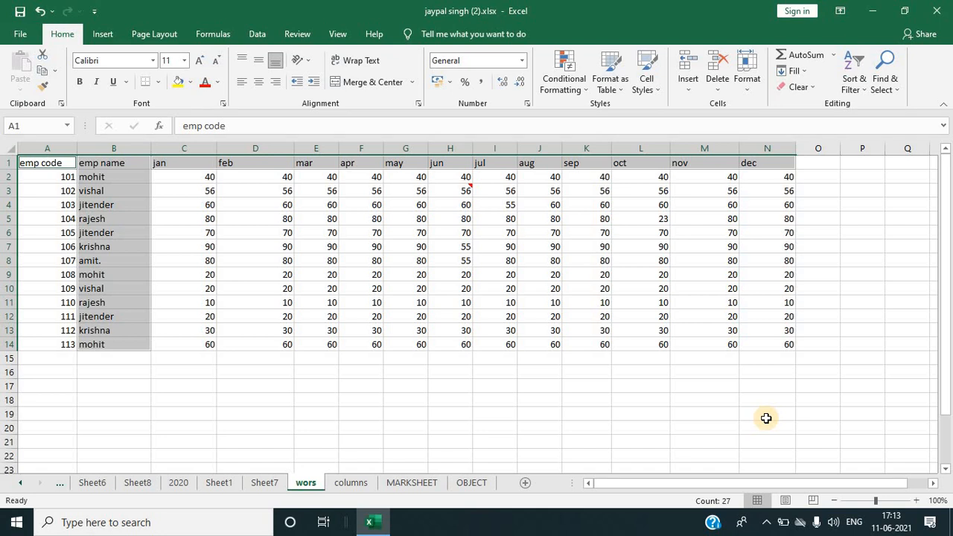
Step: Select only the number constants on the wors sheet with Go To Special, excluding text, logicals and errors
{"action": "left_click", "coordinate": [704, 316]}
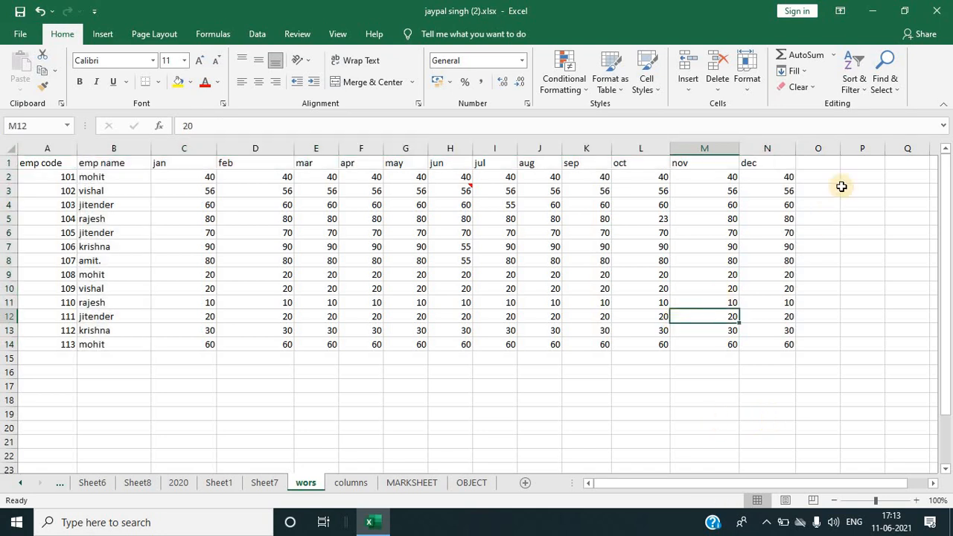
{"action": "left_click", "coordinate": [885, 74]}
{"action": "left_click", "coordinate": [872, 155]}
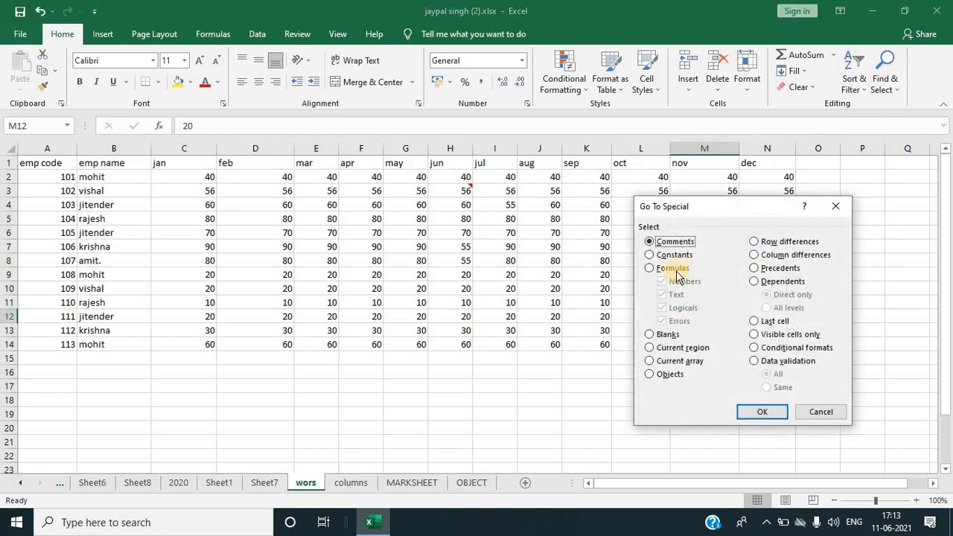
{"action": "left_click", "coordinate": [673, 256]}
{"action": "left_click", "coordinate": [663, 321]}
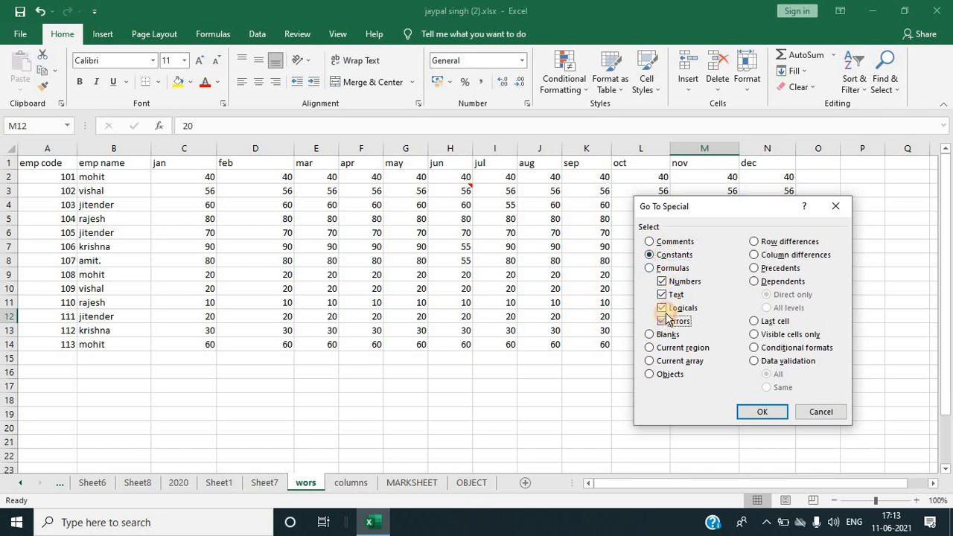
{"action": "left_click", "coordinate": [665, 309]}
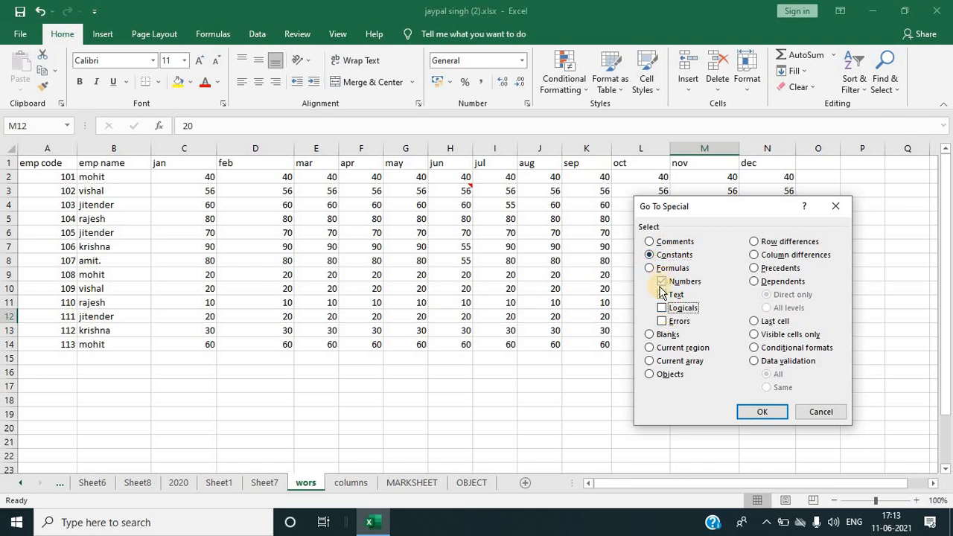
{"action": "left_click", "coordinate": [662, 295]}
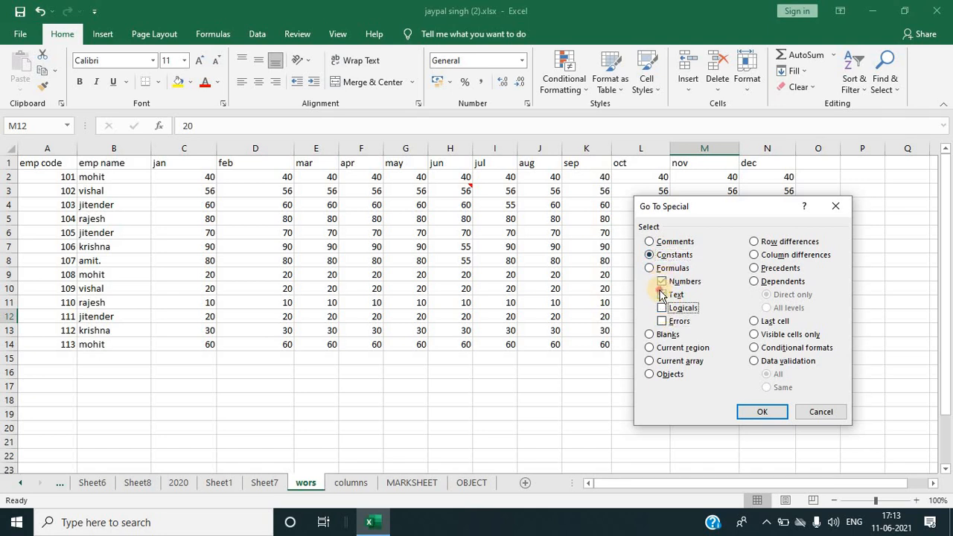
{"action": "left_click", "coordinate": [757, 414]}
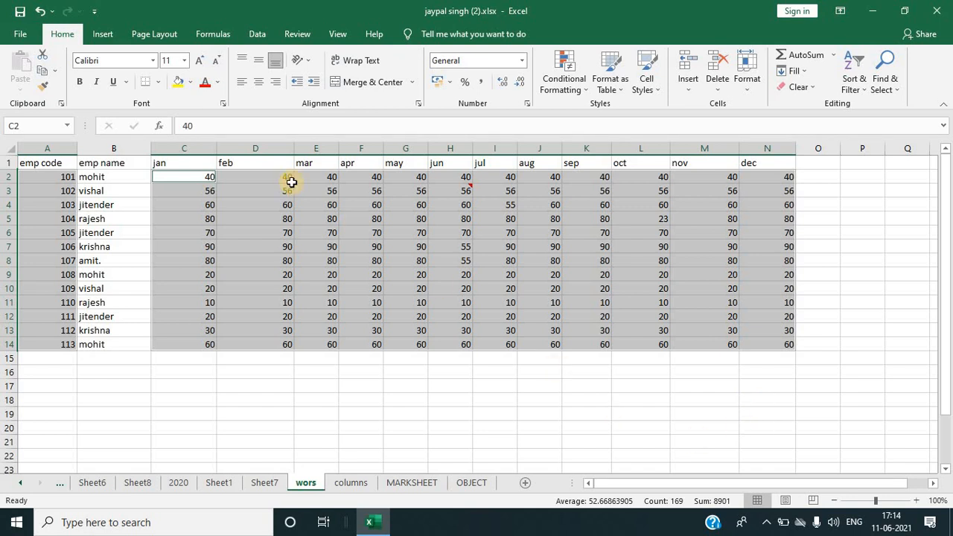
{"action": "left_click", "coordinate": [190, 82]}
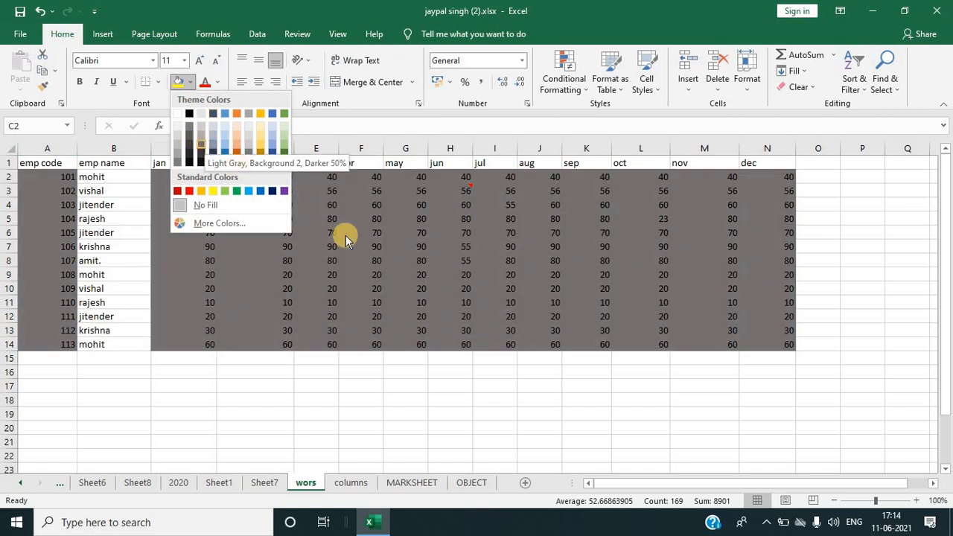
{"action": "left_click", "coordinate": [459, 255]}
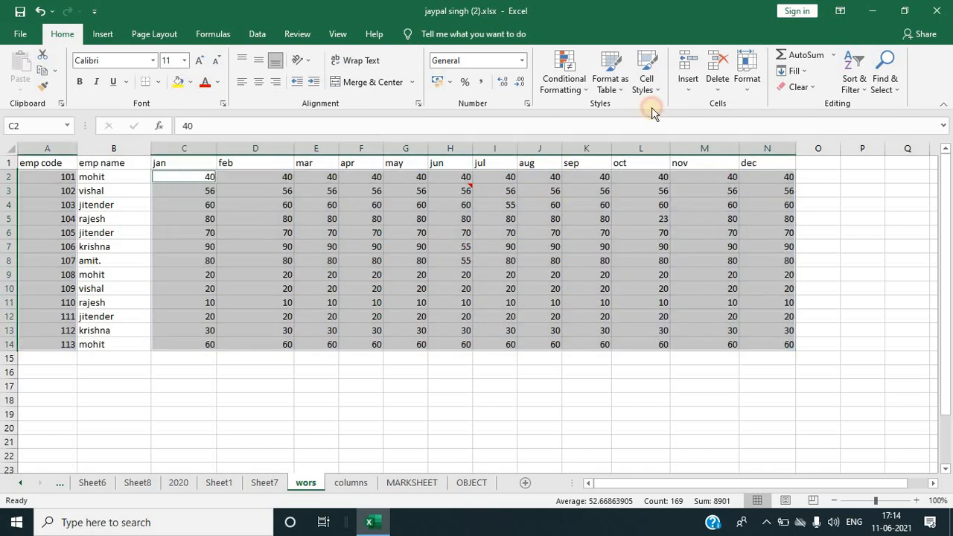
{"action": "left_click", "coordinate": [882, 86]}
{"action": "left_click", "coordinate": [882, 155]}
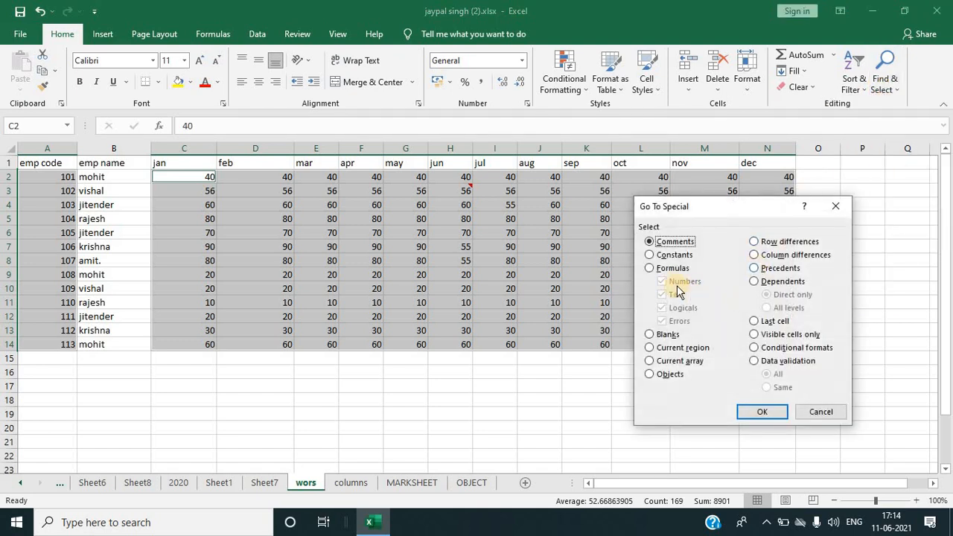
{"action": "left_click", "coordinate": [836, 207]}
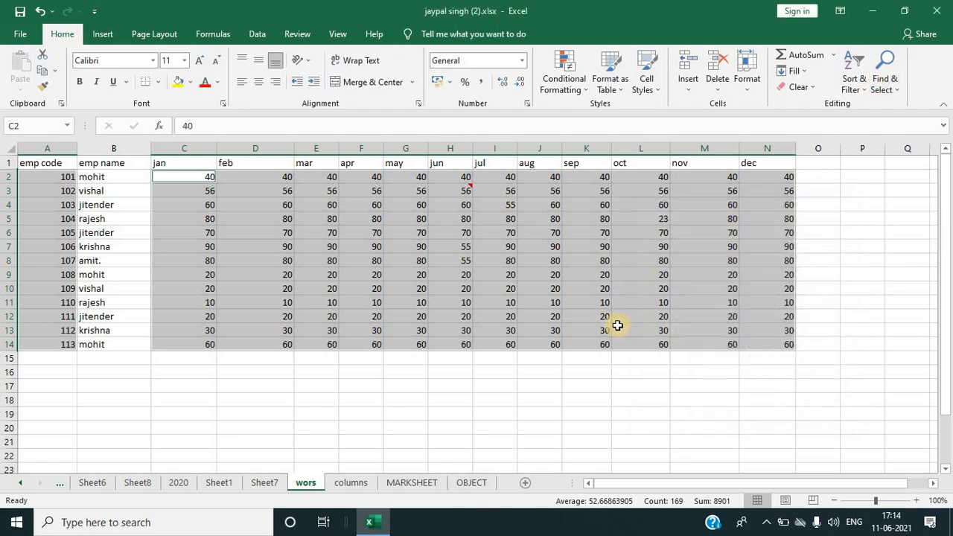
{"action": "left_click", "coordinate": [616, 327]}
Step: Select only the formulas that return numbers on the MARKSHEET sheet with Go To Special, excluding text, logicals and errors
{"action": "left_click", "coordinate": [366, 483]}
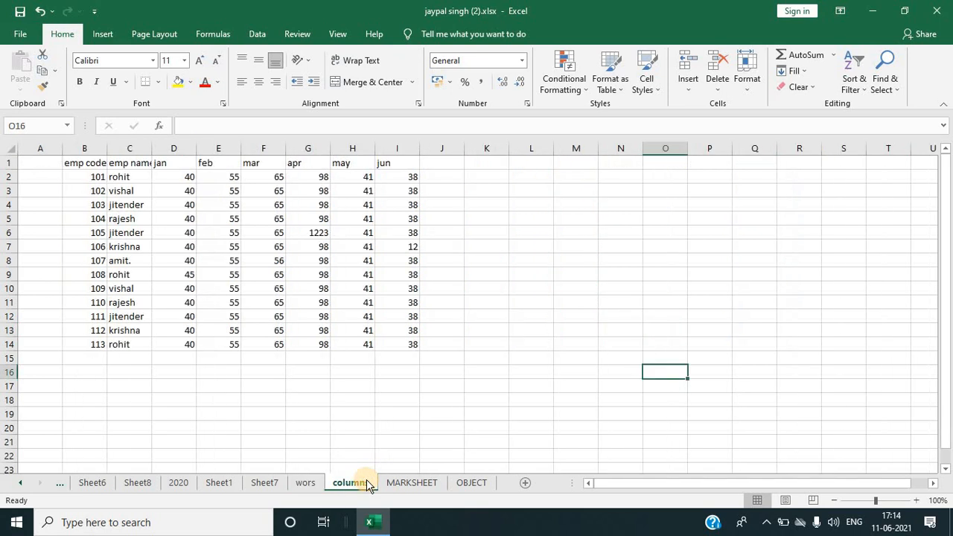
{"action": "left_click", "coordinate": [408, 485]}
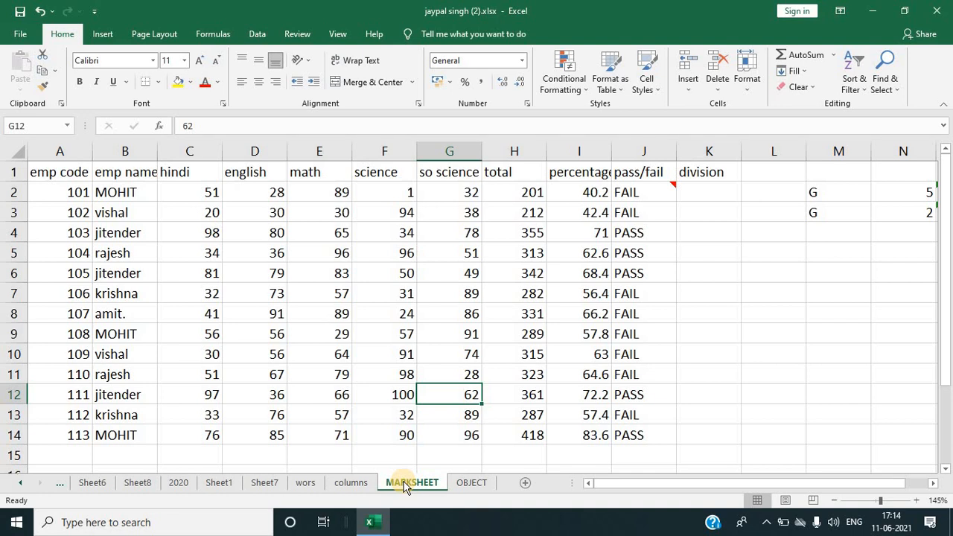
{"action": "left_click", "coordinate": [885, 88]}
{"action": "left_click", "coordinate": [880, 155]}
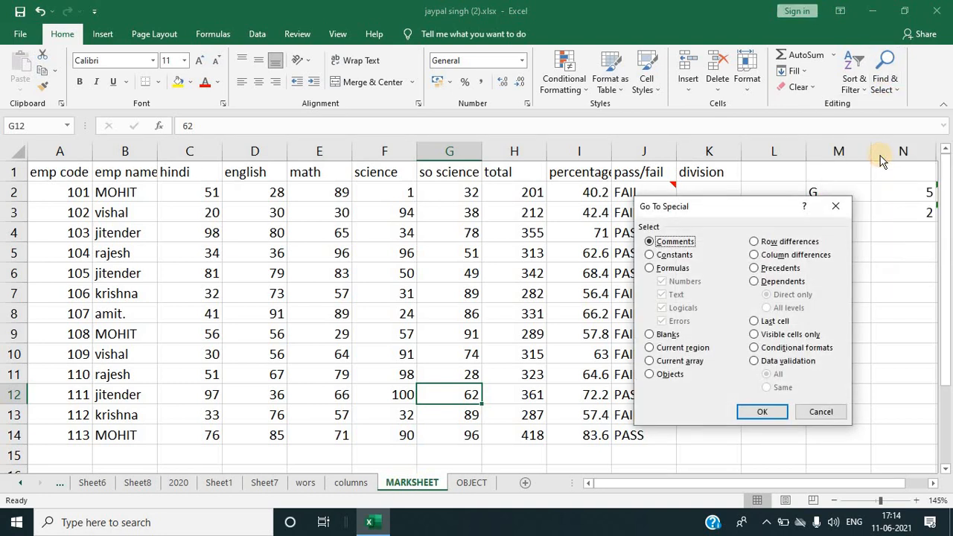
{"action": "left_click", "coordinate": [659, 268]}
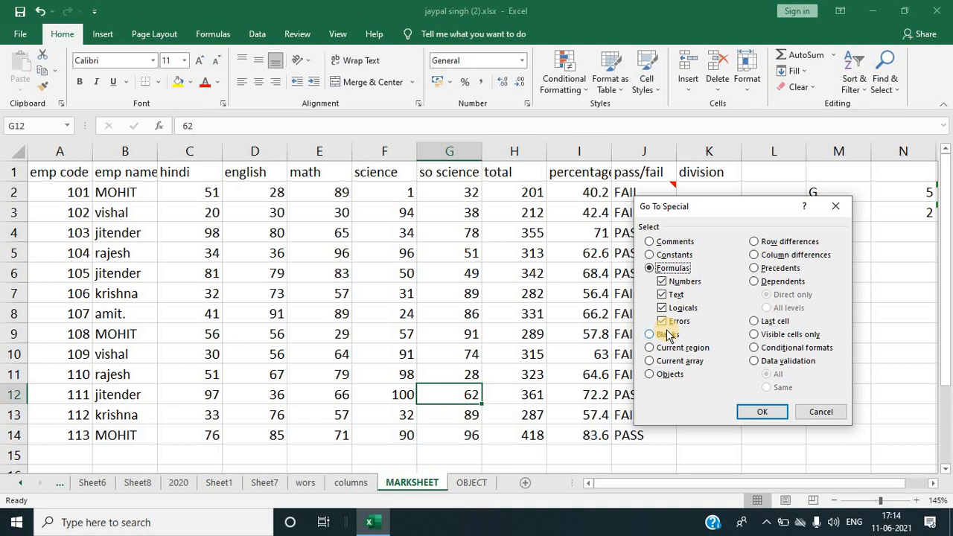
{"action": "left_click", "coordinate": [662, 321]}
{"action": "left_click", "coordinate": [662, 307]}
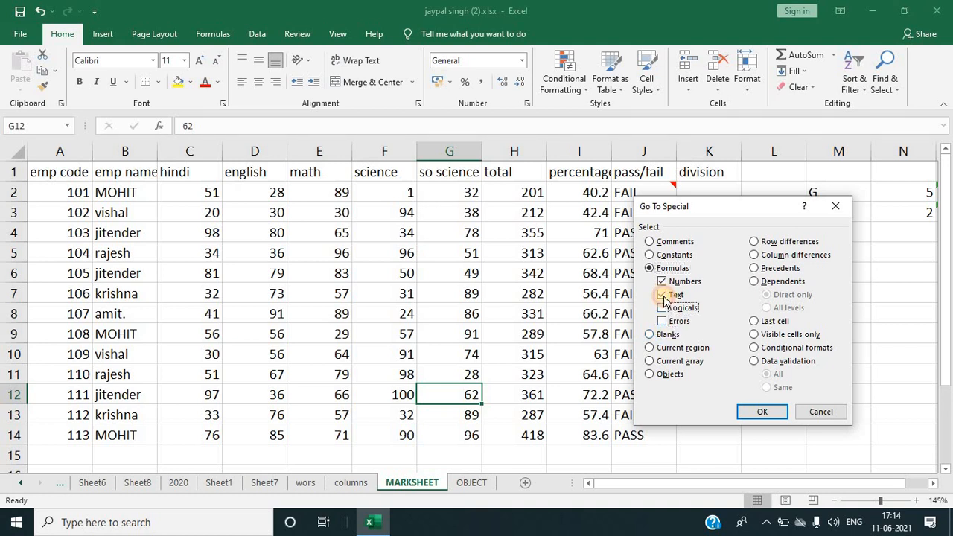
{"action": "left_click", "coordinate": [664, 297]}
{"action": "left_click", "coordinate": [762, 412]}
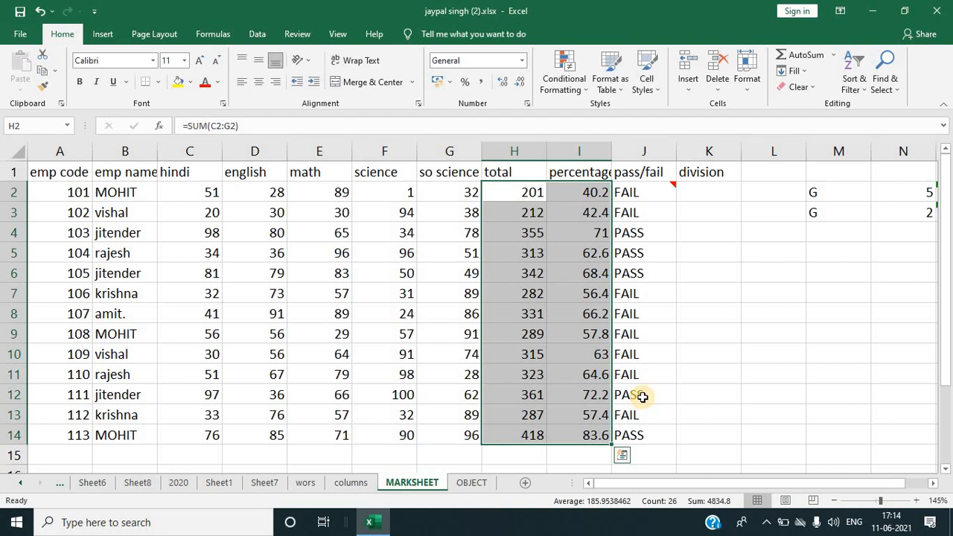
Step: Select only the formulas that return text on the MARKSHEET sheet with Go To Special, excluding numbers, logicals and errors
{"action": "left_click", "coordinate": [730, 332]}
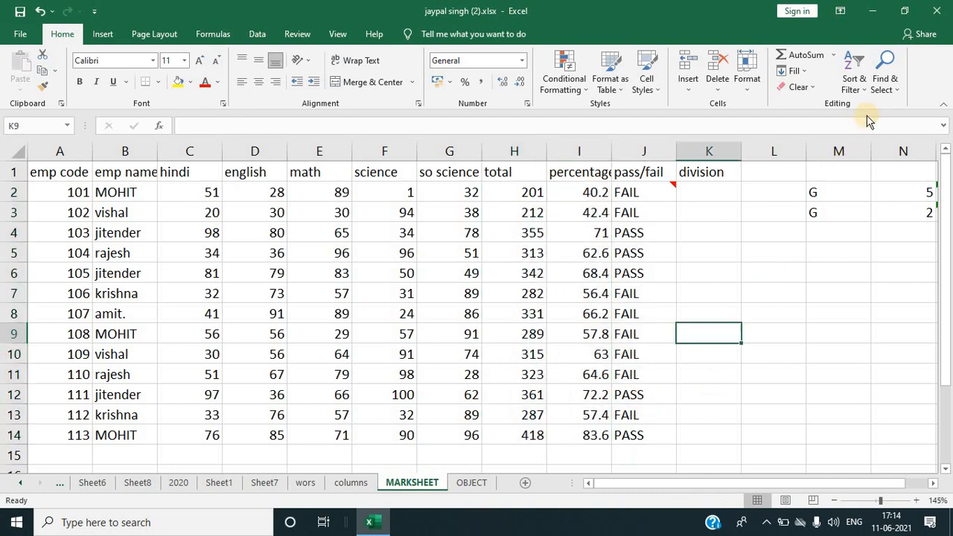
{"action": "left_click", "coordinate": [885, 82]}
{"action": "left_click", "coordinate": [874, 155]}
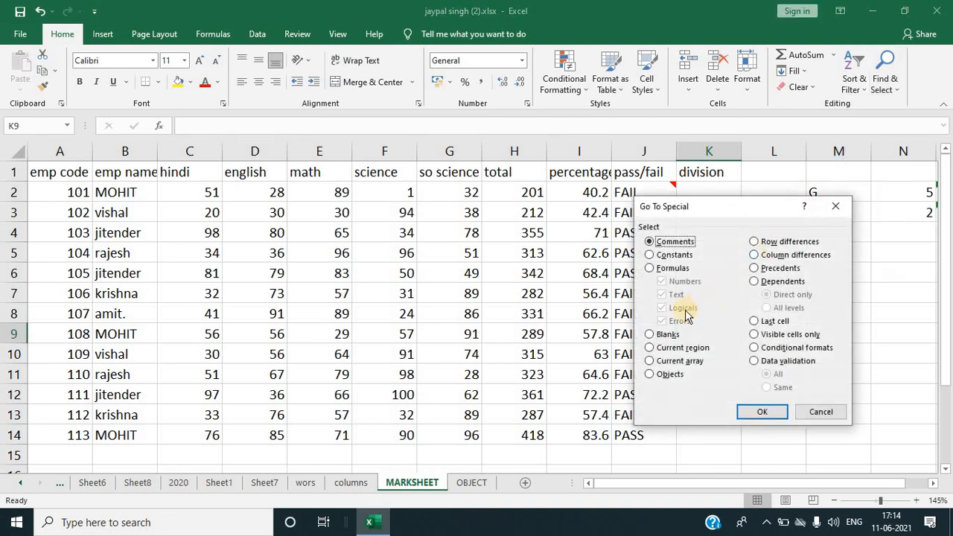
{"action": "left_click", "coordinate": [665, 270]}
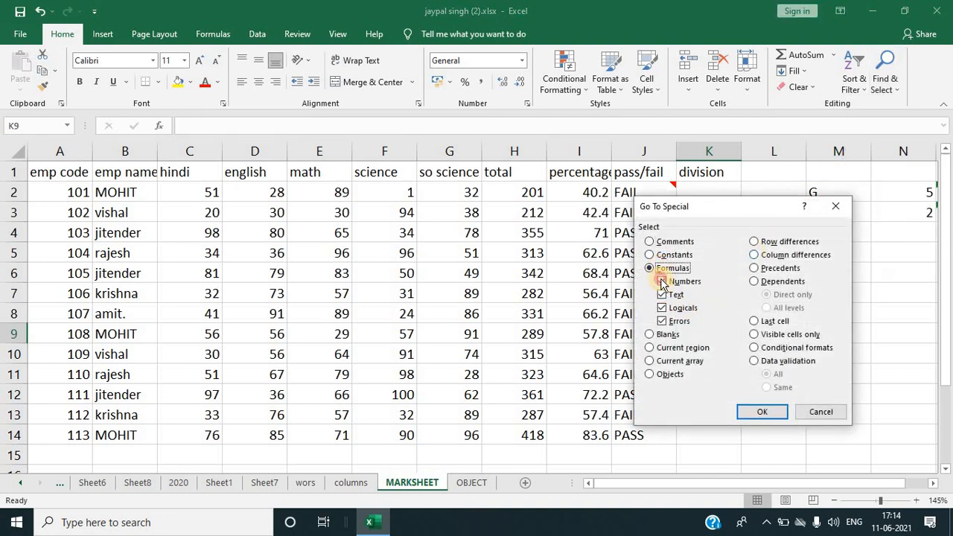
{"action": "left_click", "coordinate": [663, 281]}
{"action": "left_click", "coordinate": [662, 308]}
{"action": "left_click", "coordinate": [663, 321]}
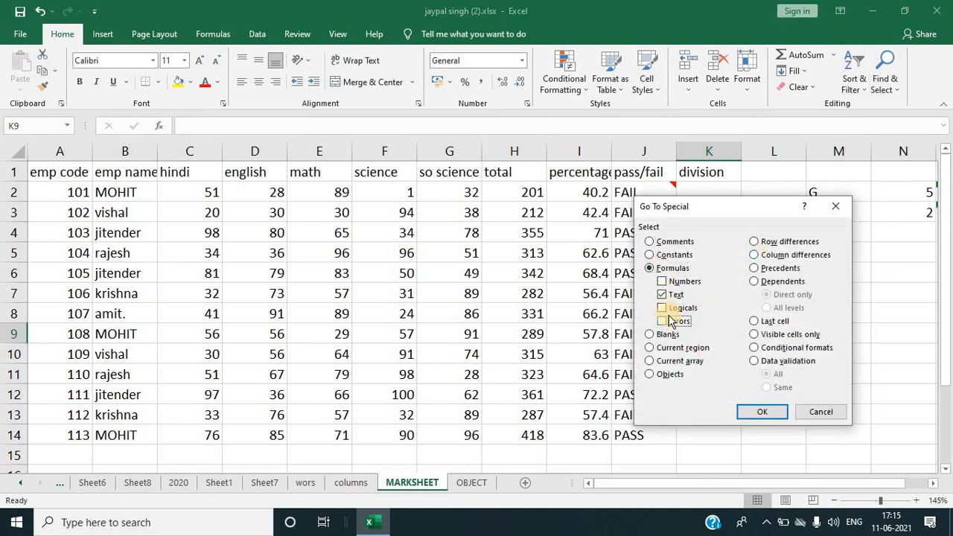
{"action": "left_click", "coordinate": [760, 410]}
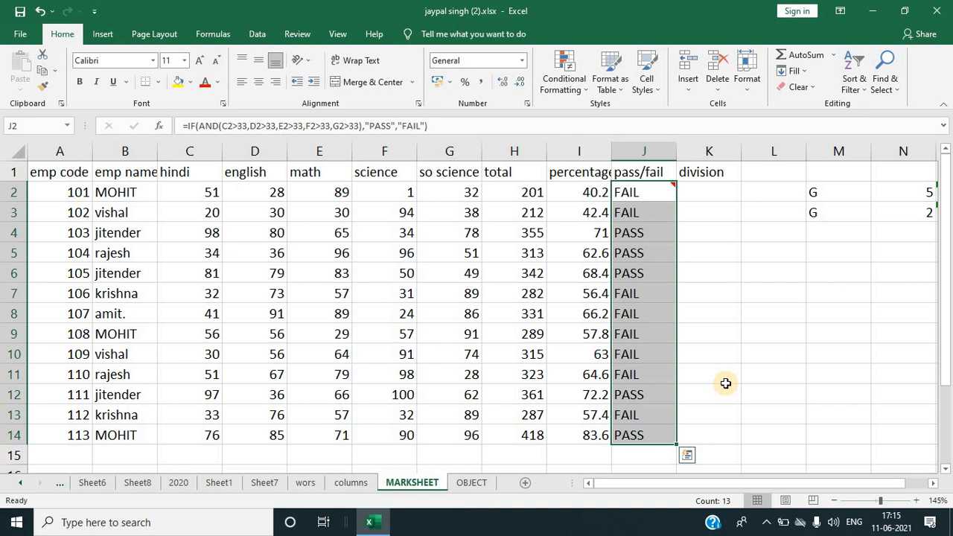
{"action": "left_click", "coordinate": [733, 398]}
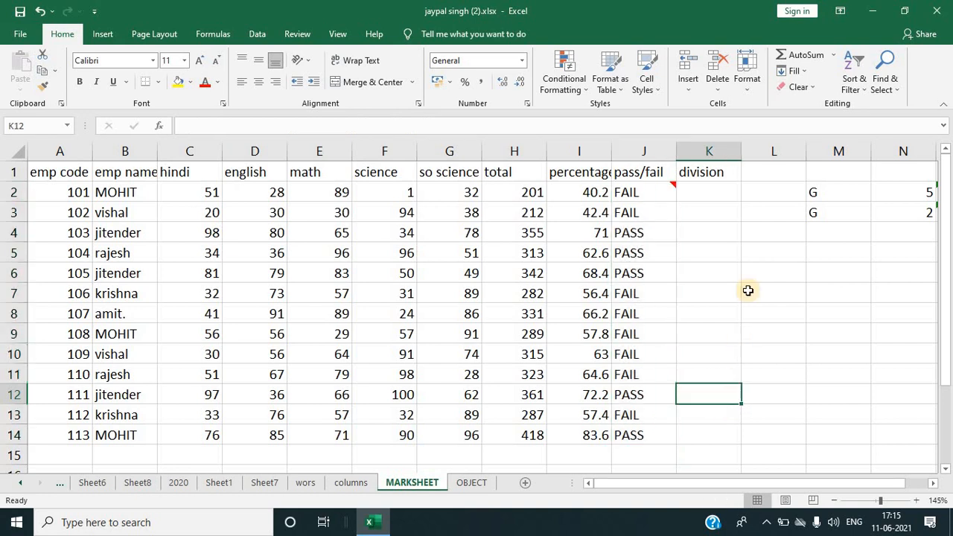
{"action": "left_click", "coordinate": [881, 93]}
{"action": "left_click", "coordinate": [864, 155]}
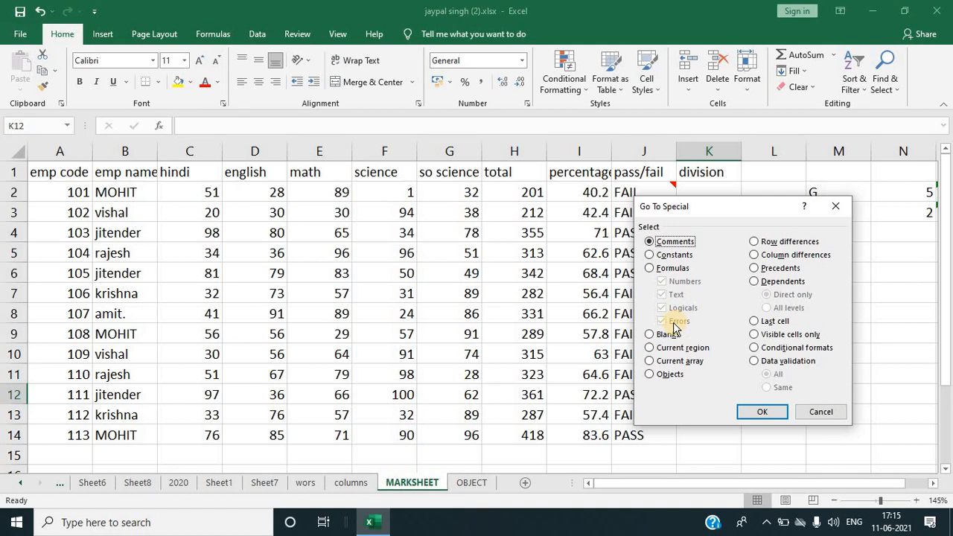
{"action": "left_click", "coordinate": [663, 268]}
{"action": "left_click", "coordinate": [662, 308]}
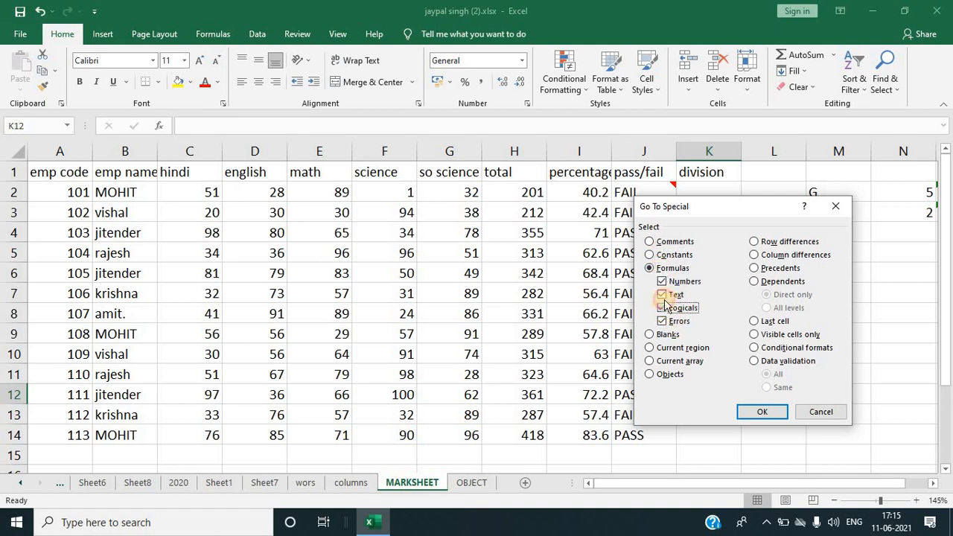
{"action": "left_click", "coordinate": [662, 294]}
{"action": "left_click", "coordinate": [662, 281]}
{"action": "left_click", "coordinate": [815, 412]}
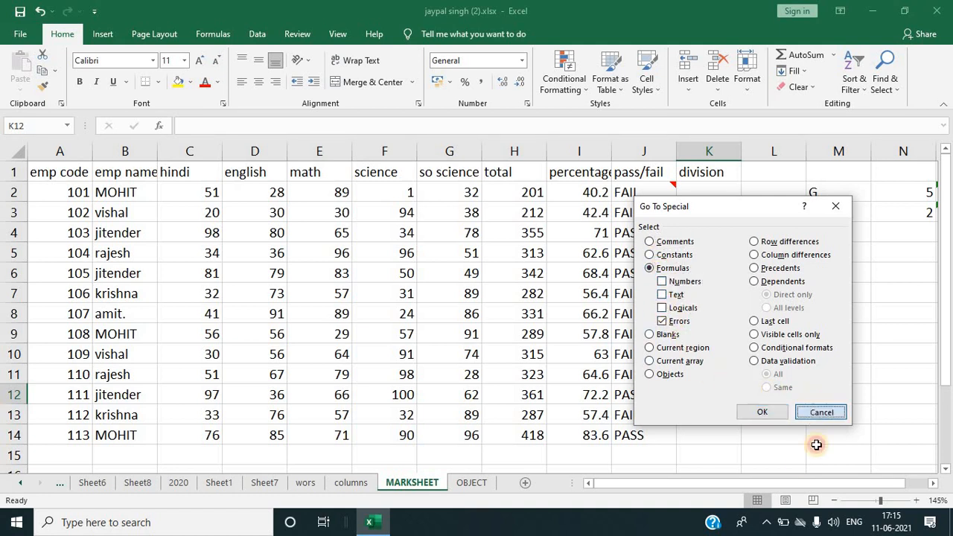
Step: Inspect the formula in cell O3 of the MARKSHEET sheet
{"action": "left_click_drag", "start_coordinate": [774, 484], "coordinate": [864, 483]}
{"action": "left_click", "coordinate": [888, 214]}
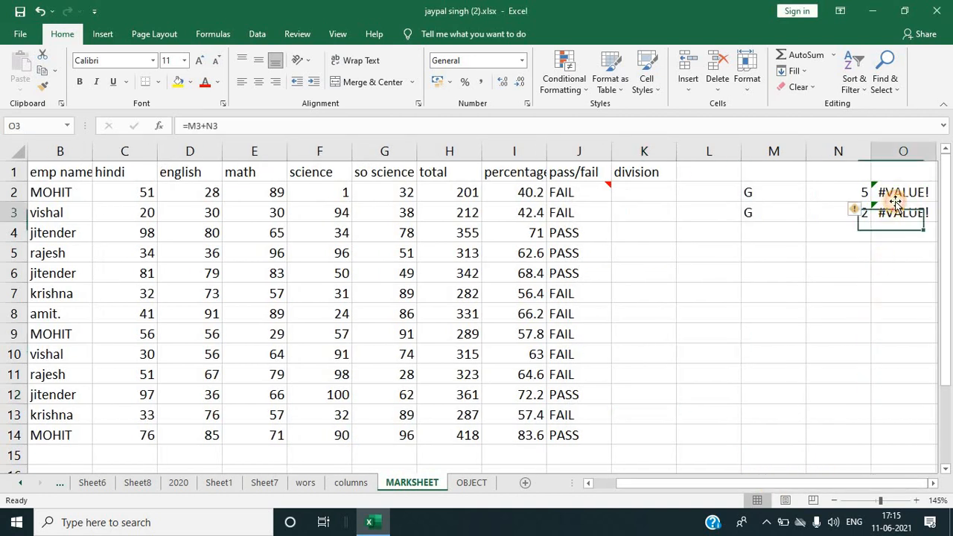
Step: Select only the formulas that return errors on the MARKSHEET sheet with Go To Special, excluding numbers, text and logicals
{"action": "left_click", "coordinate": [885, 197]}
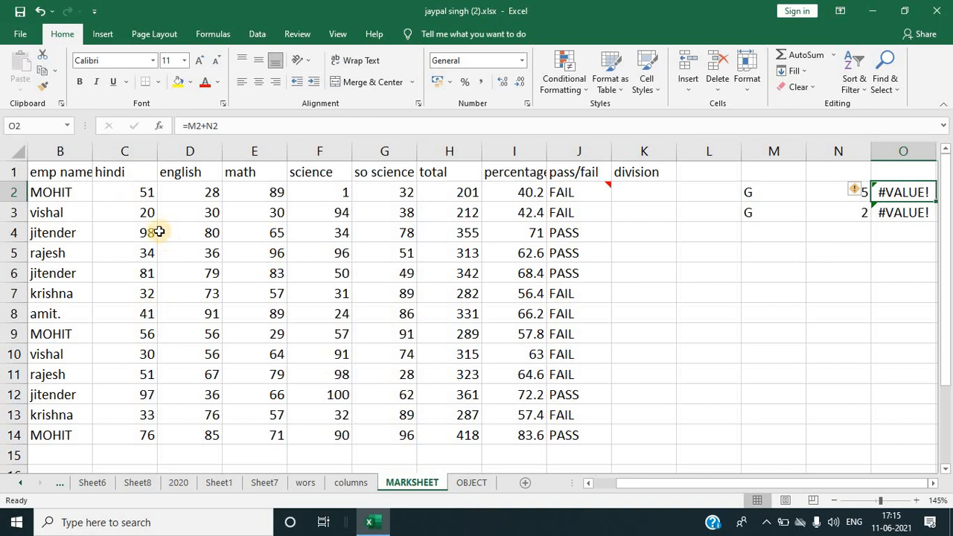
{"action": "left_click", "coordinate": [106, 216]}
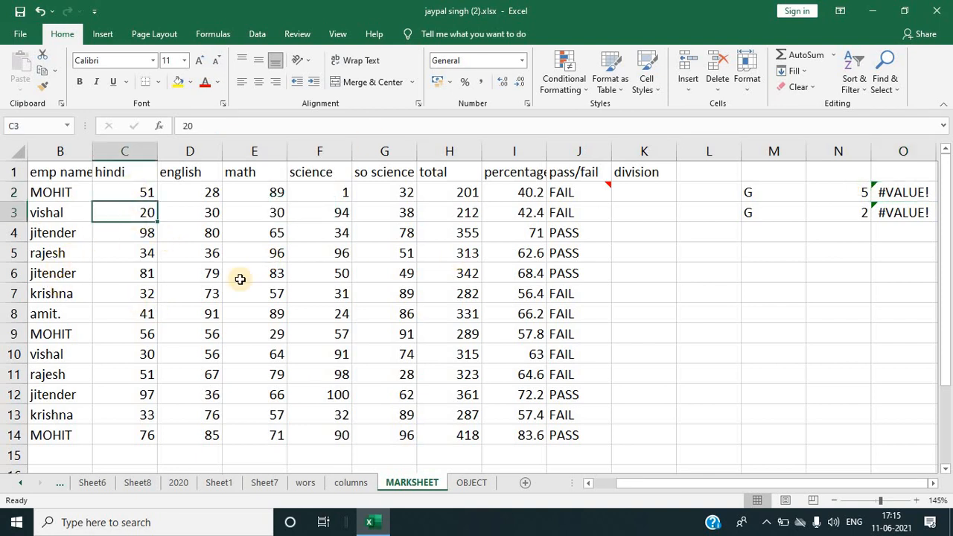
{"action": "left_click", "coordinate": [883, 95]}
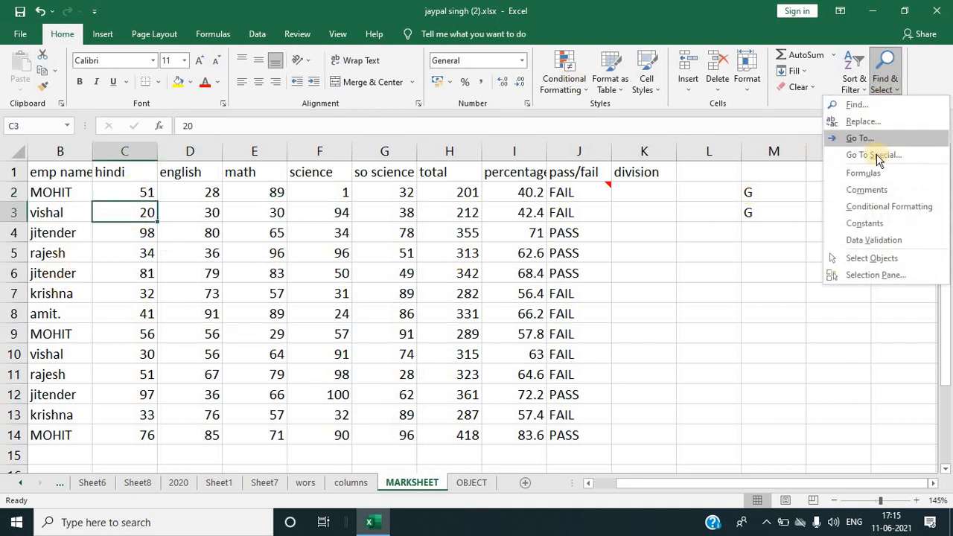
{"action": "left_click", "coordinate": [876, 155]}
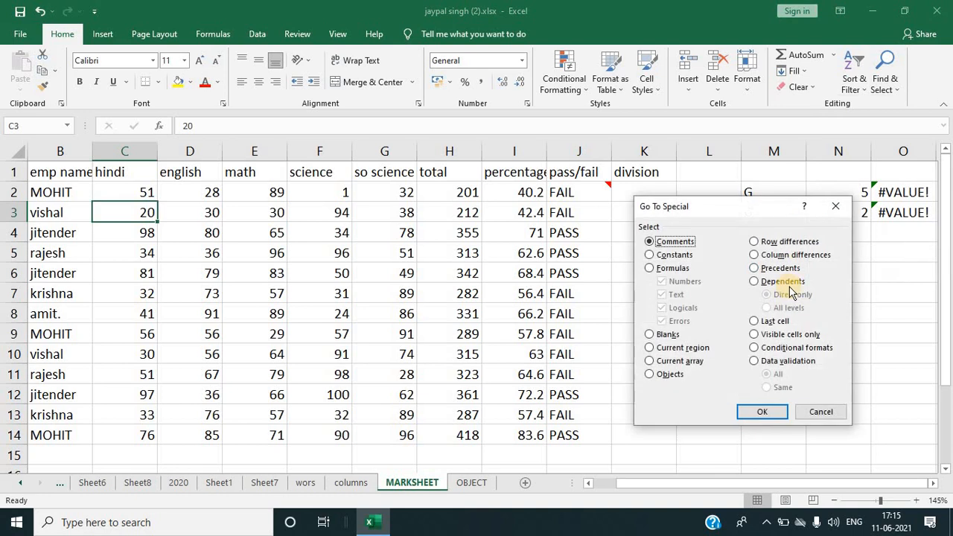
{"action": "left_click", "coordinate": [651, 268]}
{"action": "left_click", "coordinate": [662, 282]}
{"action": "left_click", "coordinate": [662, 295]}
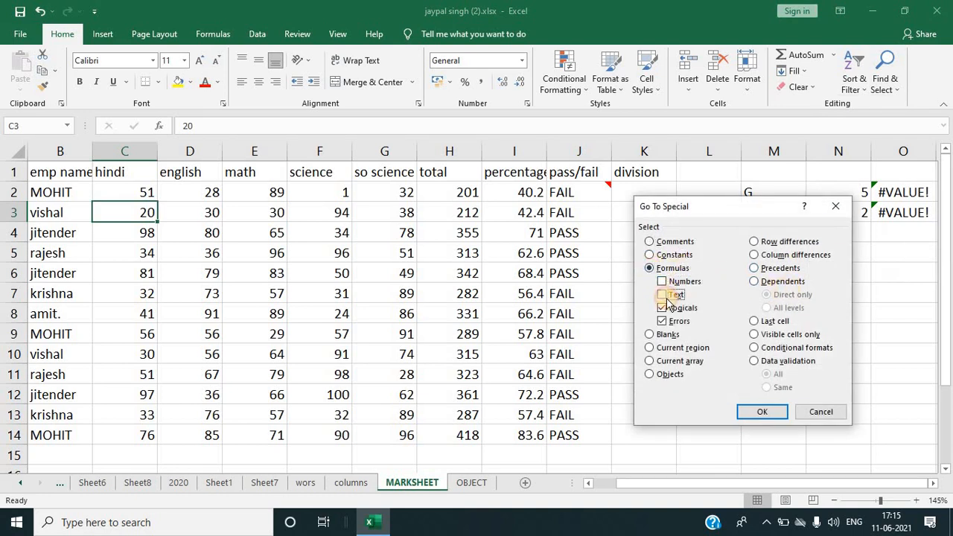
{"action": "left_click", "coordinate": [662, 307]}
{"action": "left_click", "coordinate": [775, 419]}
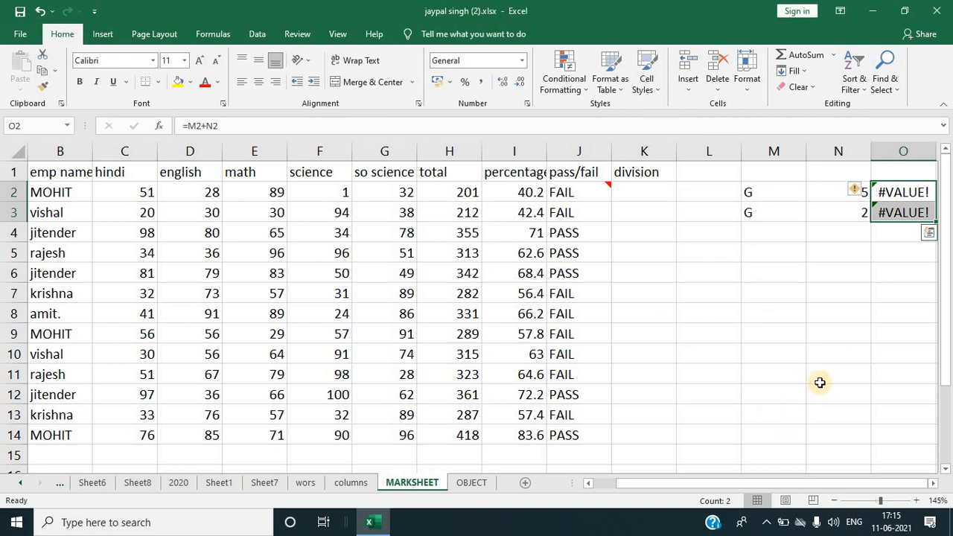
{"action": "left_click", "coordinate": [305, 210]}
{"action": "left_click", "coordinate": [707, 314]}
{"action": "left_click", "coordinate": [882, 90]}
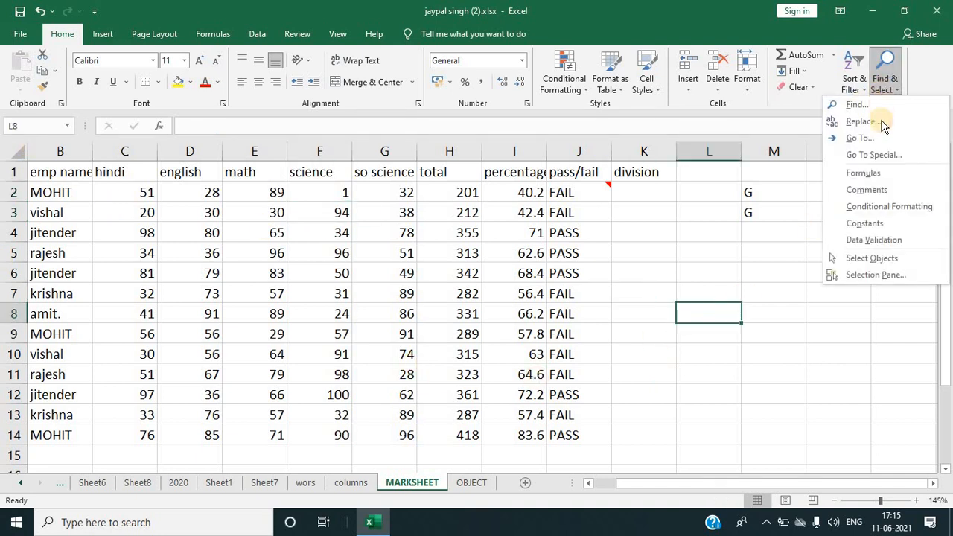
{"action": "left_click", "coordinate": [877, 154]}
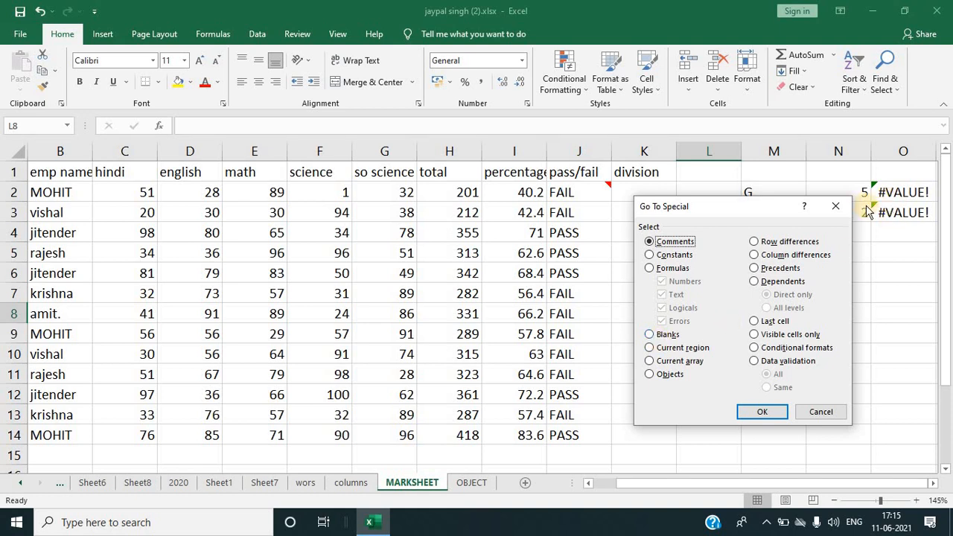
{"action": "left_click", "coordinate": [834, 206]}
{"action": "left_click", "coordinate": [454, 322]}
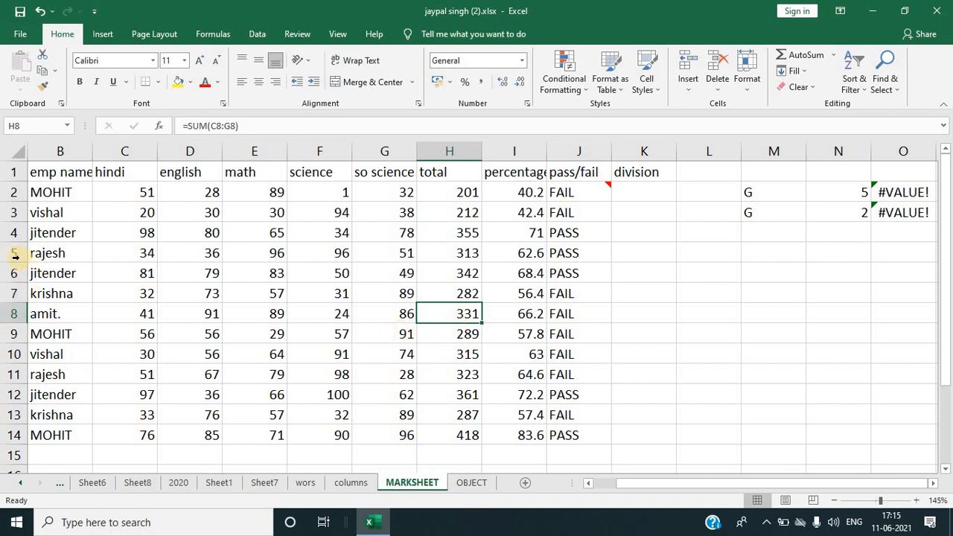
Step: Insert a blank row at row 5 and another at row 7 of the MARKSHEET sheet
{"action": "left_click", "coordinate": [46, 253]}
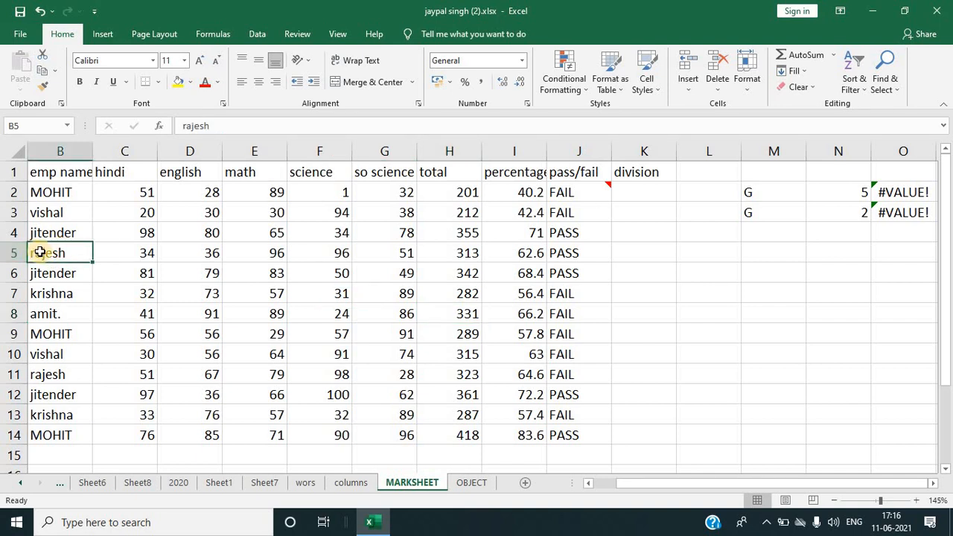
{"action": "key", "text": "shift+space"}
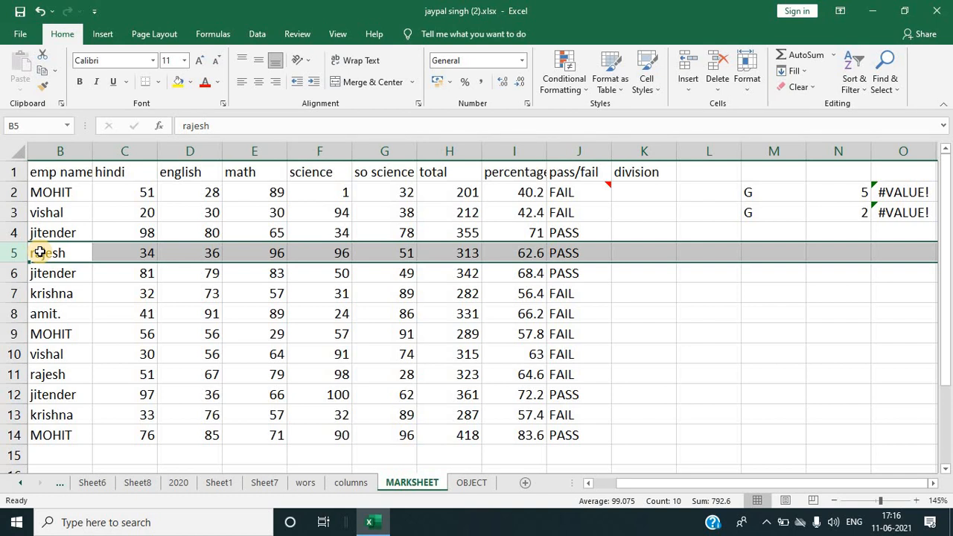
{"action": "key", "text": "ctrl+shift+plus"}
{"action": "key", "text": "Down"}
{"action": "key", "text": "Down"}
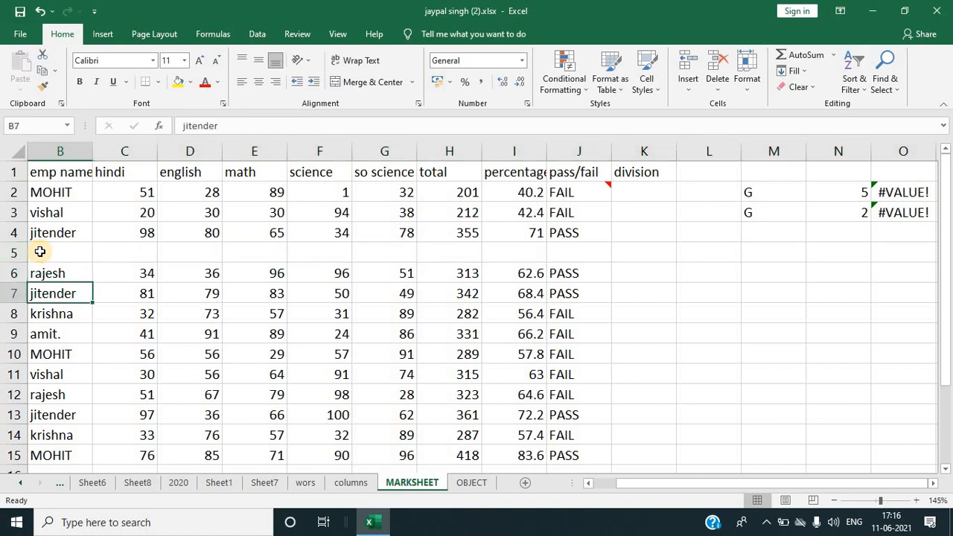
{"action": "key", "text": "shift+space"}
{"action": "key", "text": "ctrl+shift+plus"}
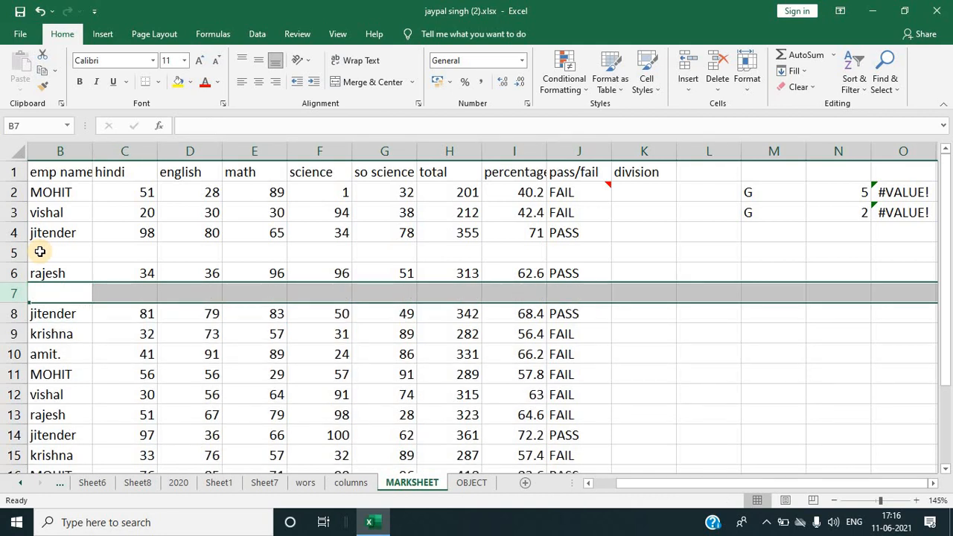
Step: Clear the english and science marks in cells D11, F11, F14, D14 and D15 of the MARKSHEET sheet
{"action": "left_click", "coordinate": [170, 370]}
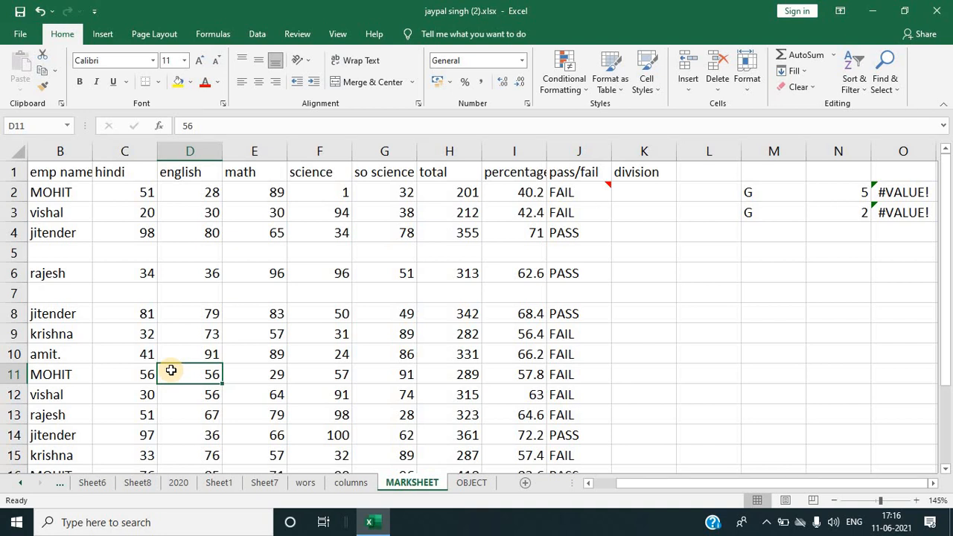
{"action": "key", "text": "Delete"}
{"action": "key", "text": "Right"}
{"action": "key", "text": "Right"}
{"action": "key", "text": "Delete"}
{"action": "key", "text": "Down"}
{"action": "key", "text": "Down"}
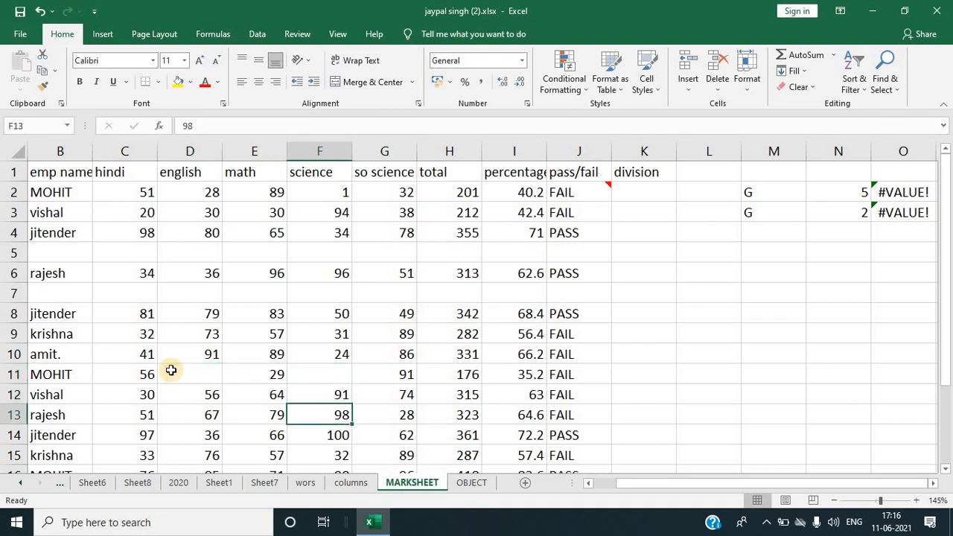
{"action": "key", "text": "Down"}
{"action": "key", "text": "Delete"}
{"action": "key", "text": "Left"}
{"action": "key", "text": "Left"}
{"action": "key", "text": "Delete"}
{"action": "key", "text": "Left"}
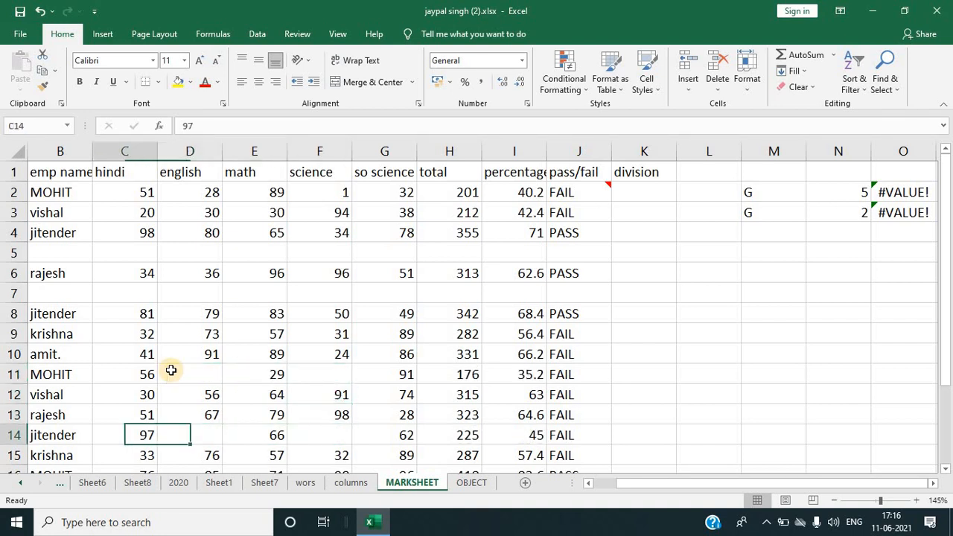
{"action": "key", "text": "Down"}
{"action": "key", "text": "Right"}
{"action": "key", "text": "Delete"}
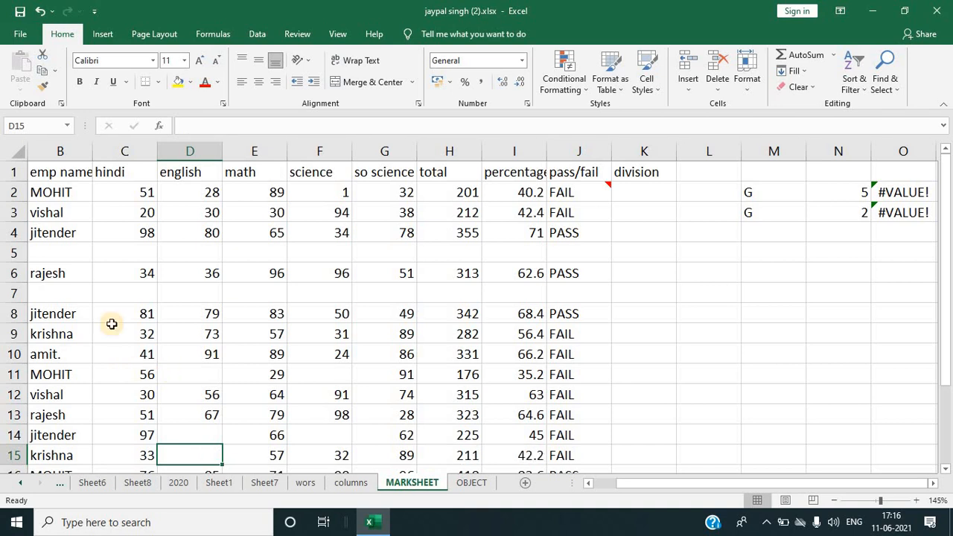
Step: Select only the blank cells within the range B1:J16 on the MARKSHEET sheet with Go To Special
{"action": "left_click_drag", "start_coordinate": [66, 173], "coordinate": [462, 277]}
{"action": "left_click_drag", "start_coordinate": [497, 386], "coordinate": [558, 387]}
{"action": "left_click", "coordinate": [886, 82]}
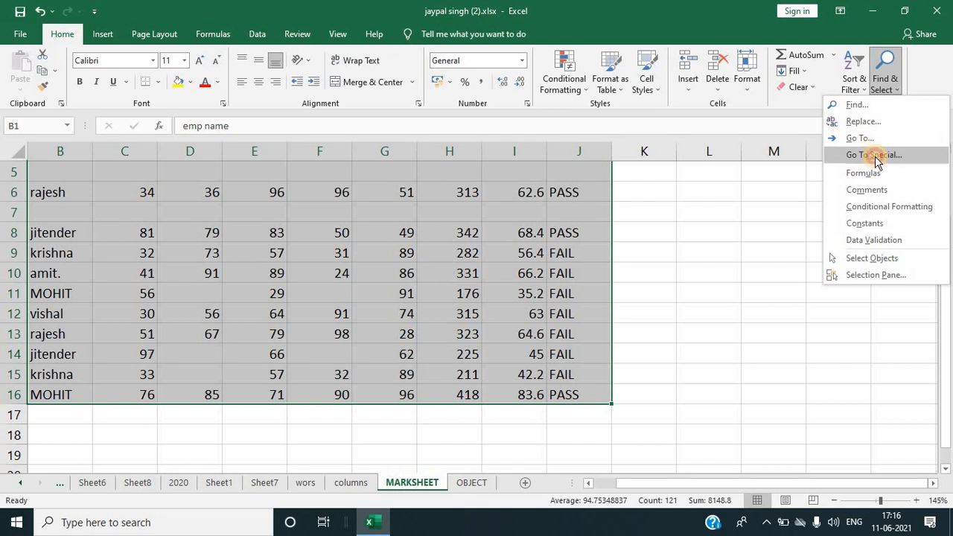
{"action": "left_click", "coordinate": [873, 155]}
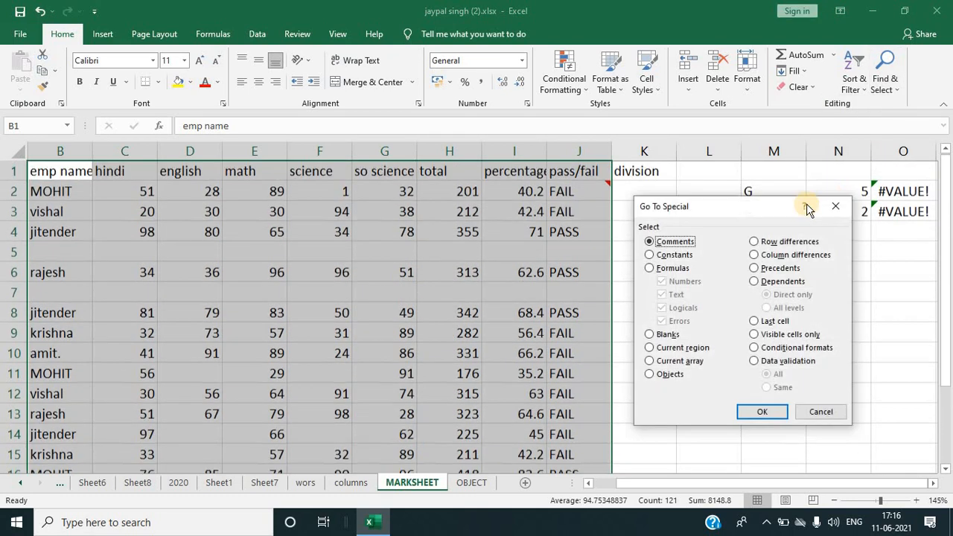
{"action": "left_click", "coordinate": [651, 335]}
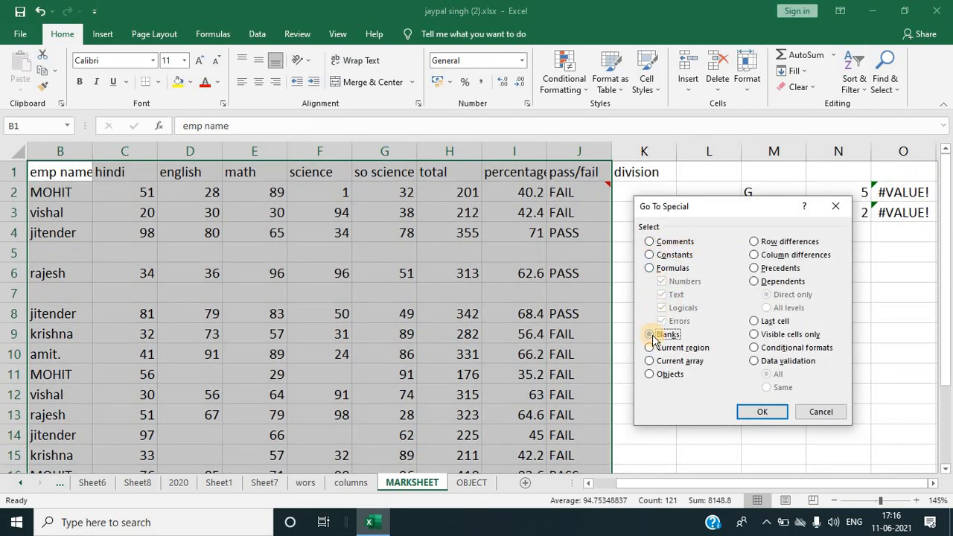
{"action": "left_click", "coordinate": [760, 413]}
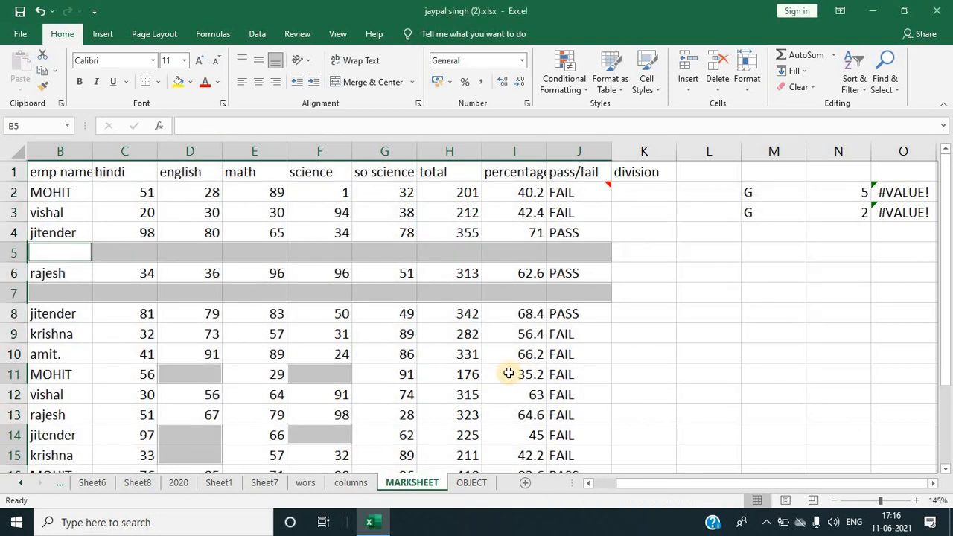
{"action": "left_click", "coordinate": [190, 82]}
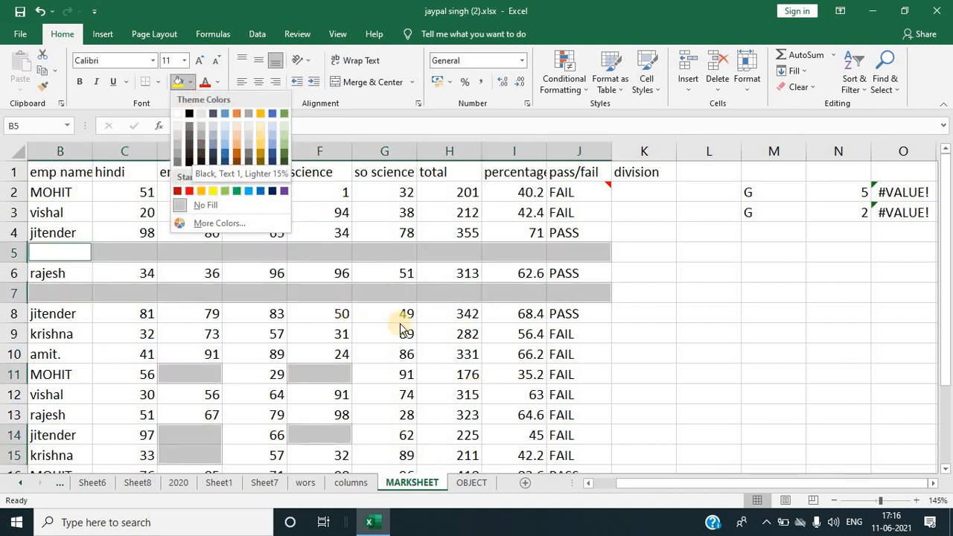
{"action": "left_click", "coordinate": [178, 138]}
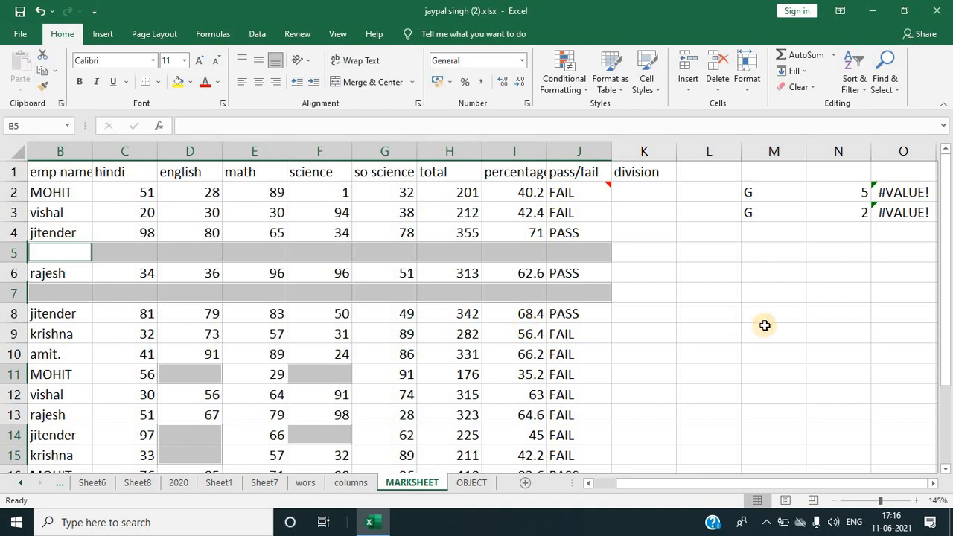
{"action": "left_click", "coordinate": [706, 347]}
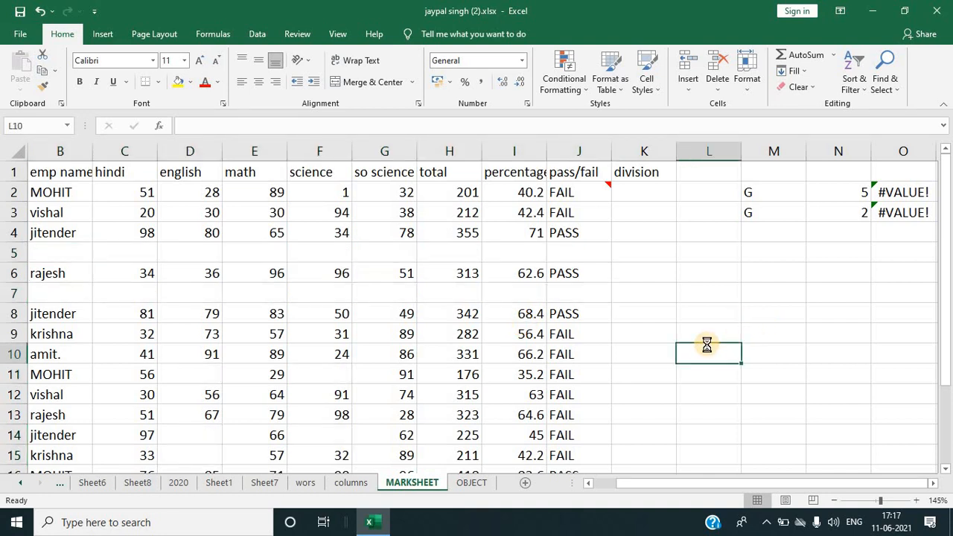
Step: Undo the recent edits, including the inserted blank rows and the cleared marks on the MARKSHEET sheet
{"action": "key", "text": "ctrl+z"}
{"action": "key", "text": "ctrl+z"}
{"action": "key", "text": "ctrl+z"}
{"action": "key", "text": "ctrl+z"}
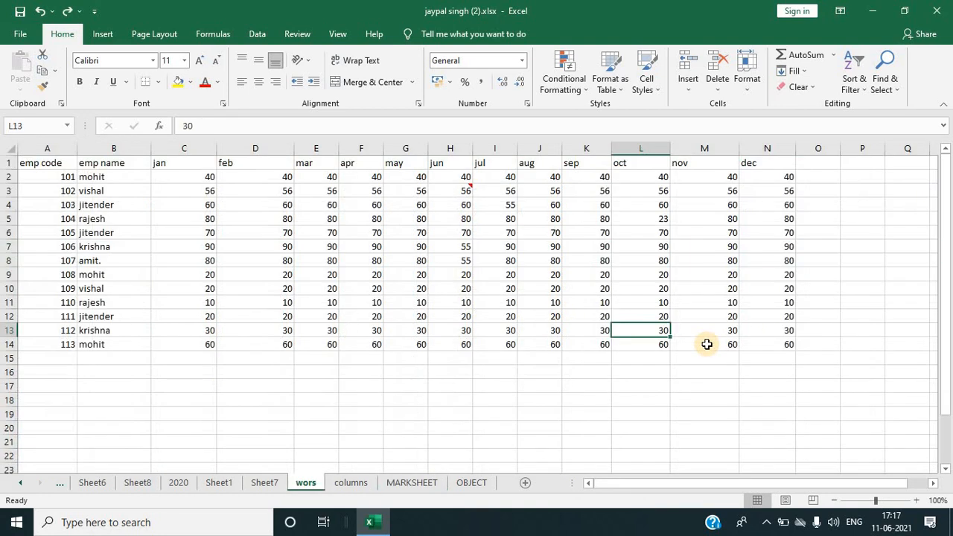
{"action": "left_click", "coordinate": [854, 81]}
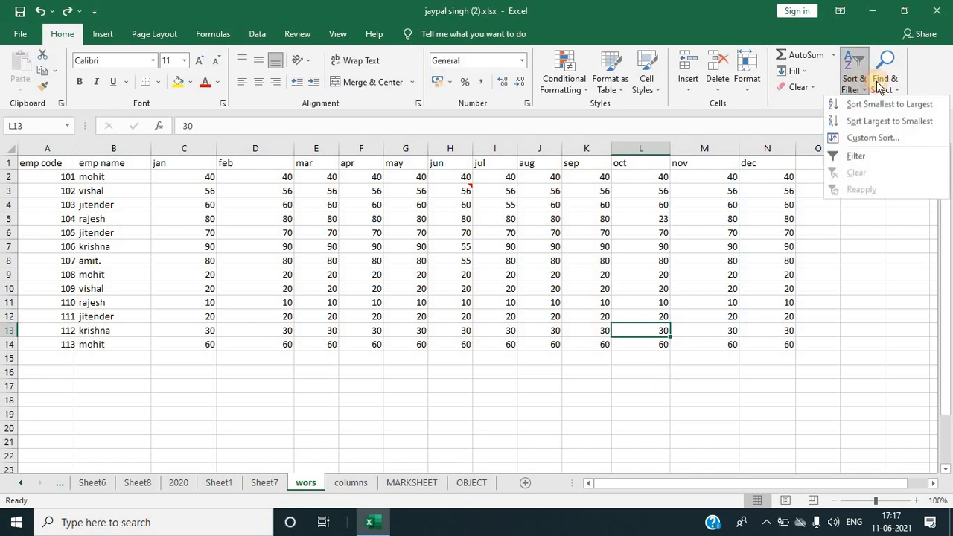
{"action": "left_click", "coordinate": [885, 78]}
{"action": "left_click", "coordinate": [879, 153]}
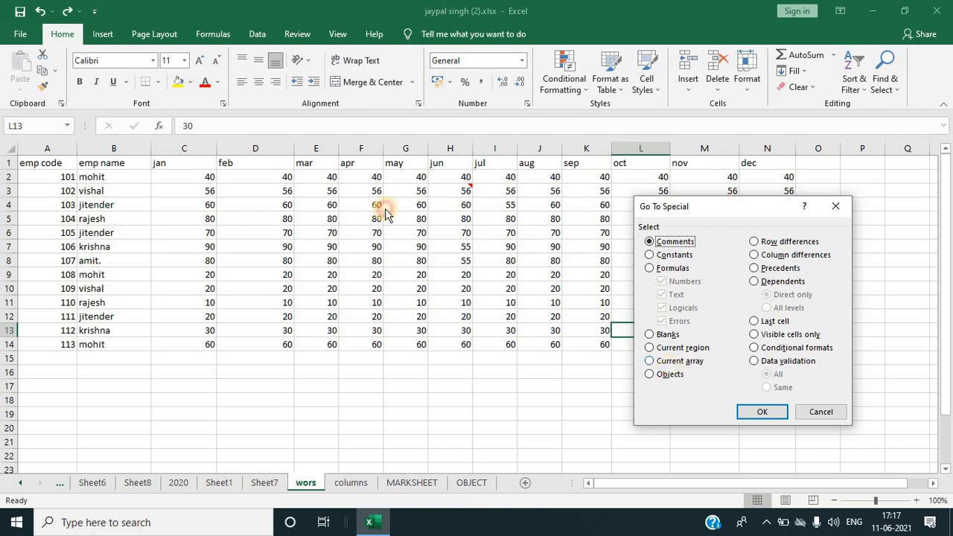
{"action": "left_click", "coordinate": [836, 207]}
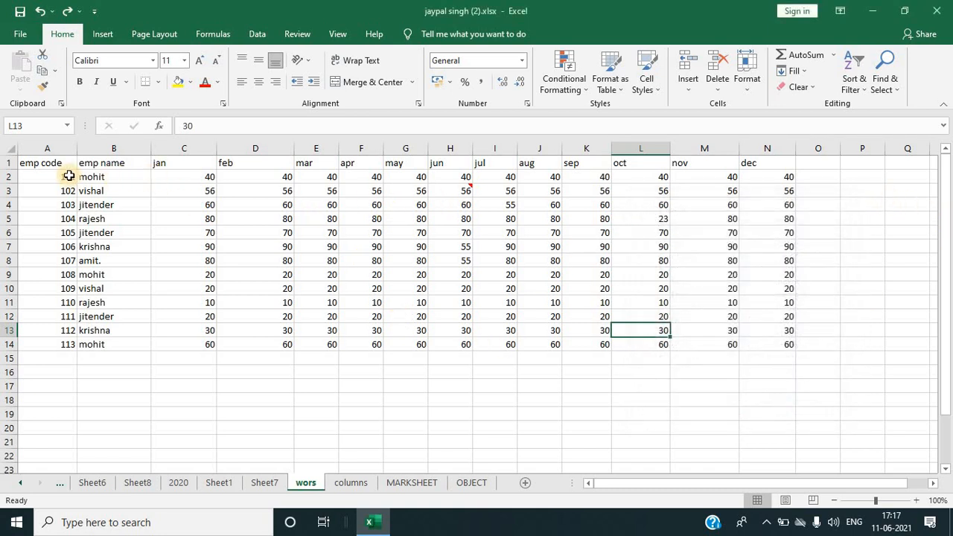
Step: Copy the table in A1:N14 on the wors sheet and paste it starting at cell A18
{"action": "left_click_drag", "start_coordinate": [41, 163], "coordinate": [779, 342]}
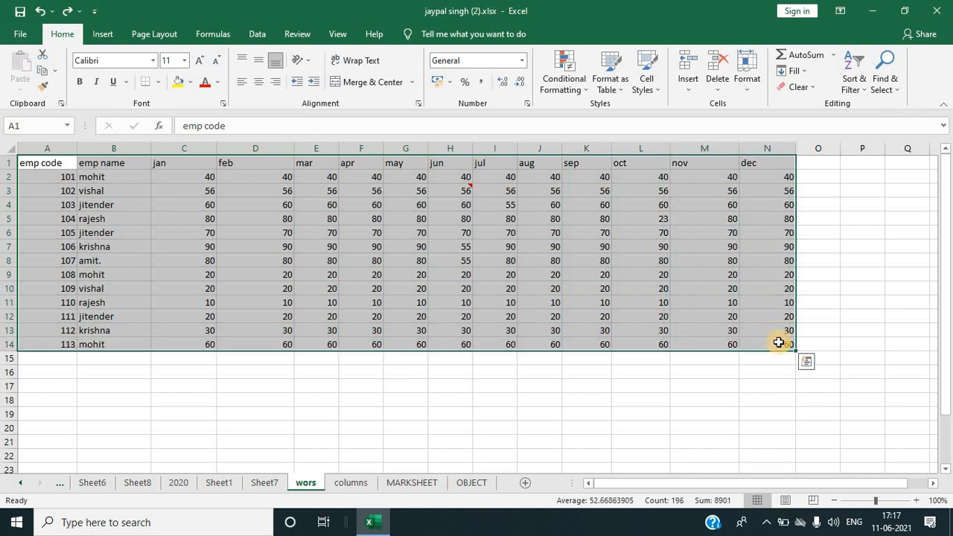
{"action": "key", "text": "ctrl+c"}
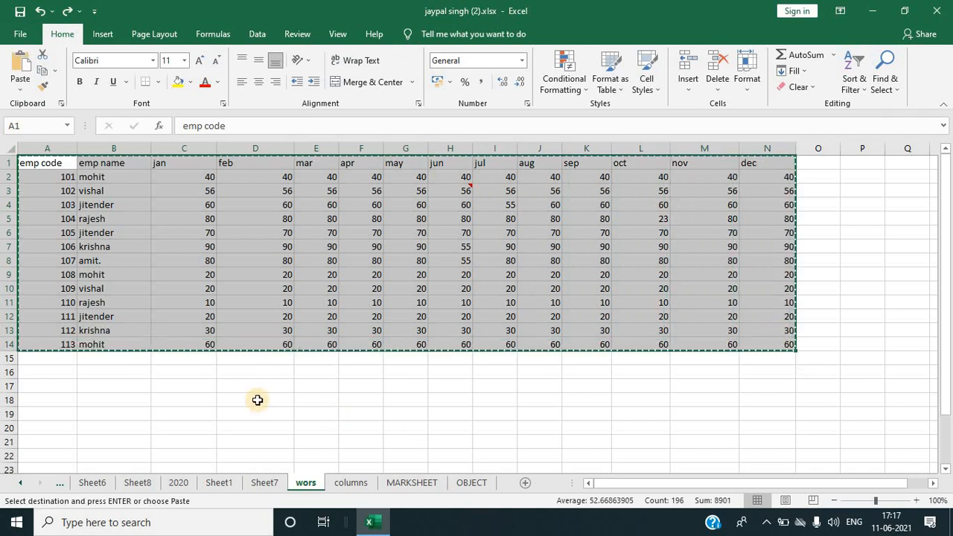
{"action": "left_click", "coordinate": [63, 398]}
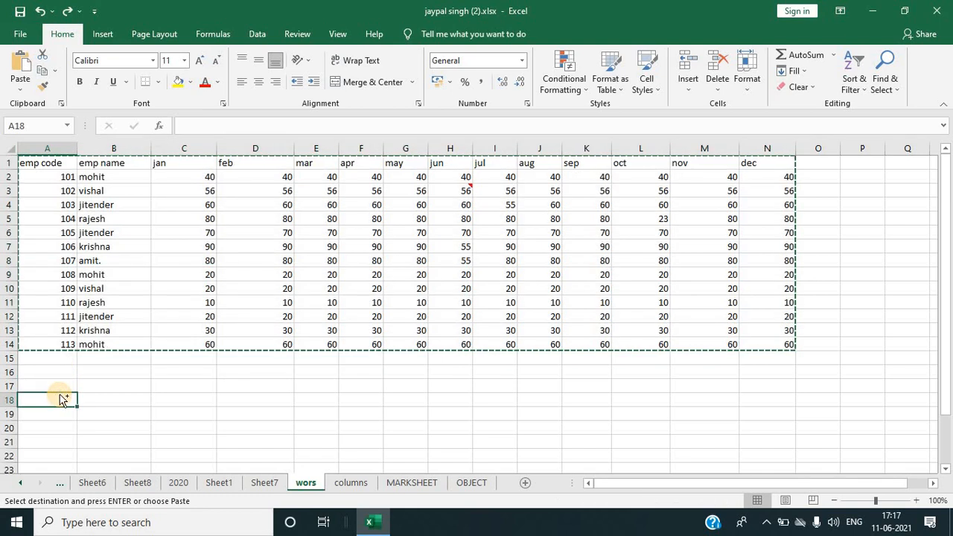
{"action": "key", "text": "ctrl+v"}
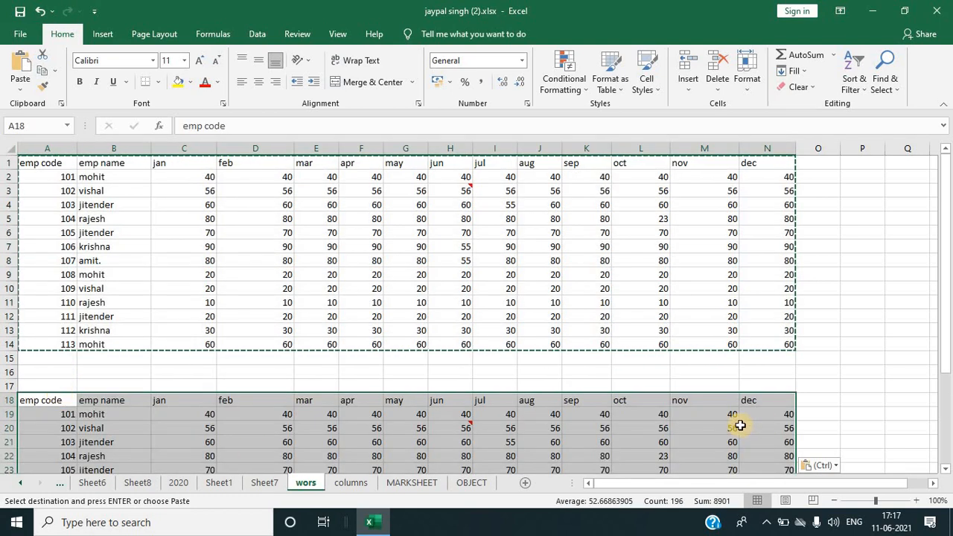
{"action": "left_click", "coordinate": [870, 332]}
{"action": "key", "text": "Escape"}
Step: Select the current region around cell L8 in the upper table on the wors sheet with Go To Special
{"action": "left_click", "coordinate": [663, 259]}
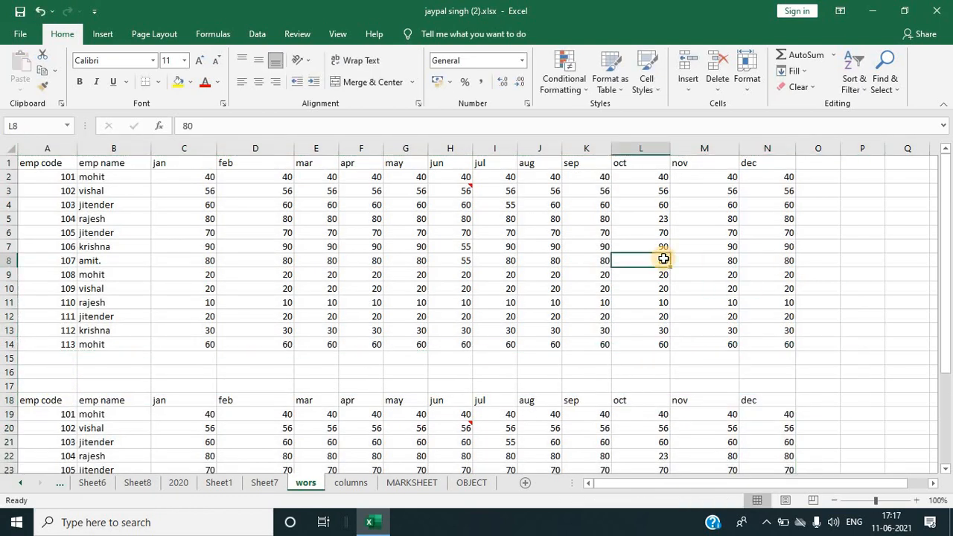
{"action": "left_click", "coordinate": [886, 83]}
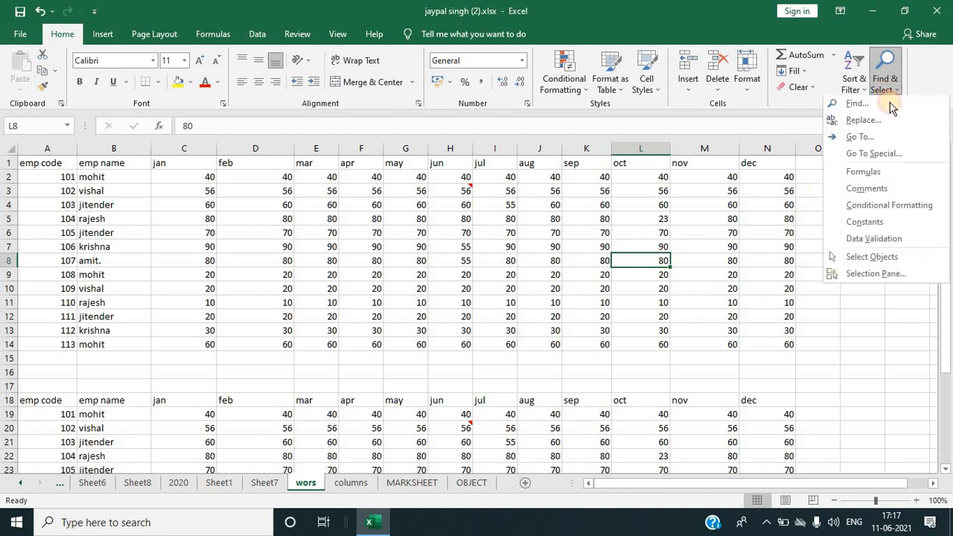
{"action": "left_click", "coordinate": [873, 155]}
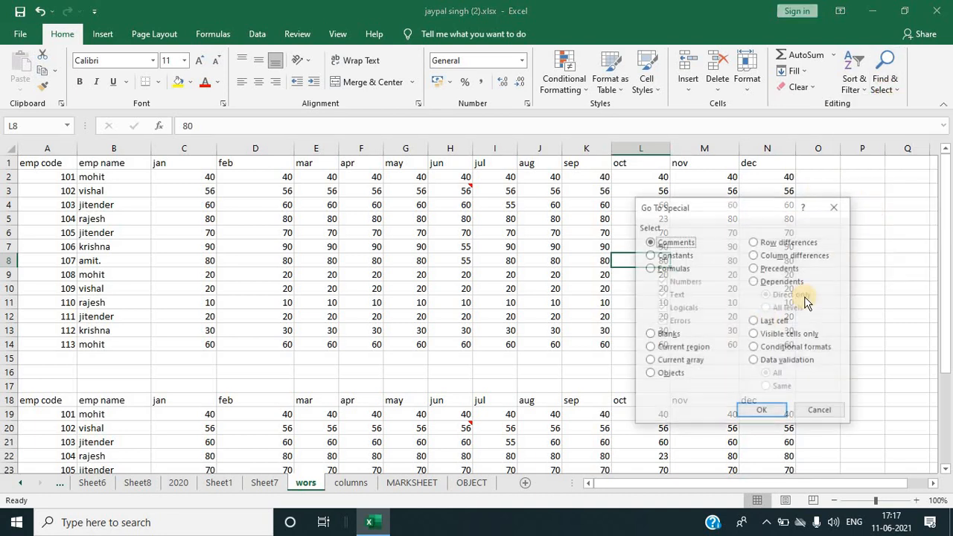
{"action": "left_click", "coordinate": [651, 348]}
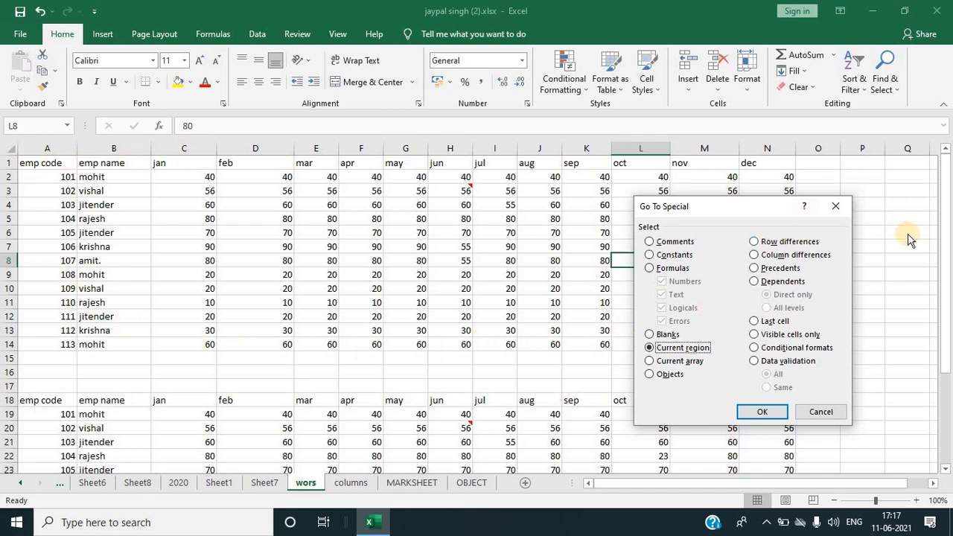
{"action": "left_click", "coordinate": [754, 409]}
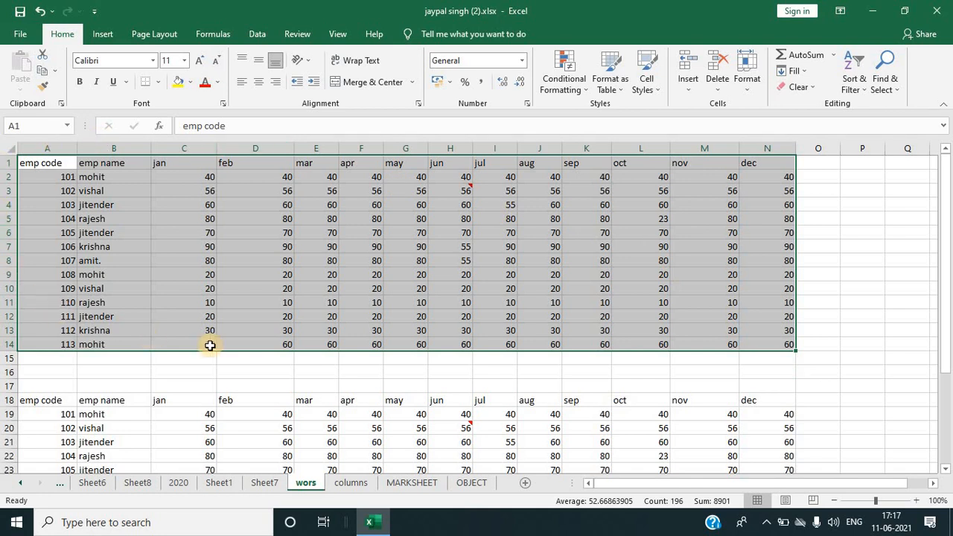
{"action": "left_click", "coordinate": [628, 440]}
{"action": "left_click", "coordinate": [817, 373]}
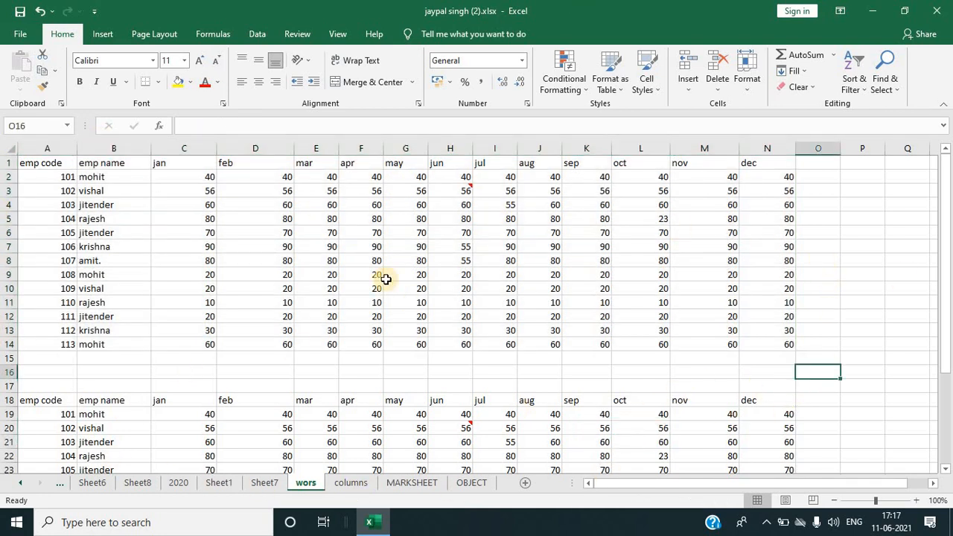
Step: Select all data around cell F7 in the upper table, and select the entire sheet starting from empty cell Q5
{"action": "left_click", "coordinate": [371, 246]}
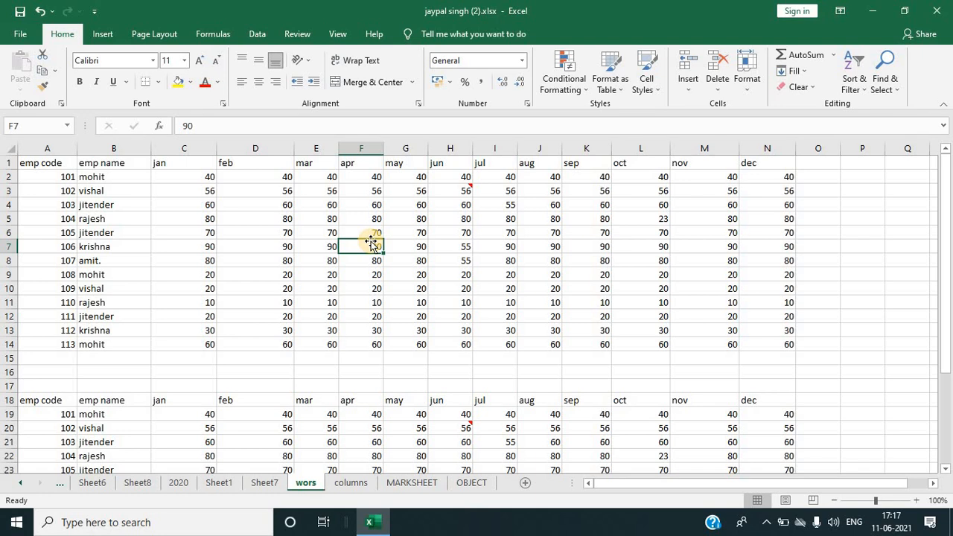
{"action": "key", "text": "ctrl+a"}
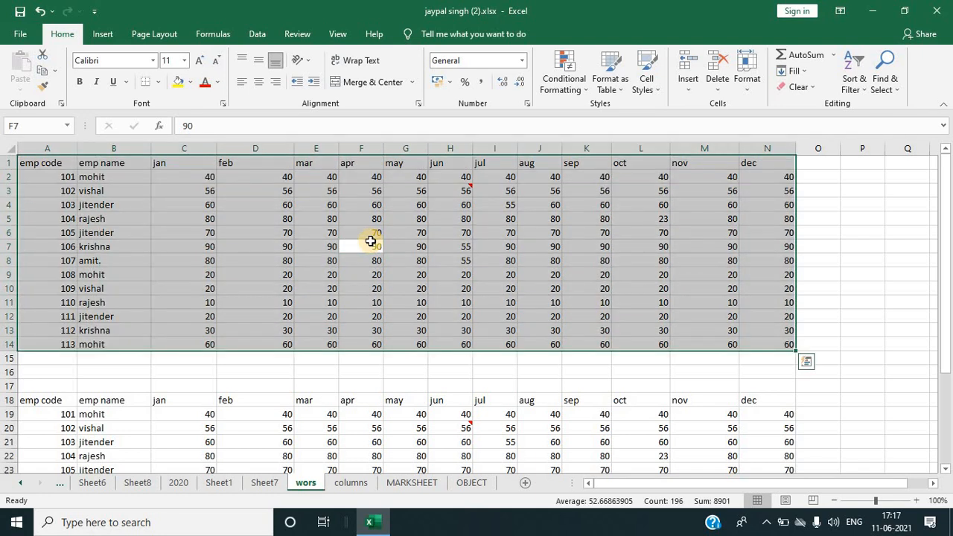
{"action": "left_click", "coordinate": [845, 218]}
{"action": "left_click", "coordinate": [892, 217]}
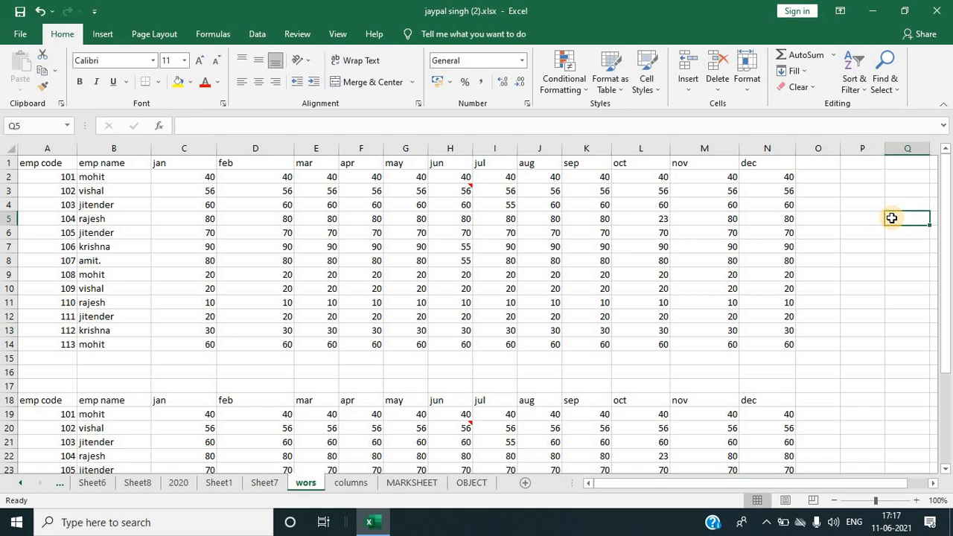
{"action": "key", "text": "ctrl+a"}
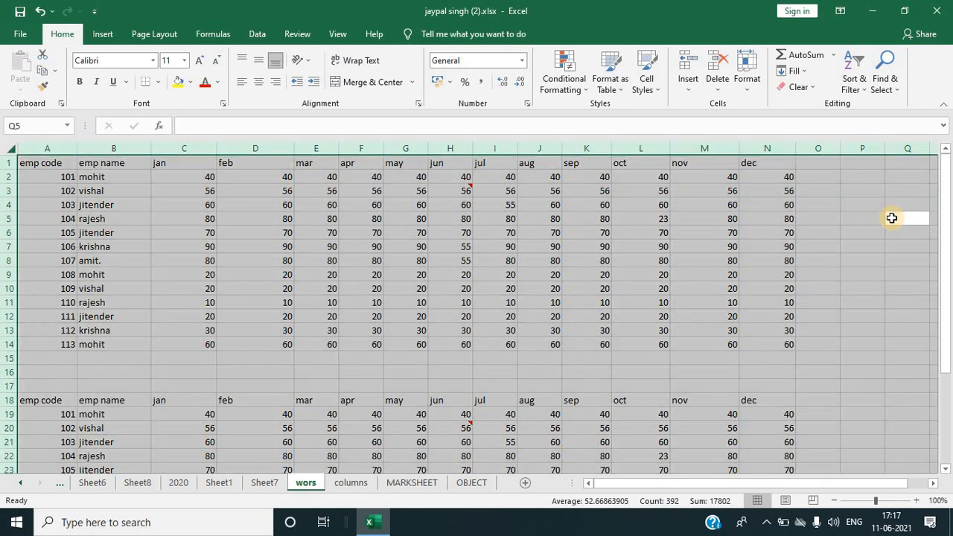
Step: Select the current region around cell I21 in the lower table with Go To Special
{"action": "left_click", "coordinate": [482, 441]}
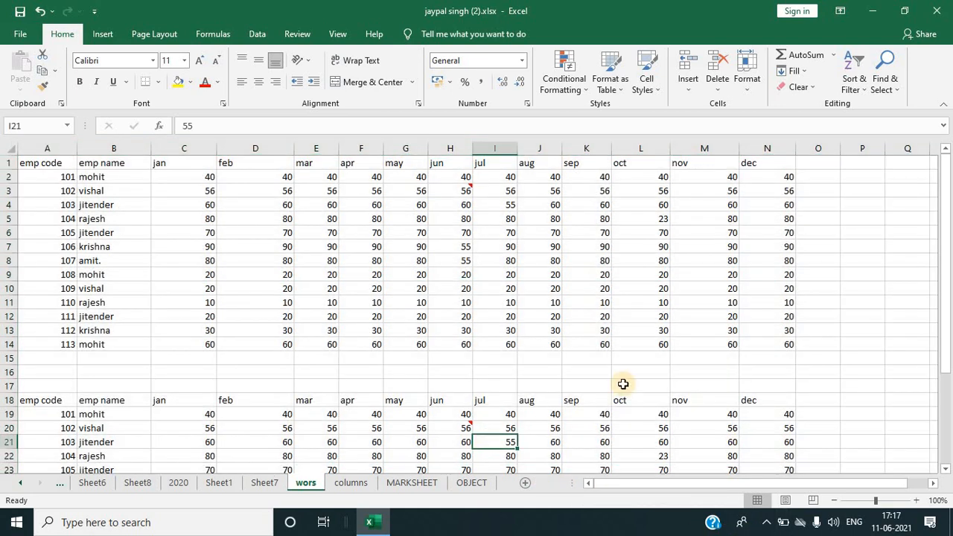
{"action": "left_click", "coordinate": [891, 79]}
{"action": "left_click", "coordinate": [873, 155]}
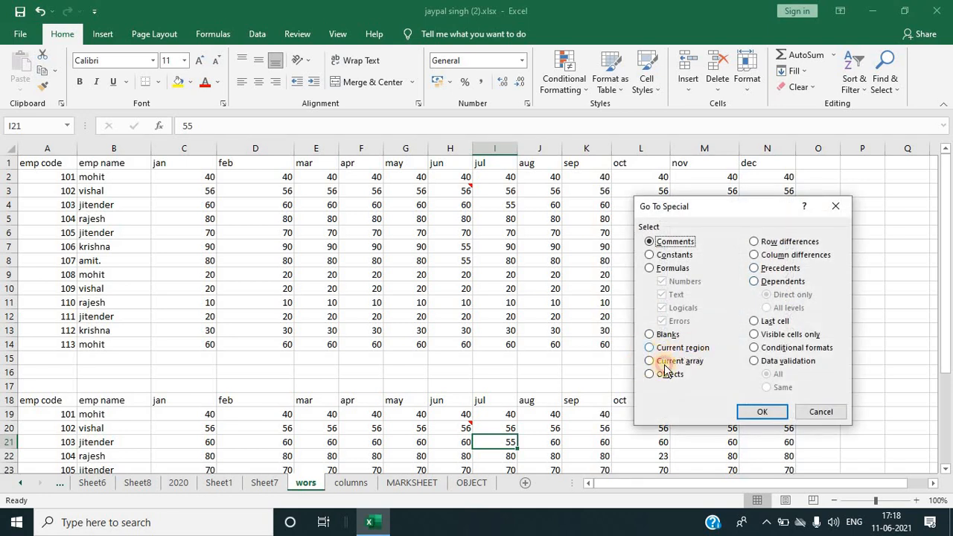
{"action": "left_click", "coordinate": [659, 348]}
{"action": "left_click", "coordinate": [762, 412]}
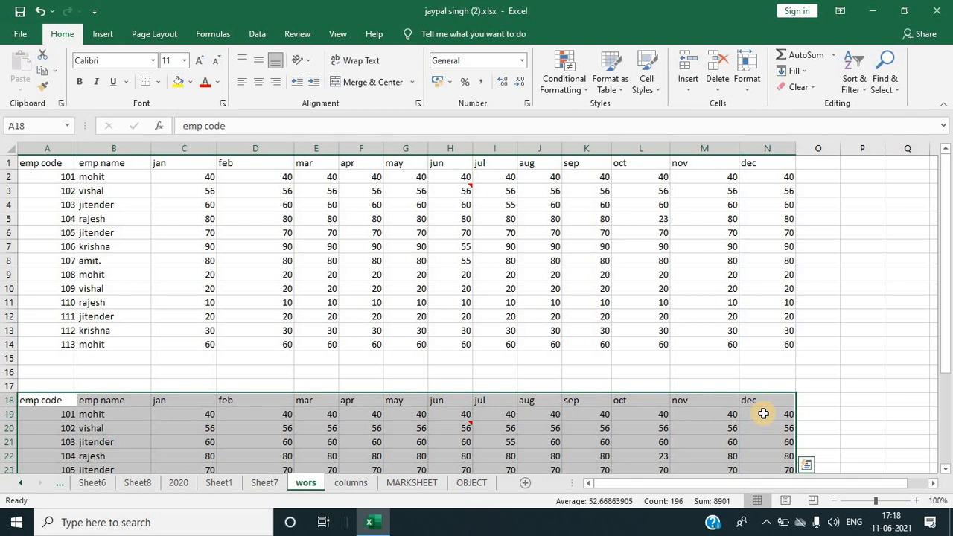
{"action": "left_click", "coordinate": [862, 330]}
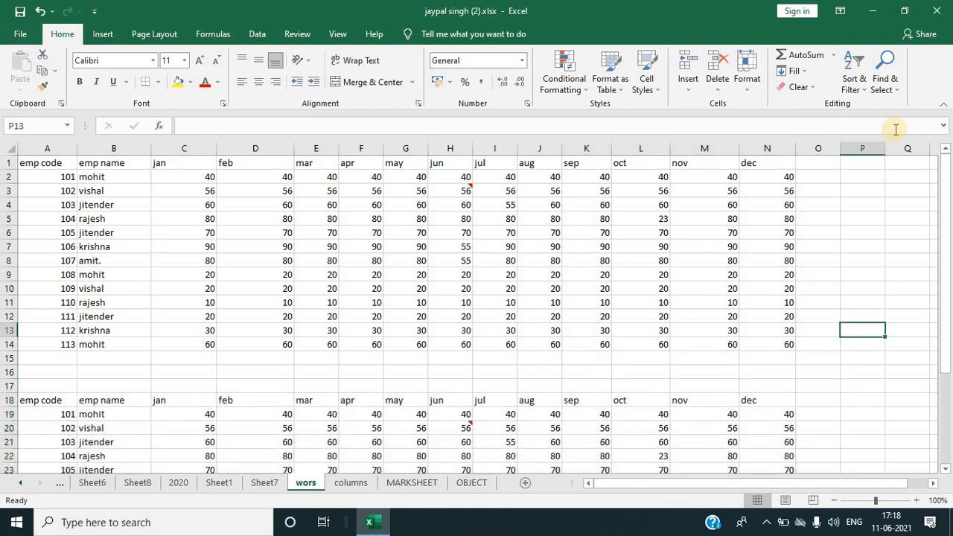
{"action": "left_click", "coordinate": [883, 87]}
{"action": "left_click", "coordinate": [867, 153]}
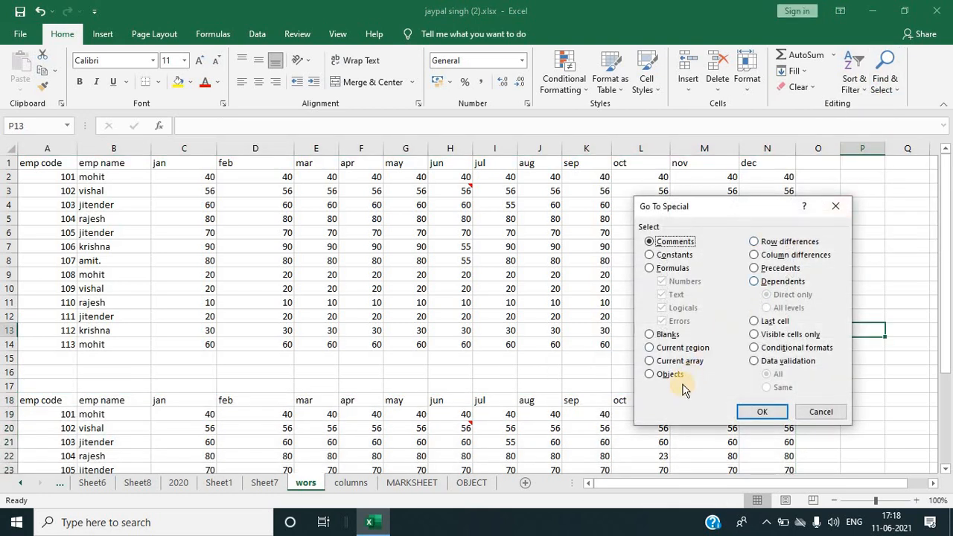
{"action": "left_click", "coordinate": [820, 412]}
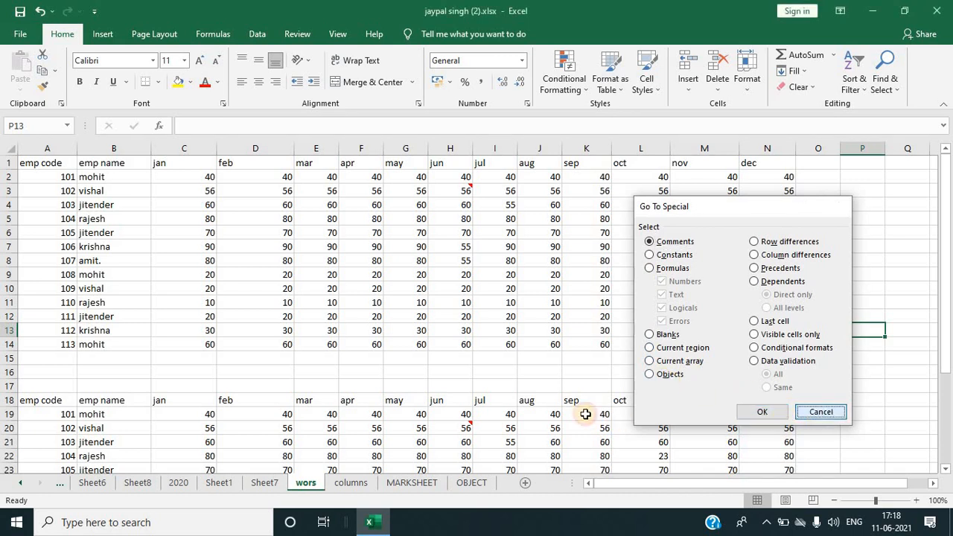
{"action": "left_click", "coordinate": [559, 400]}
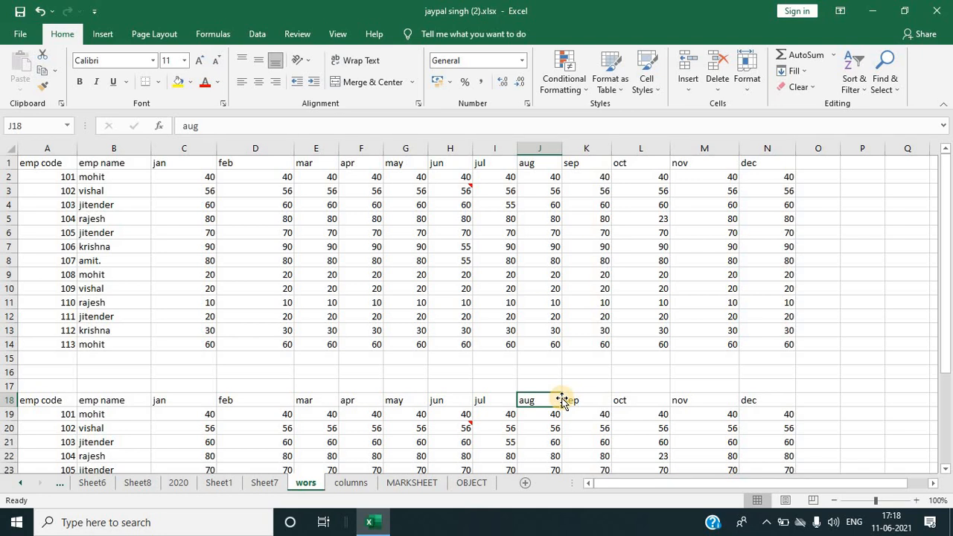
Step: Select all the objects on the OBJECT sheet with Go To Special
{"action": "left_click", "coordinate": [472, 483]}
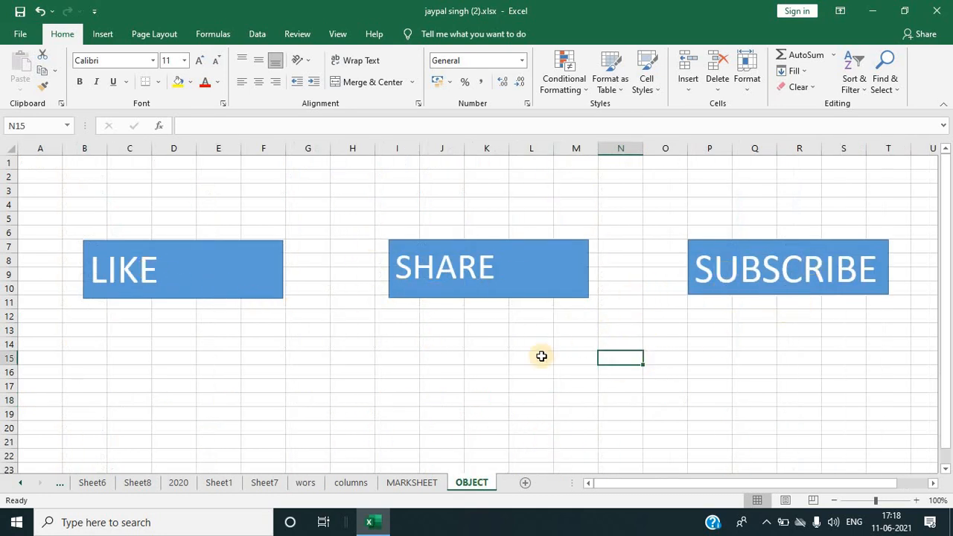
{"action": "left_click", "coordinate": [852, 82]}
{"action": "left_click", "coordinate": [887, 86]}
{"action": "left_click", "coordinate": [887, 85]}
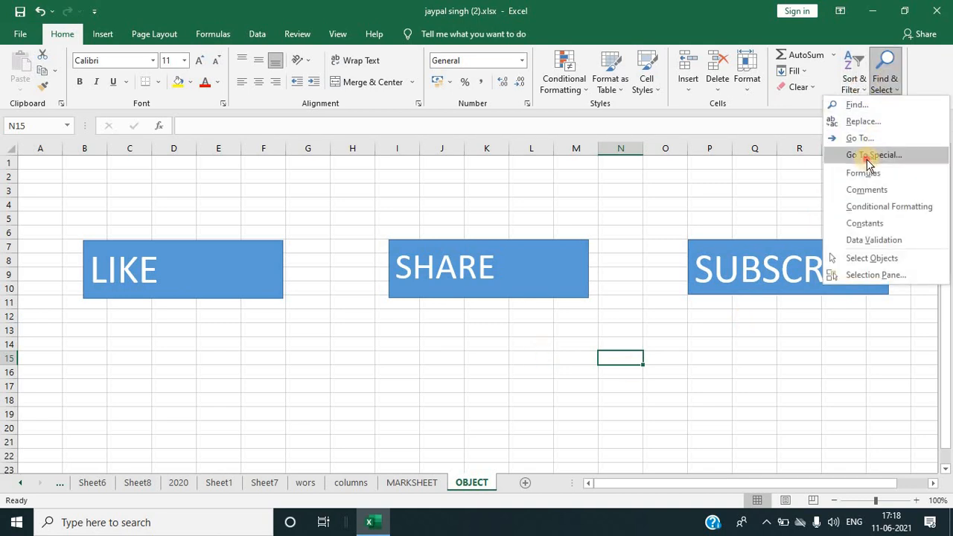
{"action": "left_click", "coordinate": [868, 155]}
{"action": "left_click", "coordinate": [659, 374]}
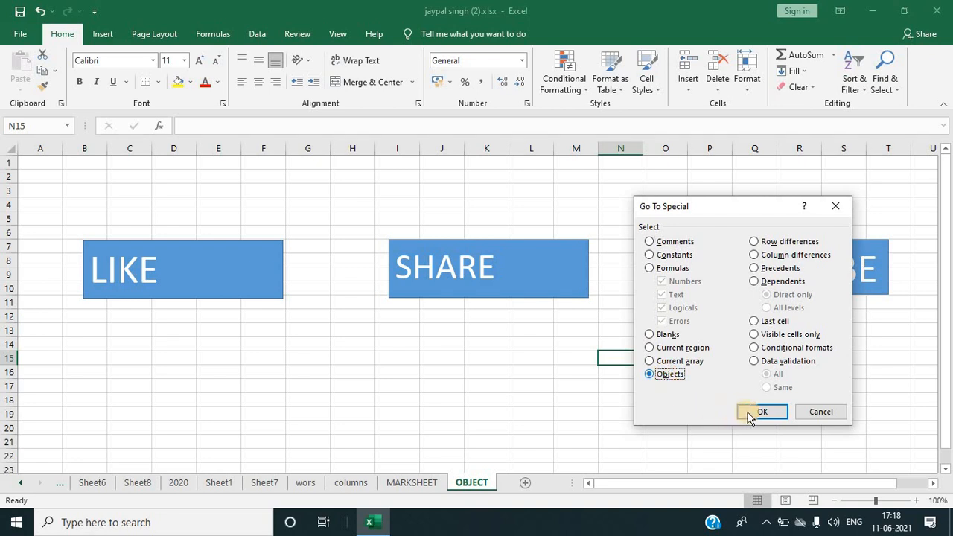
{"action": "left_click", "coordinate": [761, 410]}
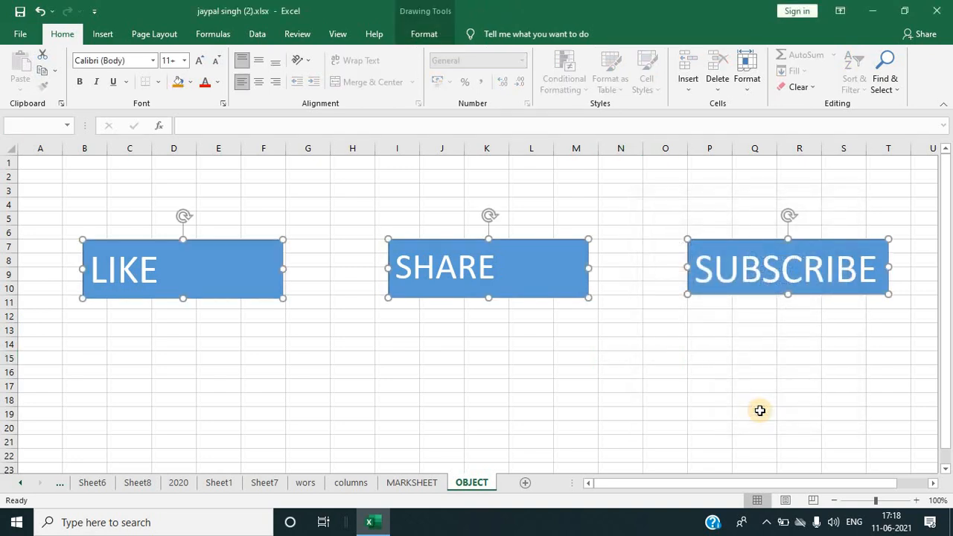
{"action": "left_click", "coordinate": [704, 375]}
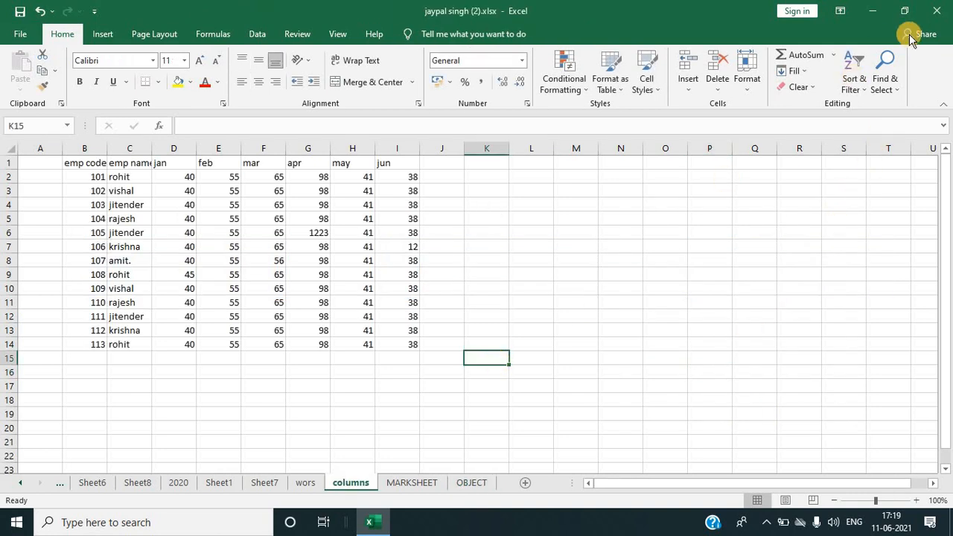
{"action": "left_click", "coordinate": [885, 78]}
{"action": "left_click", "coordinate": [871, 156]}
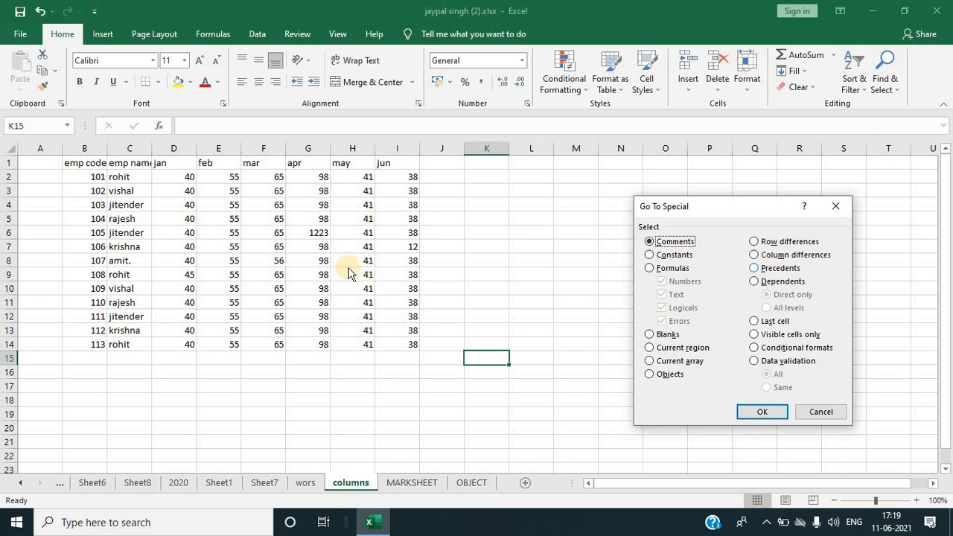
{"action": "left_click", "coordinate": [836, 206]}
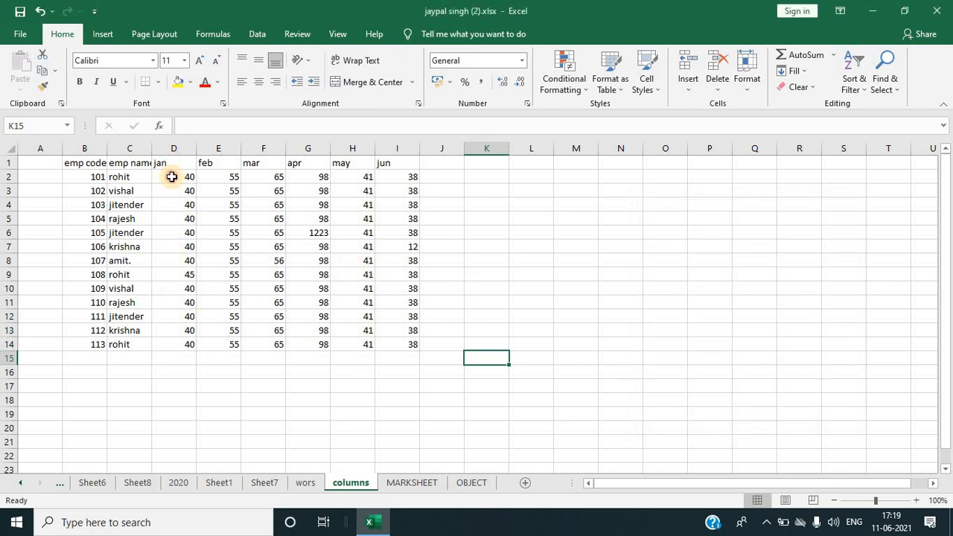
Step: Select the column differences within the range D2:I14 on the columns sheet with Go To Special
{"action": "left_click_drag", "start_coordinate": [171, 176], "coordinate": [164, 346]}
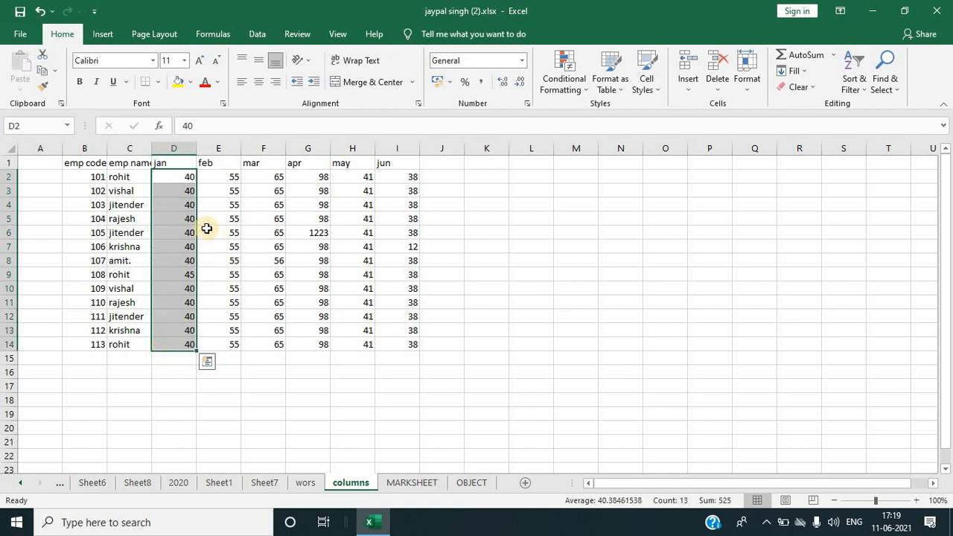
{"action": "left_click", "coordinate": [178, 275]}
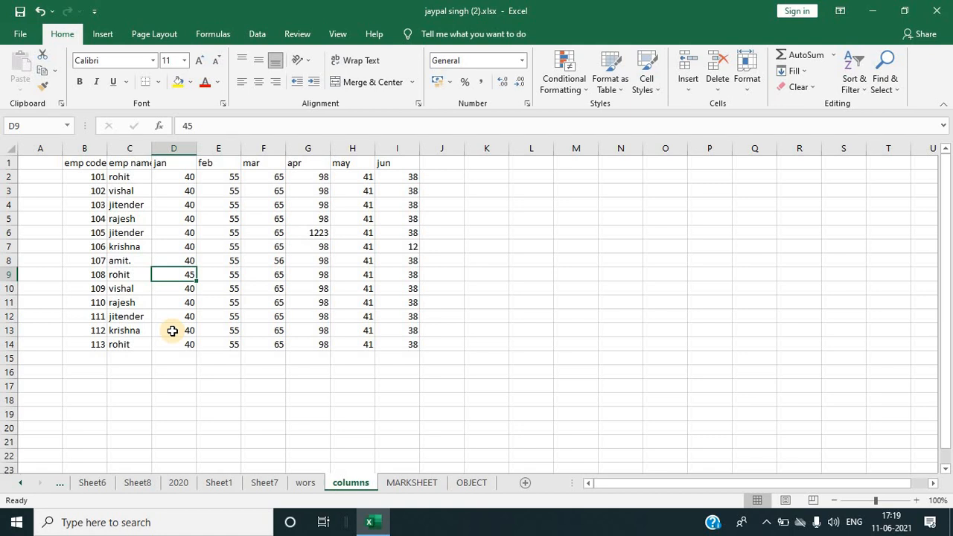
{"action": "left_click_drag", "start_coordinate": [186, 181], "coordinate": [395, 350]}
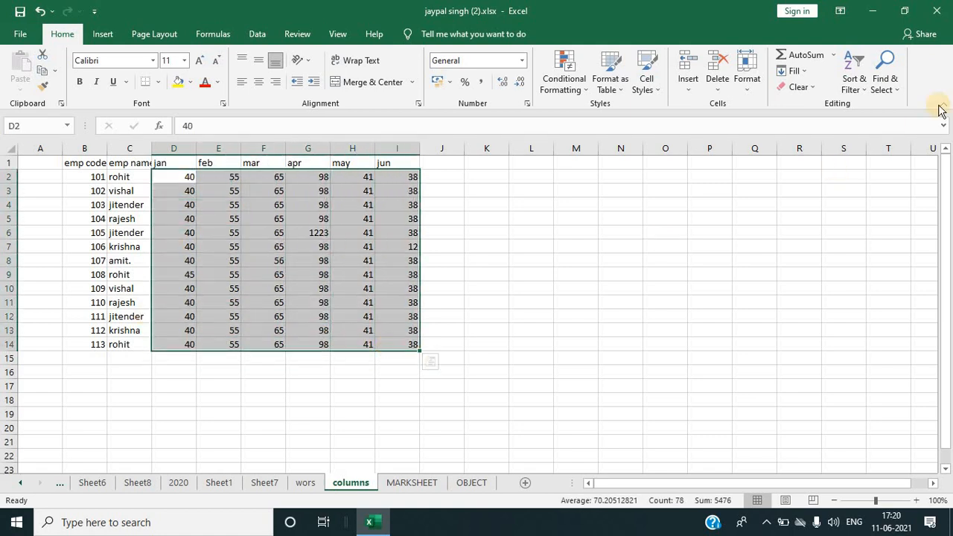
{"action": "left_click", "coordinate": [903, 88]}
{"action": "left_click", "coordinate": [876, 152]}
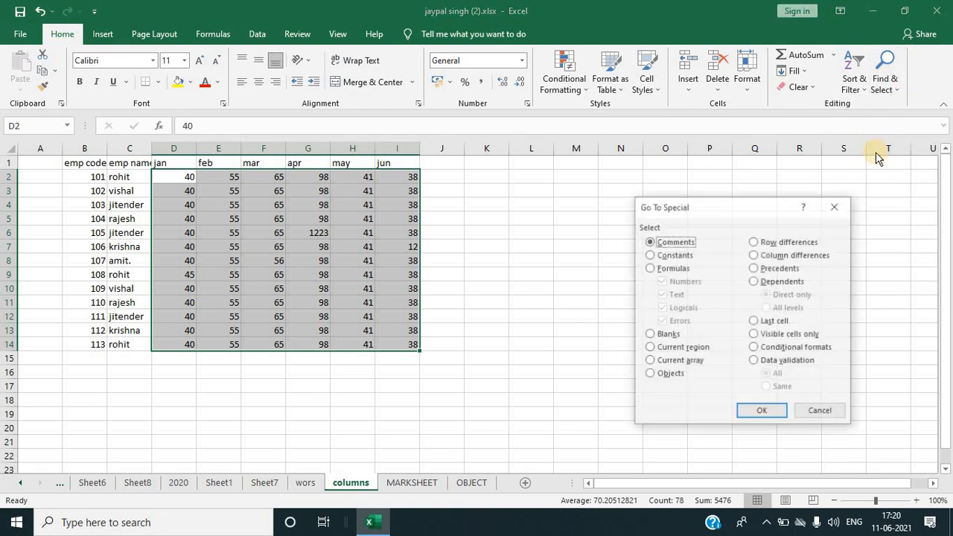
{"action": "left_click", "coordinate": [767, 255]}
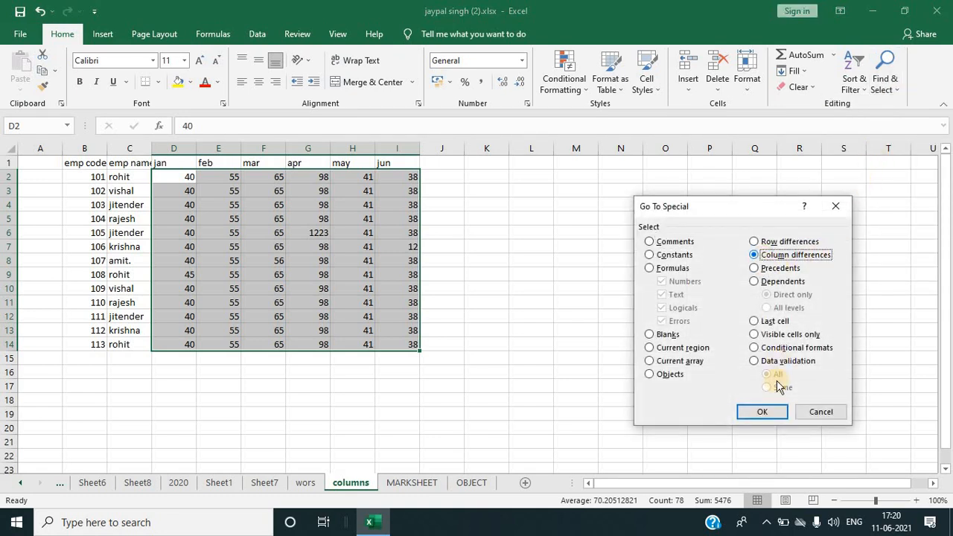
{"action": "left_click", "coordinate": [762, 412]}
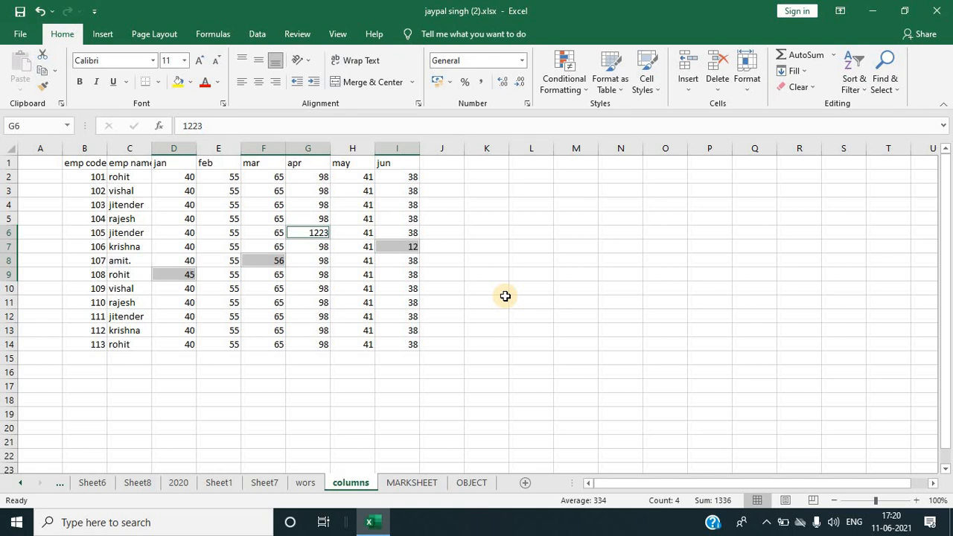
{"action": "left_click", "coordinate": [505, 298]}
Step: Select the row differences within the range C2:N14 on the wors sheet with Go To Special
{"action": "left_click", "coordinate": [306, 482]}
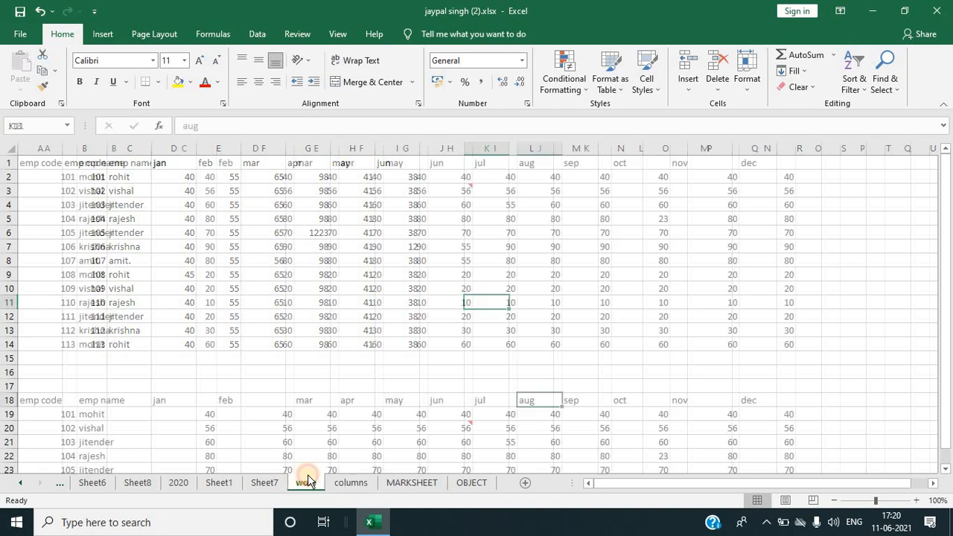
{"action": "left_click_drag", "start_coordinate": [202, 181], "coordinate": [766, 341]}
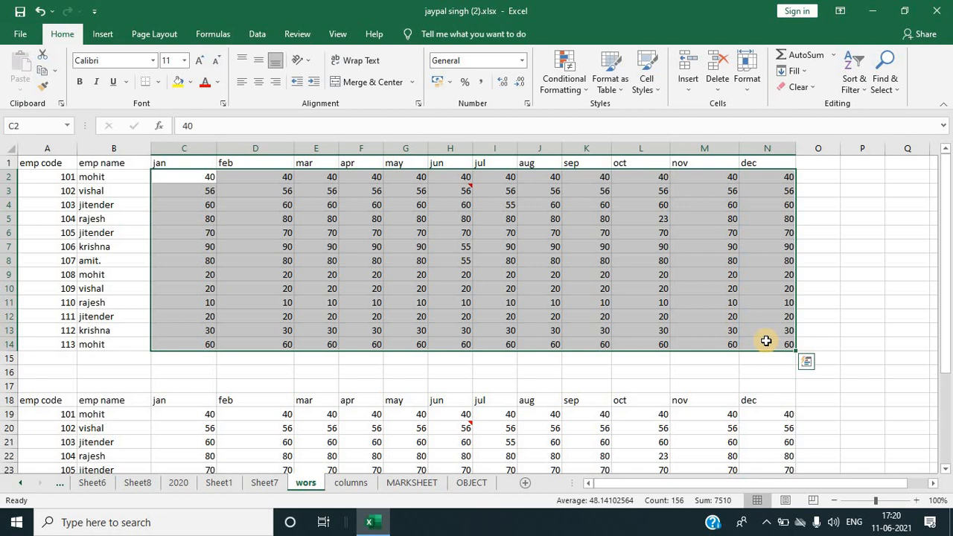
{"action": "left_click", "coordinate": [885, 82]}
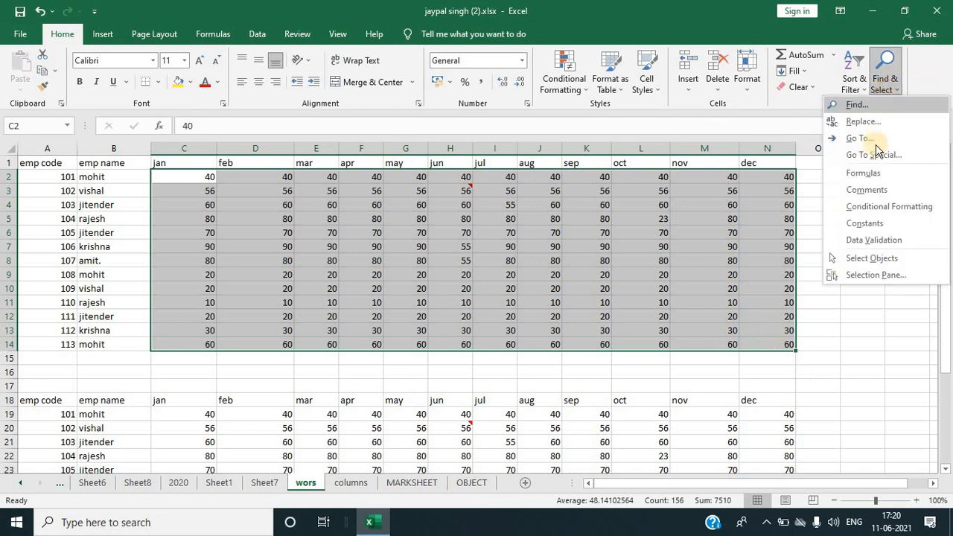
{"action": "left_click", "coordinate": [876, 155]}
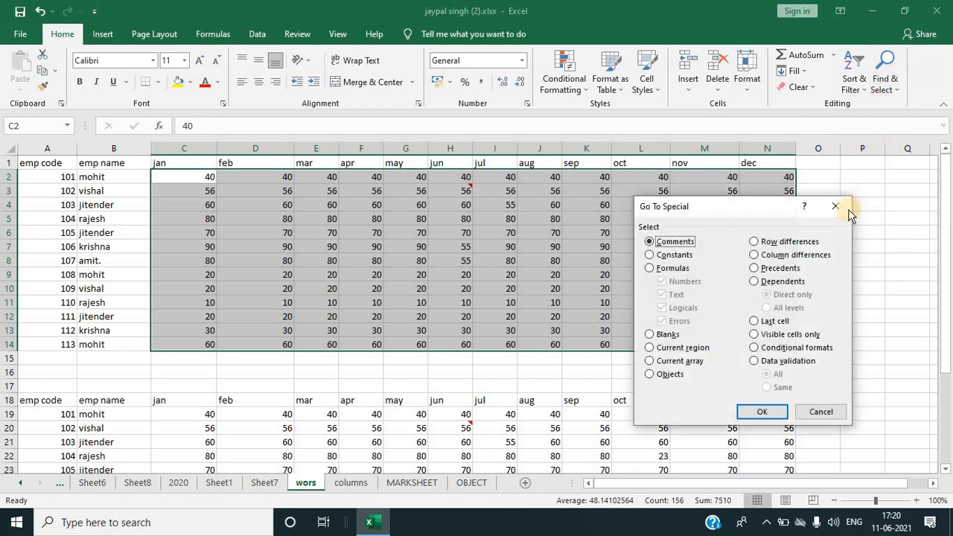
{"action": "left_click", "coordinate": [756, 242]}
{"action": "left_click", "coordinate": [756, 412]}
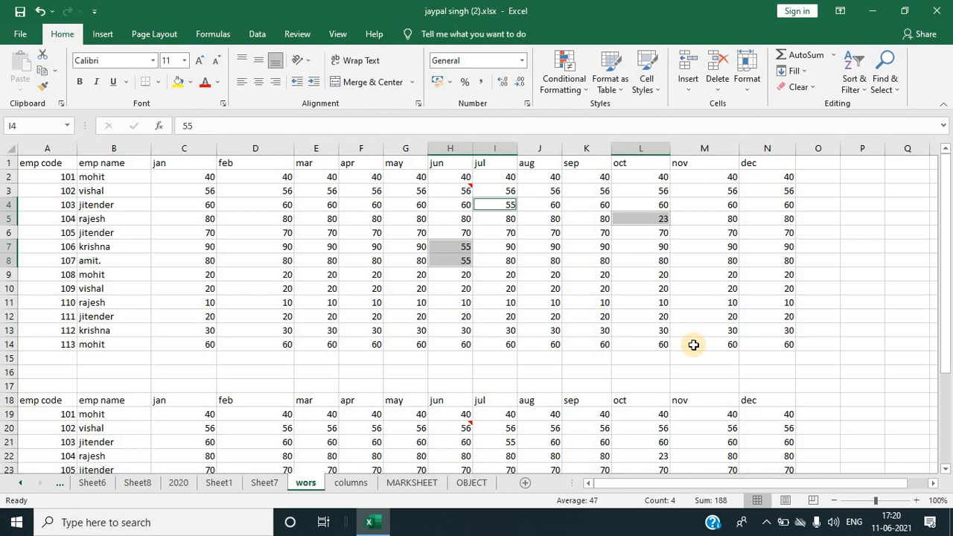
Step: Select the empty cell J35 below the lower table on the wors sheet
{"action": "left_click", "coordinate": [687, 354]}
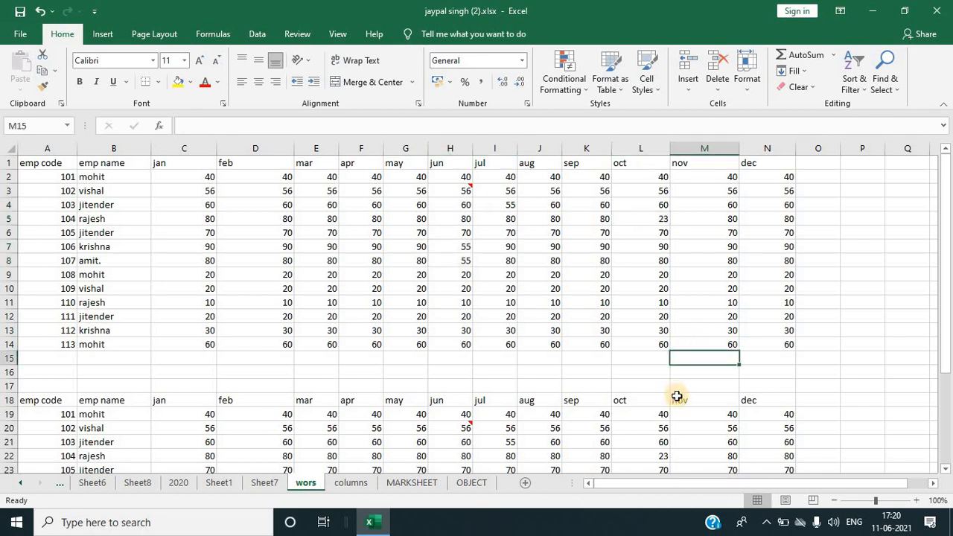
{"action": "scroll", "coordinate": [677, 396], "scroll_direction": "down", "scroll_amount": 5}
{"action": "left_click", "coordinate": [549, 424]}
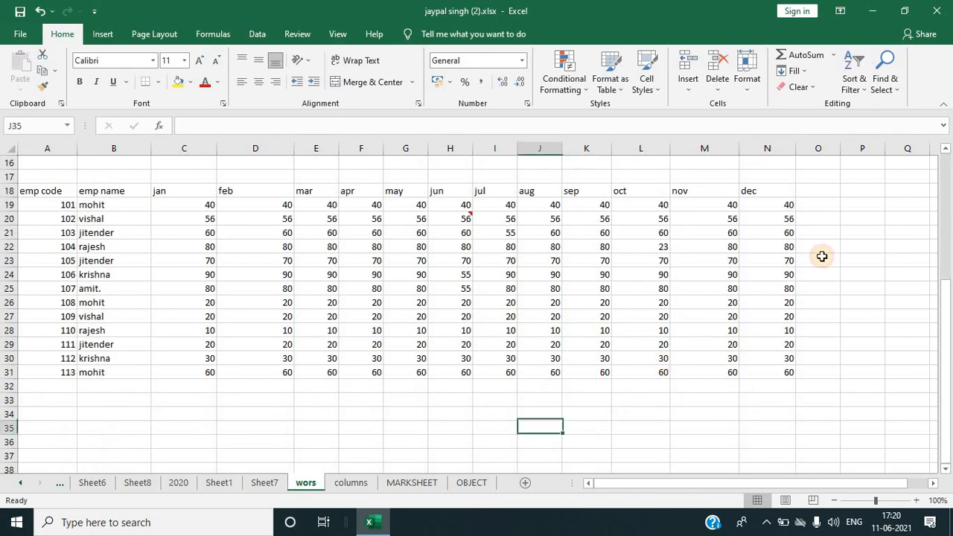
{"action": "left_click", "coordinate": [884, 82]}
{"action": "left_click", "coordinate": [857, 154]}
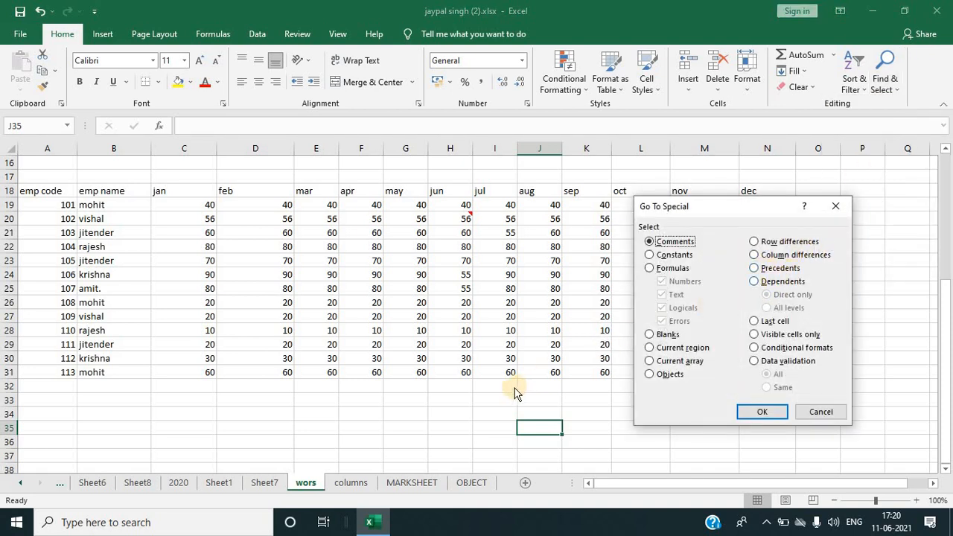
{"action": "left_click", "coordinate": [822, 412]}
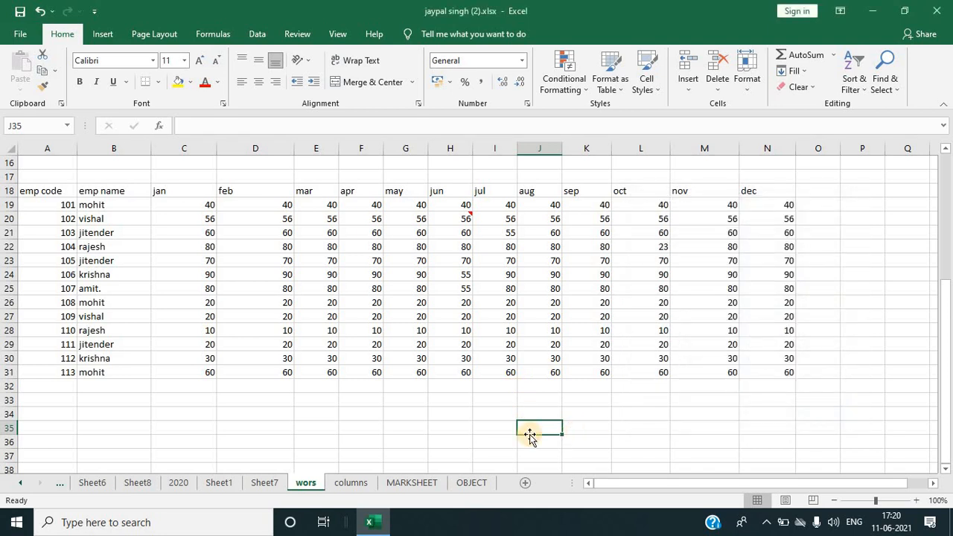
Step: Enter the formula =J30+L31+H27 in cell J35 to add three cells of the lower table
{"action": "type", "text": "="}
{"action": "key", "text": "Up"}
{"action": "key", "text": "Up"}
{"action": "key", "text": "Up"}
{"action": "key", "text": "Up"}
{"action": "key", "text": "Up"}
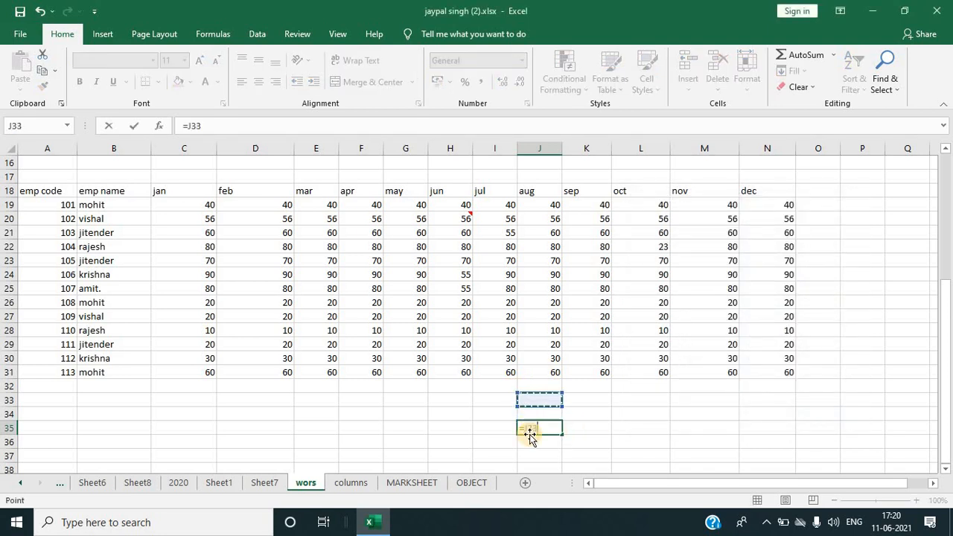
{"action": "type", "text": "+"}
{"action": "key", "text": "Up"}
{"action": "key", "text": "Up"}
{"action": "key", "text": "Up"}
{"action": "key", "text": "Right"}
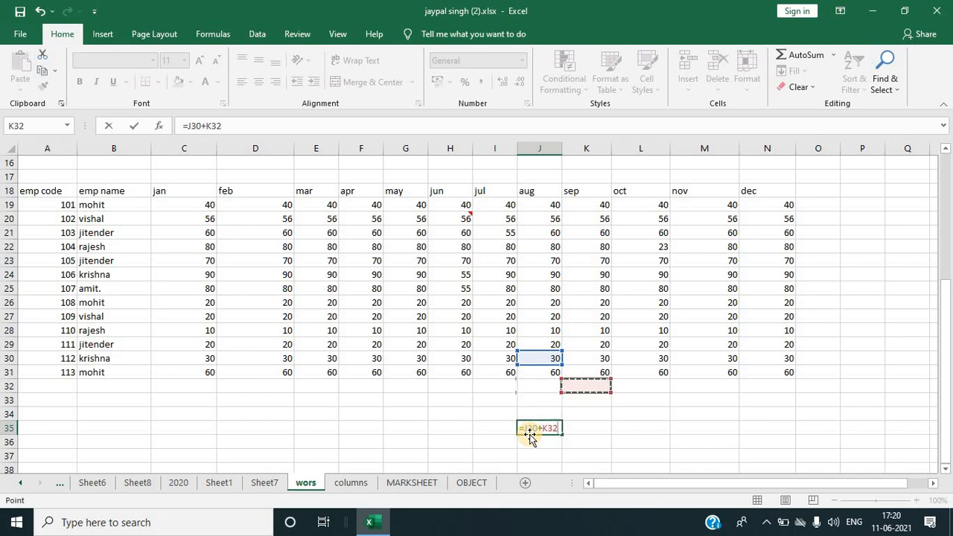
{"action": "key", "text": "Right"}
{"action": "key", "text": "Up"}
{"action": "type", "text": "+"}
{"action": "key", "text": "Up"}
{"action": "key", "text": "Up"}
{"action": "key", "text": "Up"}
{"action": "key", "text": "Up"}
{"action": "key", "text": "Up"}
{"action": "key", "text": "Up"}
{"action": "key", "text": "Up"}
{"action": "key", "text": "Up"}
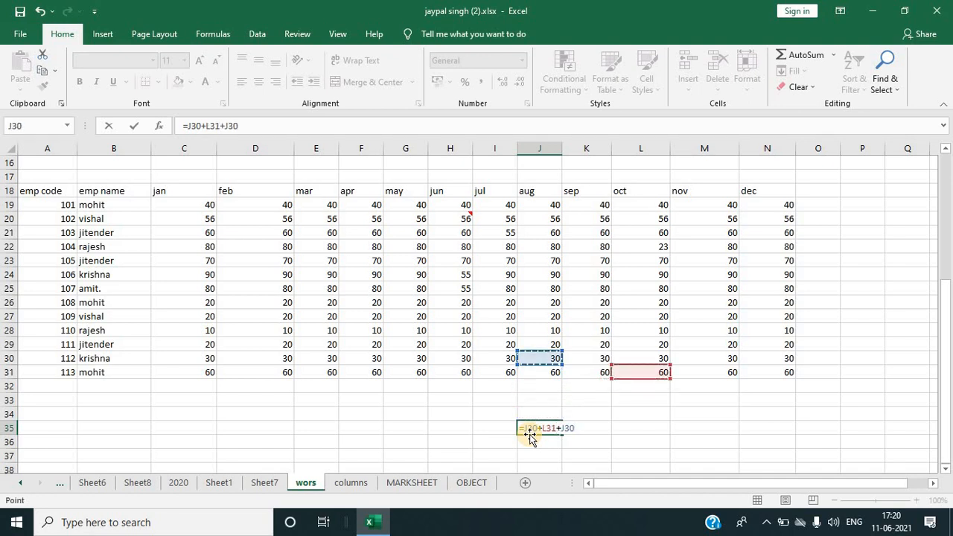
{"action": "key", "text": "Left"}
{"action": "key", "text": "Left"}
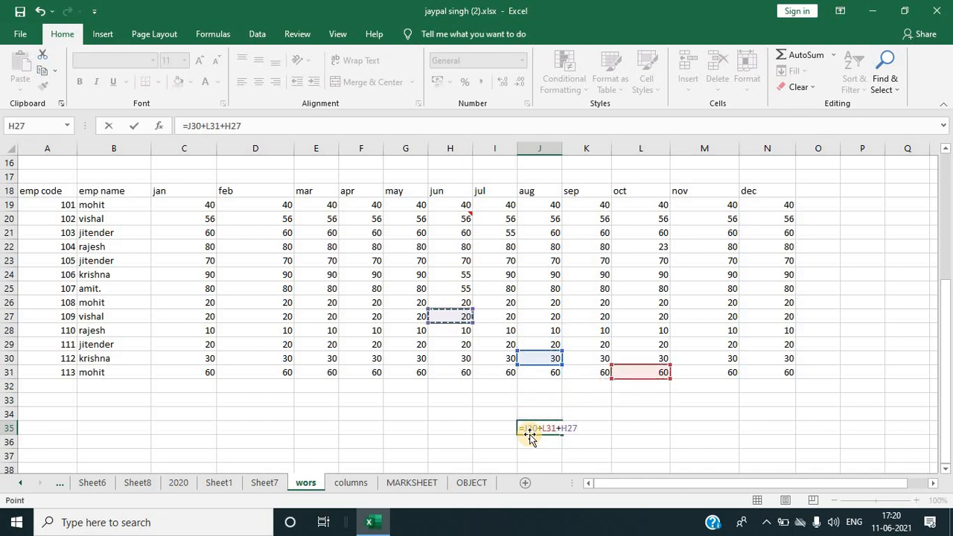
{"action": "key", "text": "Return"}
Step: Select the direct precedents of the formula in cell J35 with Go To Special
{"action": "scroll", "coordinate": [529, 436], "scroll_direction": "down", "scroll_amount": 1}
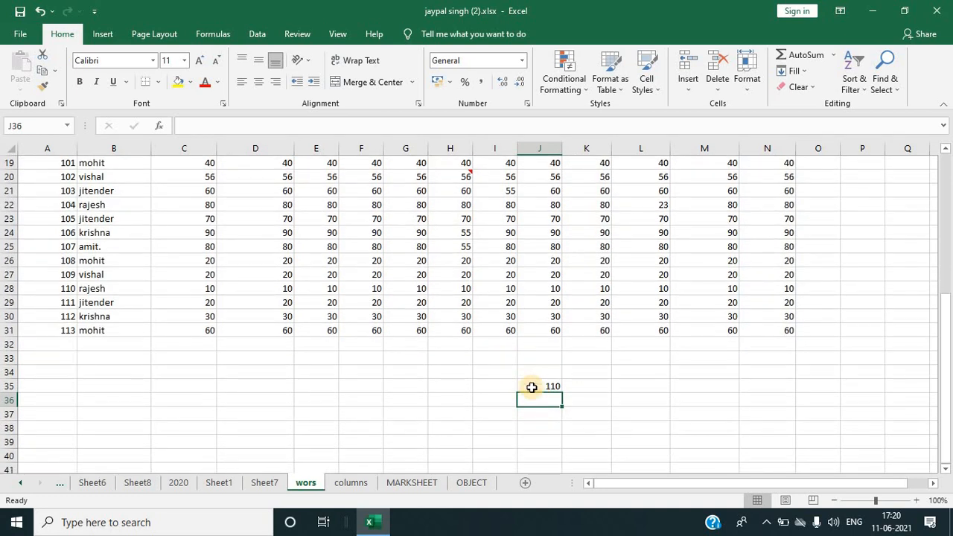
{"action": "left_click", "coordinate": [532, 386]}
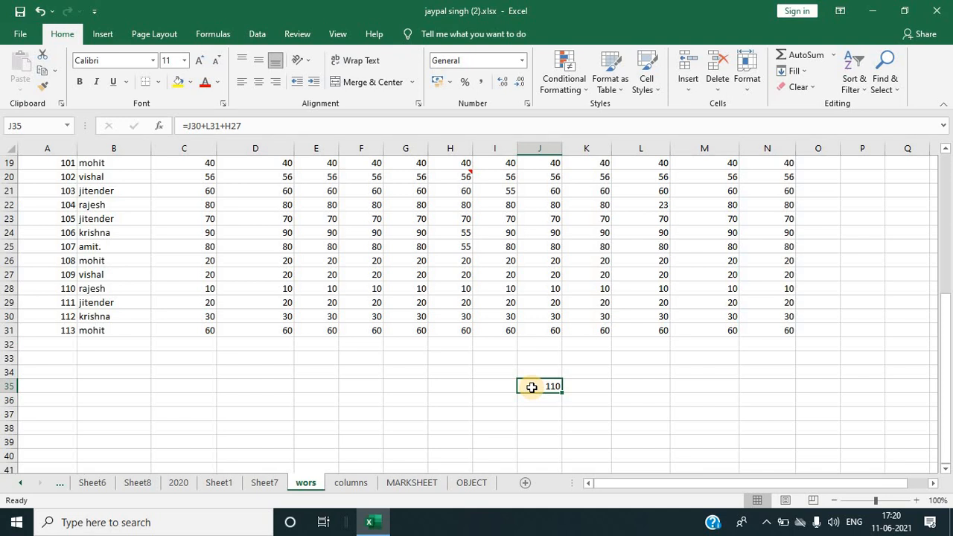
{"action": "left_click", "coordinate": [723, 402]}
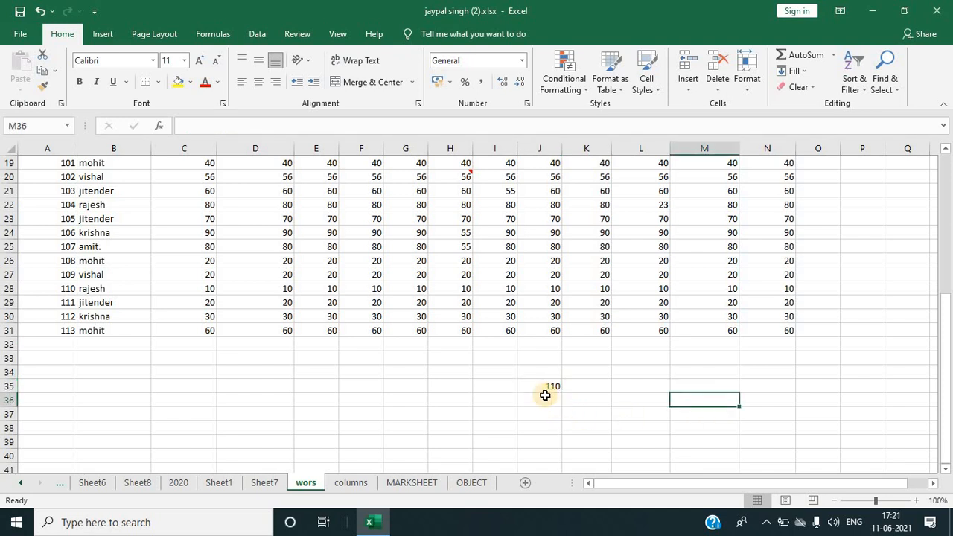
{"action": "left_click", "coordinate": [547, 385]}
{"action": "left_click", "coordinate": [884, 82]}
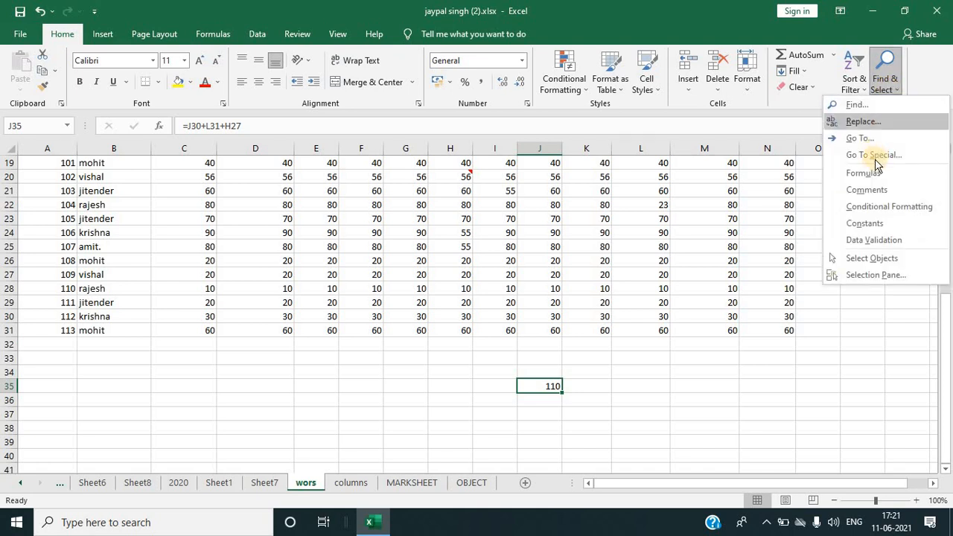
{"action": "left_click", "coordinate": [871, 156]}
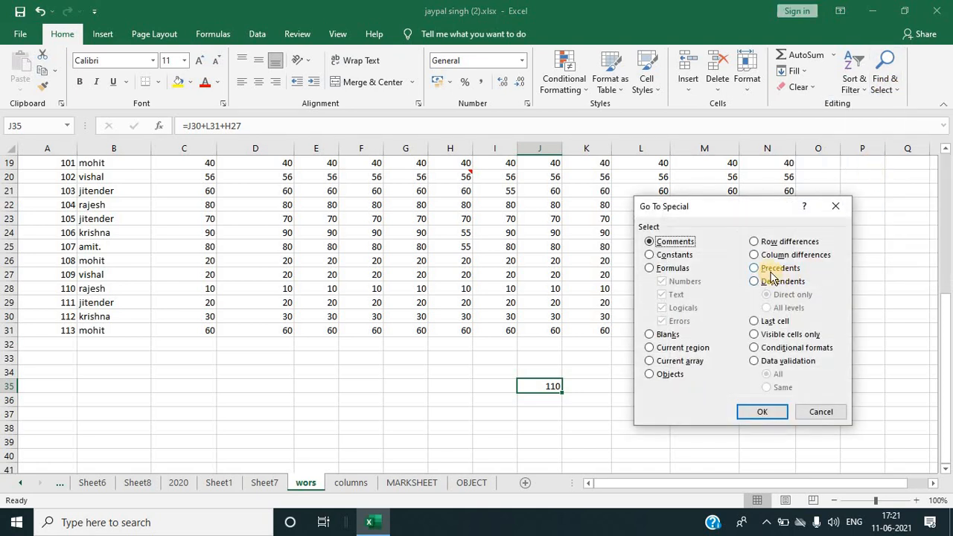
{"action": "left_click", "coordinate": [770, 271]}
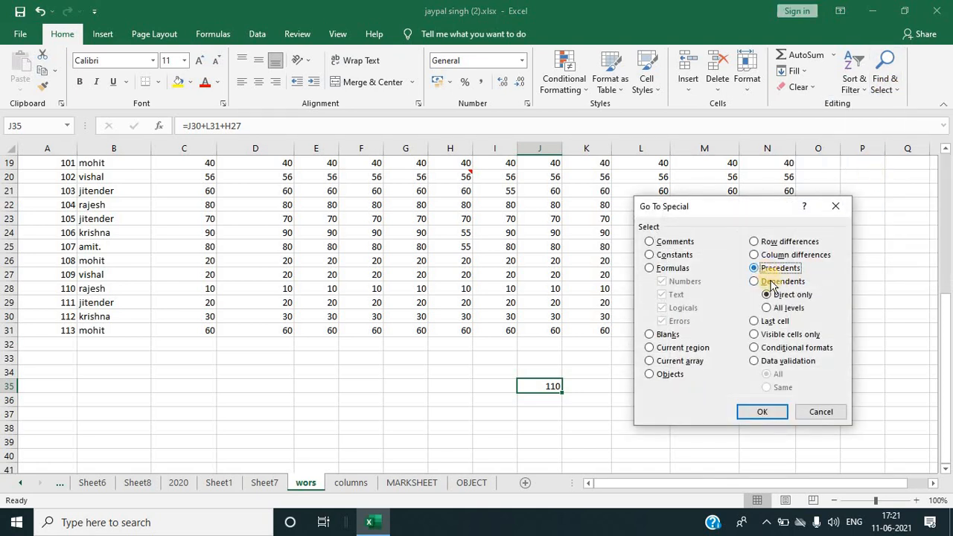
{"action": "left_click", "coordinate": [758, 414]}
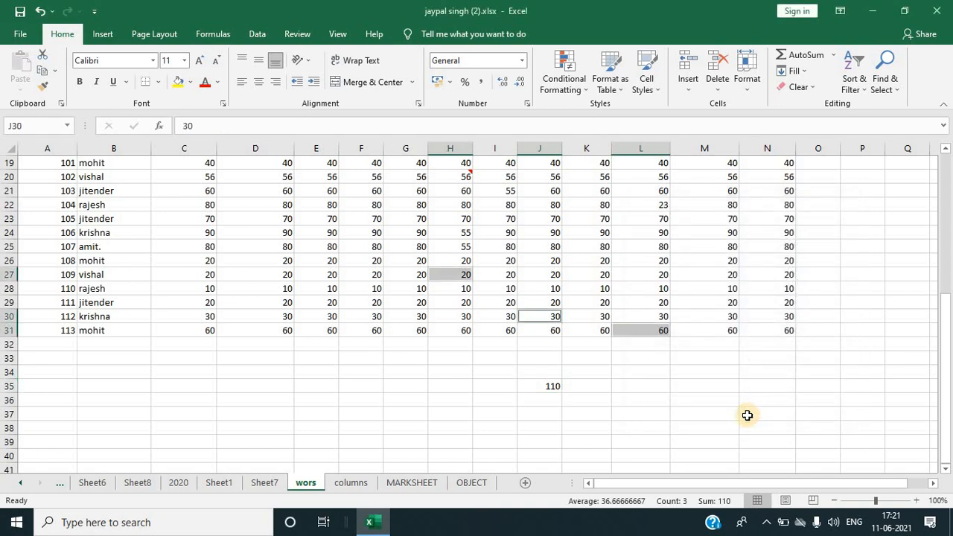
Step: Switch to the MARKSHEET sheet
{"action": "left_click", "coordinate": [406, 486]}
{"action": "left_click", "coordinate": [812, 350]}
{"action": "left_click", "coordinate": [879, 93]}
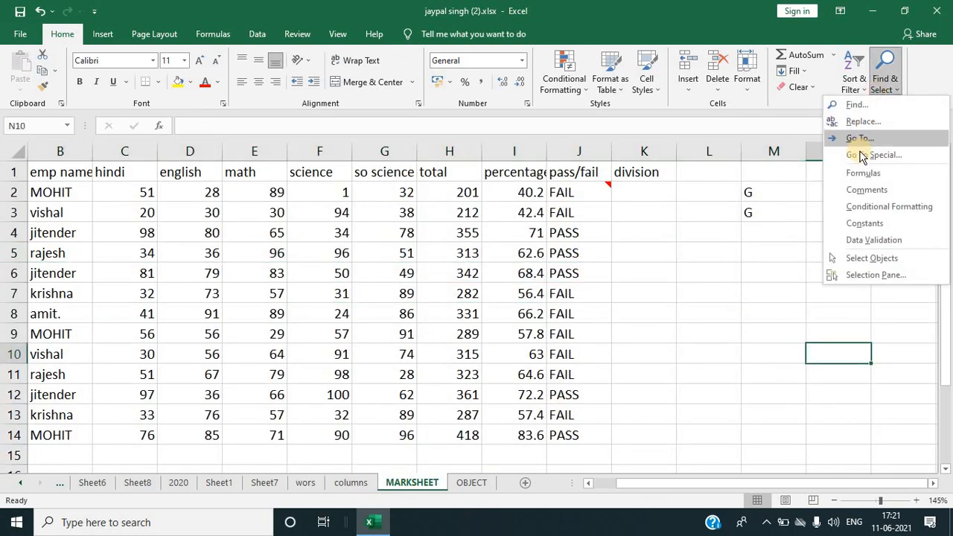
{"action": "left_click", "coordinate": [857, 152]}
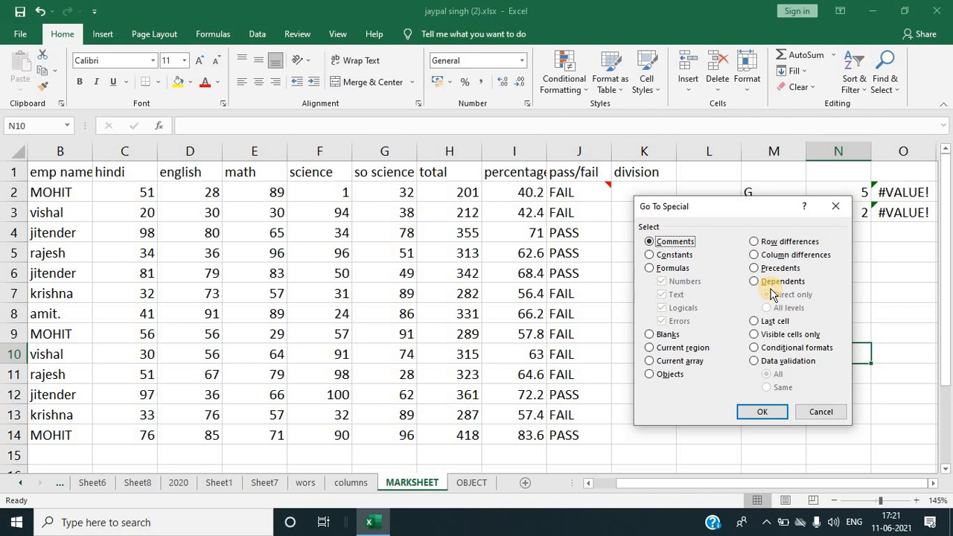
{"action": "left_click", "coordinate": [837, 207]}
{"action": "left_click", "coordinate": [150, 194]}
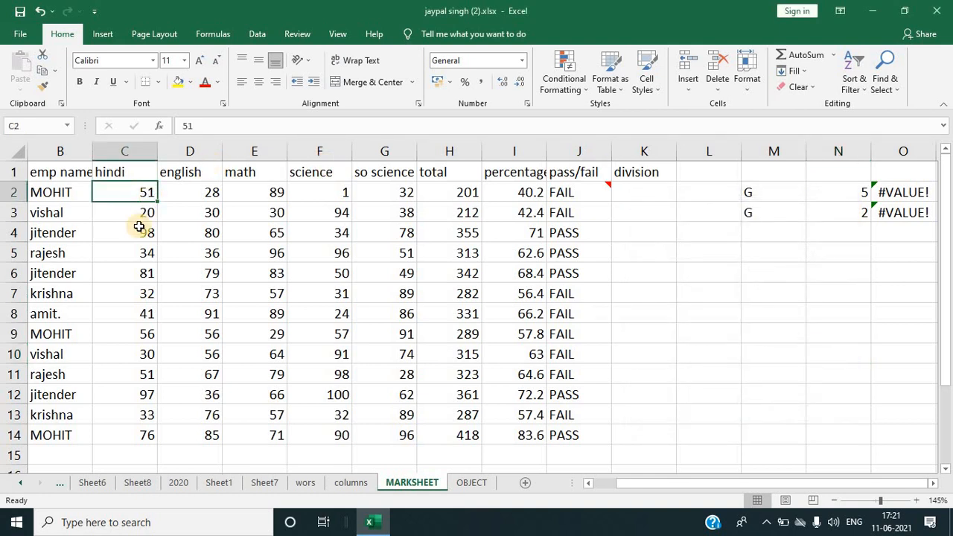
{"action": "left_click", "coordinate": [139, 231]}
{"action": "left_click", "coordinate": [139, 270]}
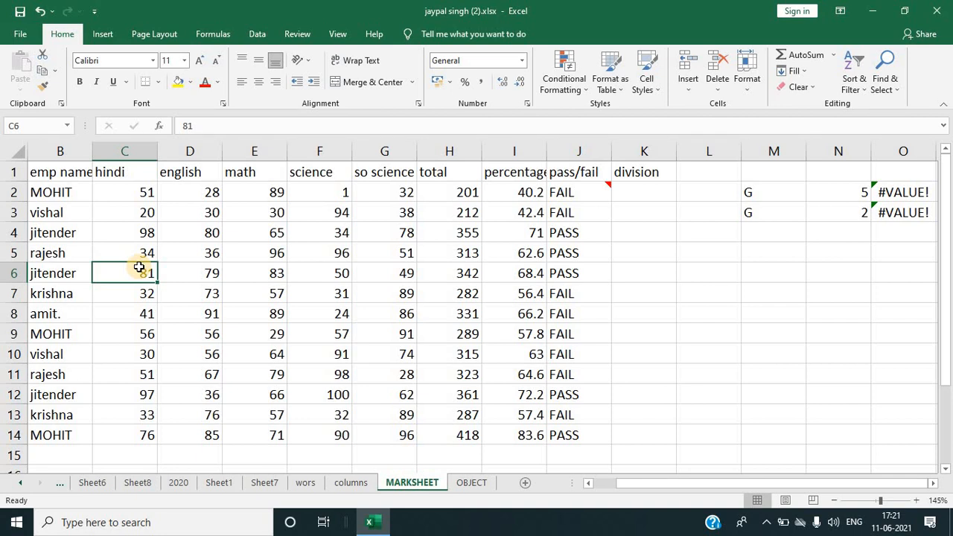
{"action": "left_click_drag", "start_coordinate": [132, 192], "coordinate": [469, 419]}
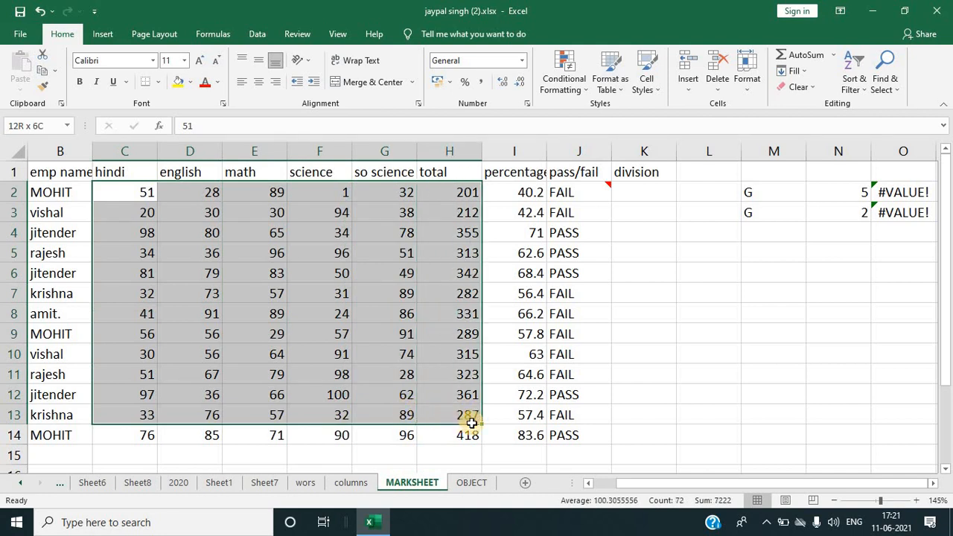
{"action": "left_click", "coordinate": [488, 298]}
Step: Select the direct dependents of cell C2 on the MARKSHEET sheet with Go To Special
{"action": "left_click", "coordinate": [116, 191]}
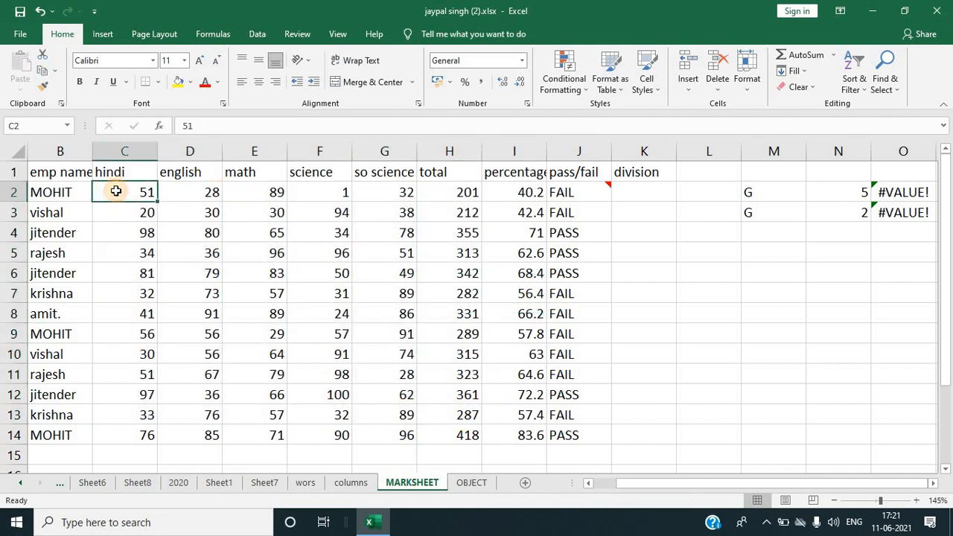
{"action": "left_click", "coordinate": [885, 82]}
{"action": "left_click", "coordinate": [869, 154]}
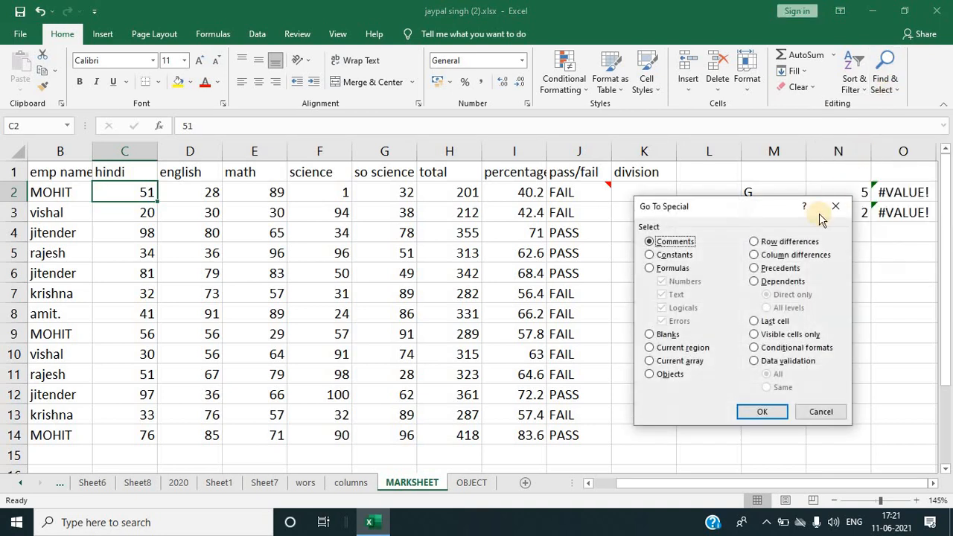
{"action": "left_click", "coordinate": [755, 281]}
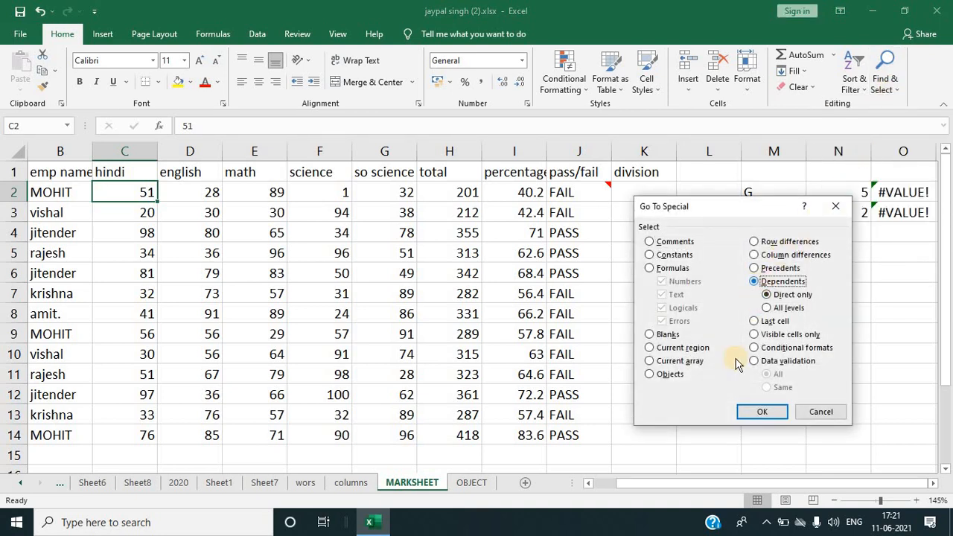
{"action": "left_click", "coordinate": [755, 412]}
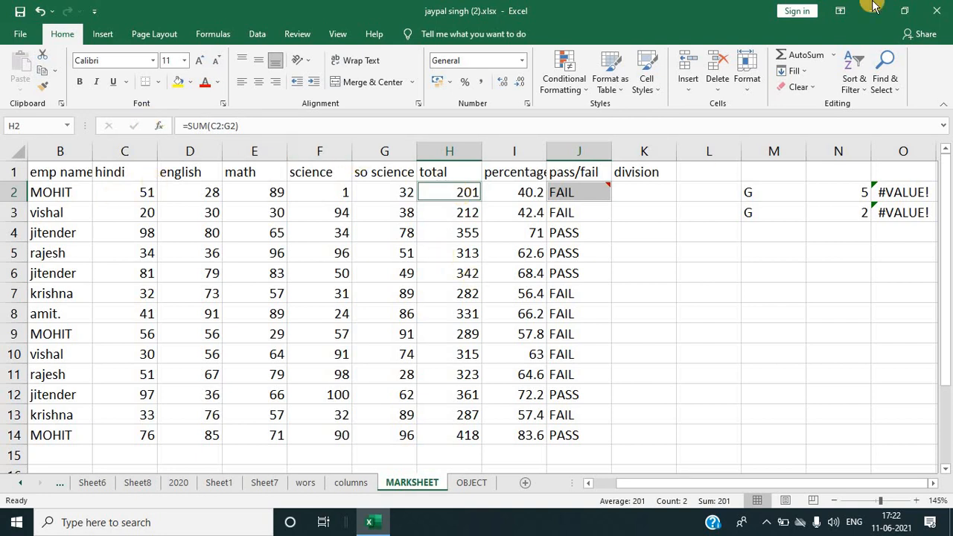
{"action": "left_click", "coordinate": [899, 83]}
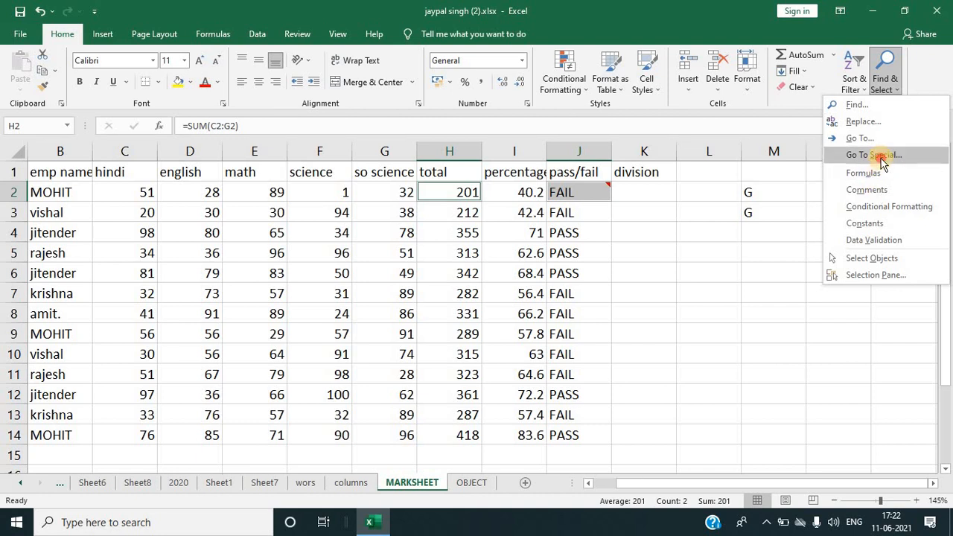
{"action": "left_click", "coordinate": [876, 155]}
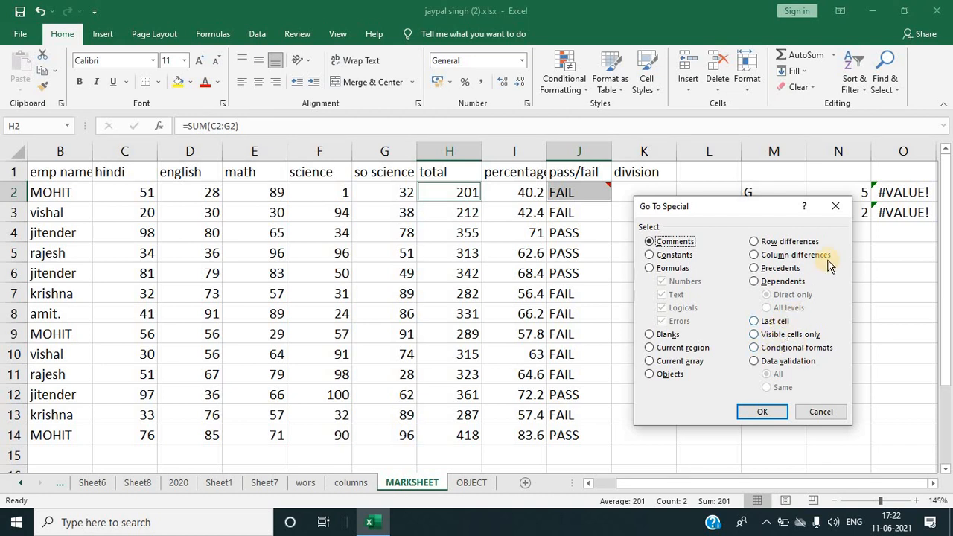
{"action": "left_click", "coordinate": [836, 206]}
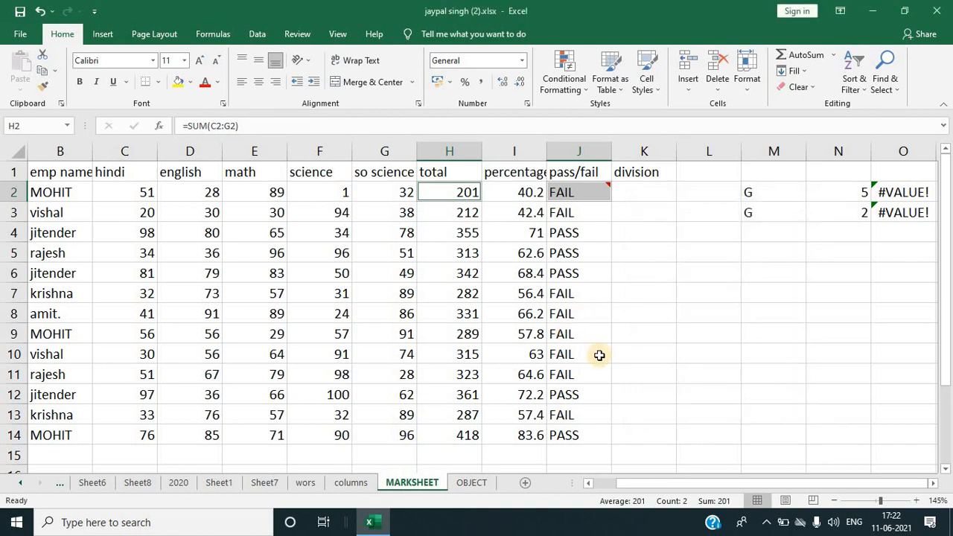
{"action": "left_click", "coordinate": [598, 392]}
{"action": "scroll", "coordinate": [614, 406], "scroll_direction": "down", "scroll_amount": 5}
{"action": "scroll", "coordinate": [614, 406], "scroll_direction": "down", "scroll_amount": 4}
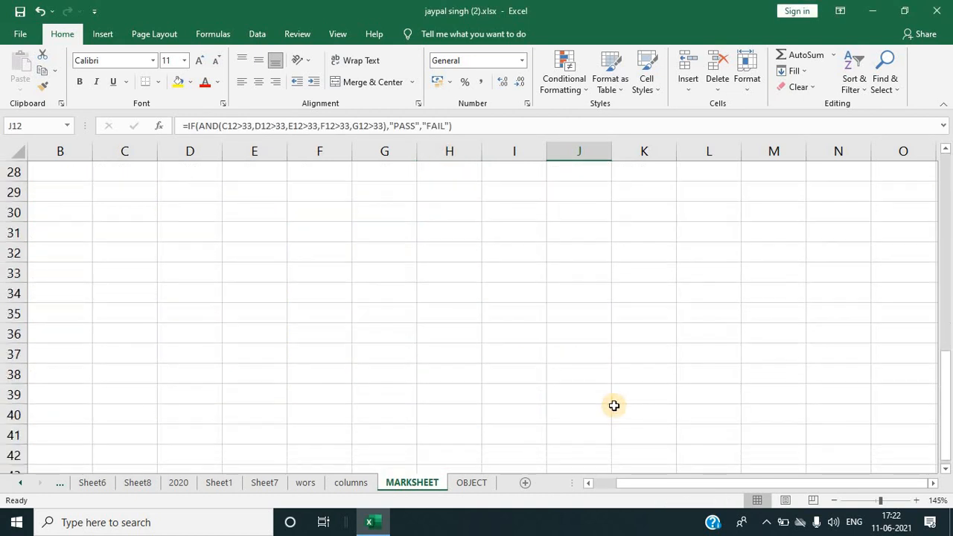
{"action": "scroll", "coordinate": [617, 390], "scroll_direction": "up", "scroll_amount": 9}
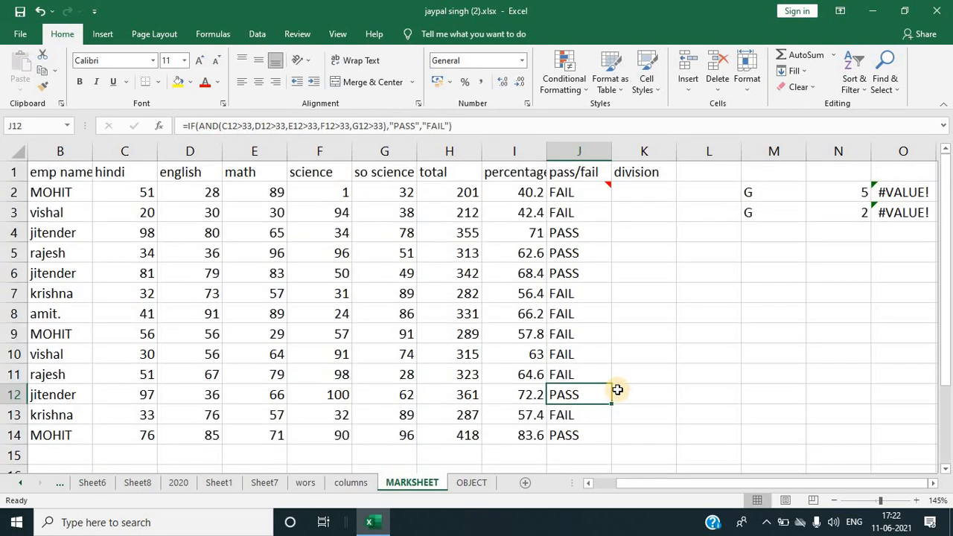
{"action": "left_click", "coordinate": [293, 225]}
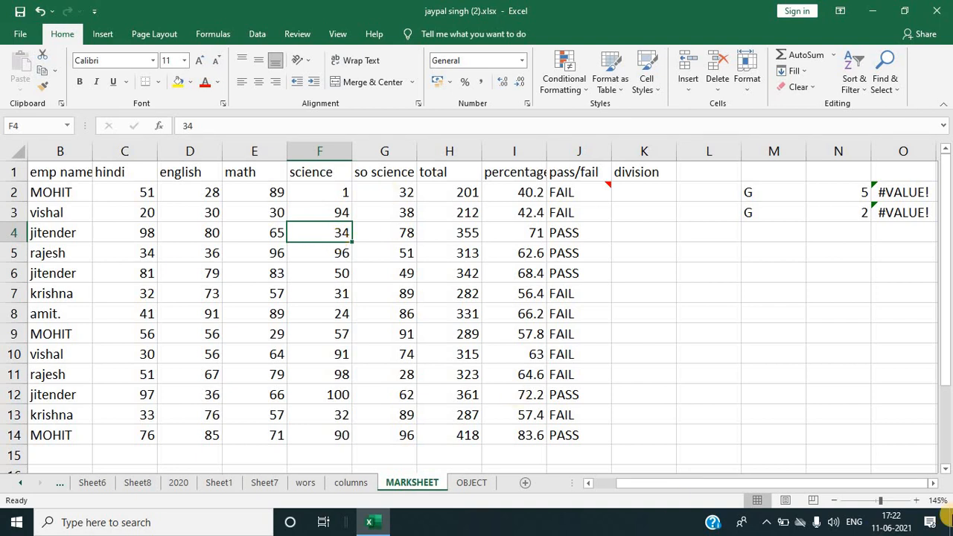
{"action": "left_click", "coordinate": [903, 450]}
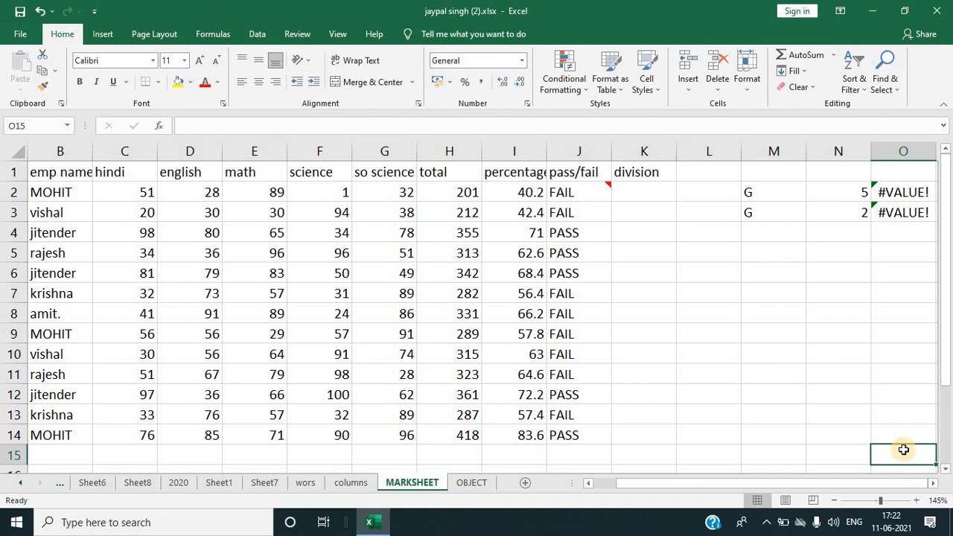
{"action": "left_click", "coordinate": [912, 427]}
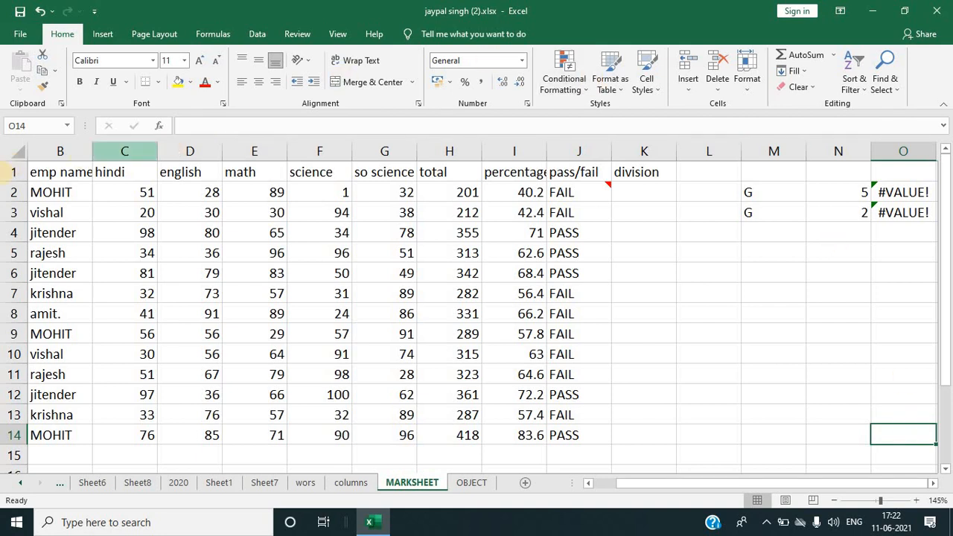
Step: Jump from cell B1 to the last used cell of the MARKSHEET sheet with Go To Special
{"action": "left_click", "coordinate": [45, 174]}
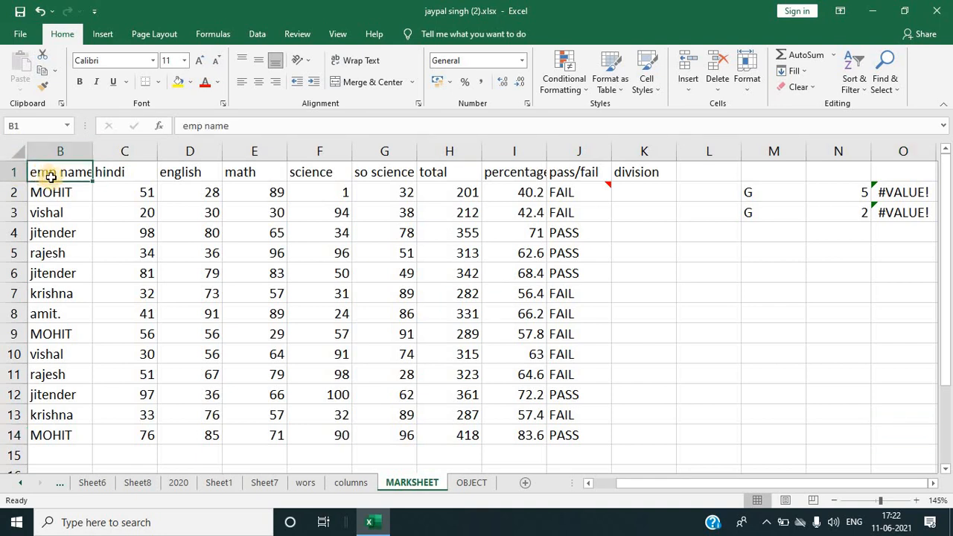
{"action": "left_click", "coordinate": [884, 81]}
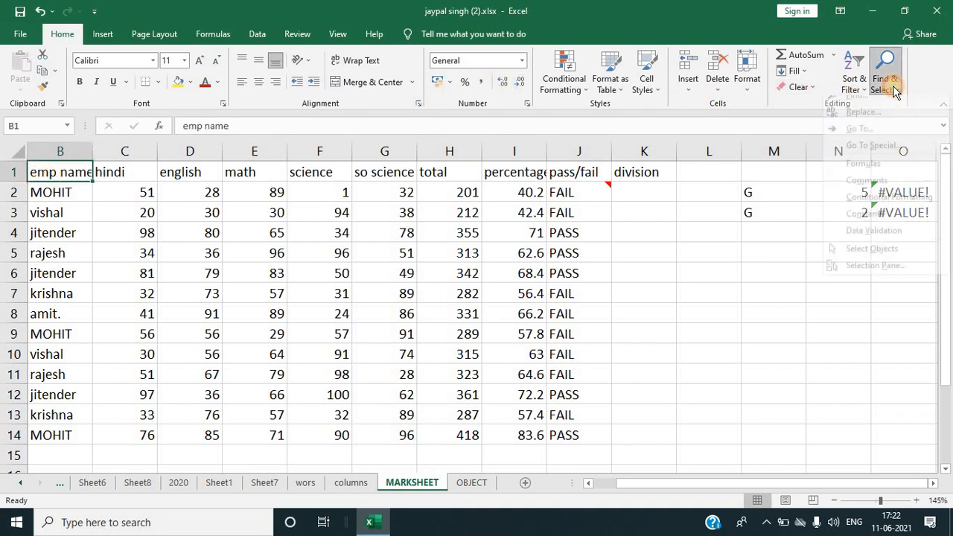
{"action": "left_click", "coordinate": [864, 156]}
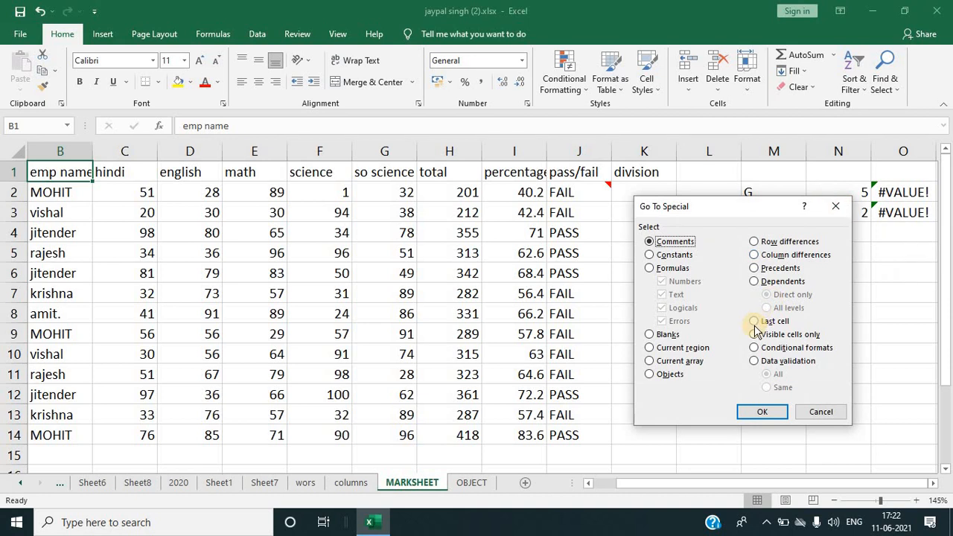
{"action": "left_click", "coordinate": [758, 321]}
{"action": "left_click", "coordinate": [756, 413]}
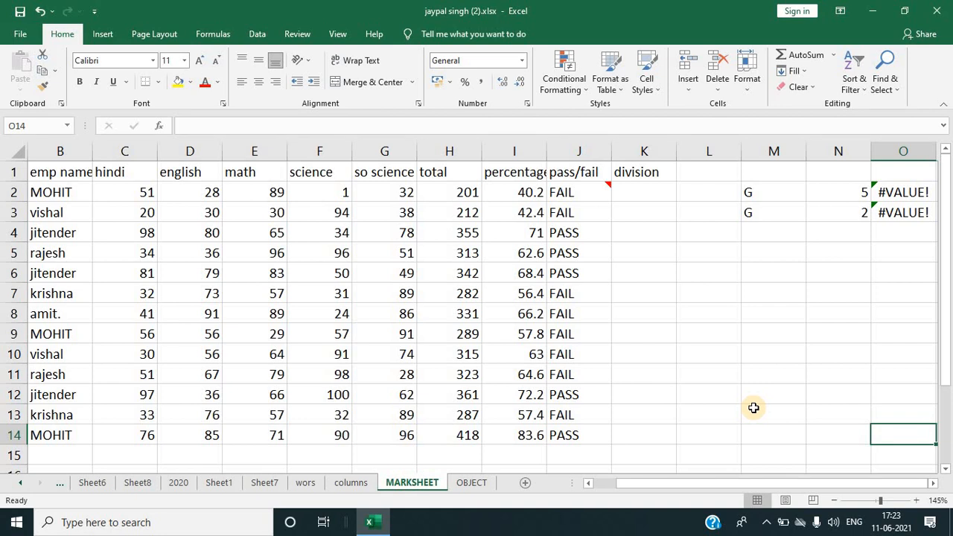
{"action": "left_click", "coordinate": [782, 394]}
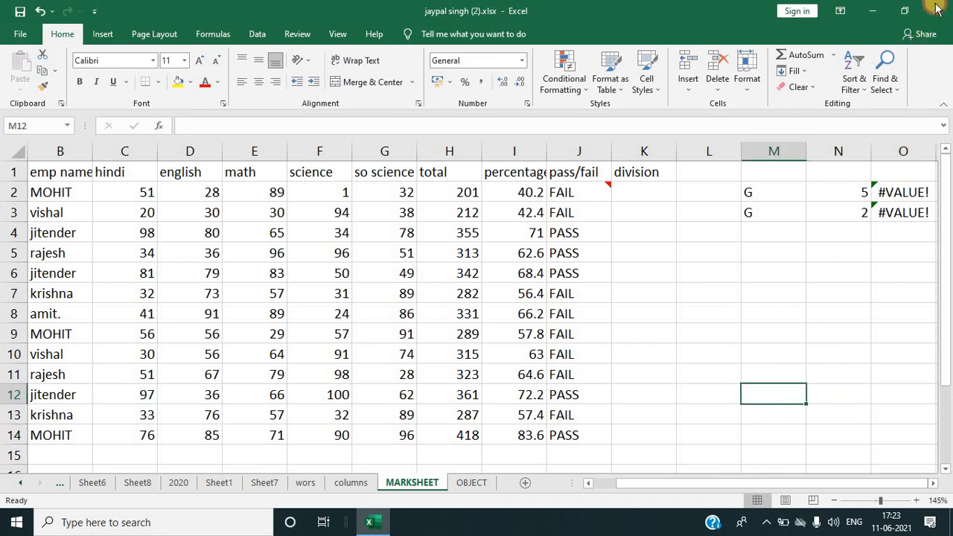
{"action": "left_click", "coordinate": [887, 76]}
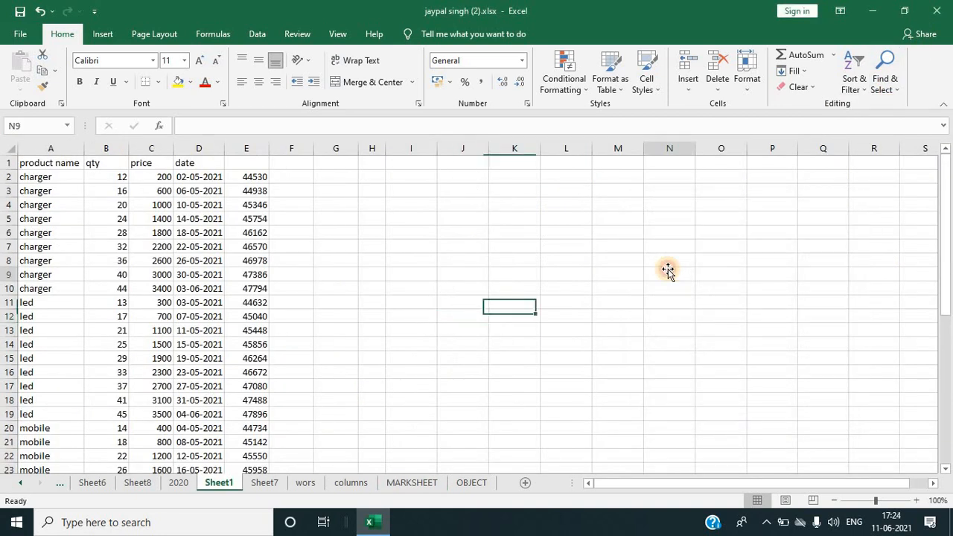
{"action": "left_click", "coordinate": [666, 268]}
{"action": "left_click", "coordinate": [886, 93]}
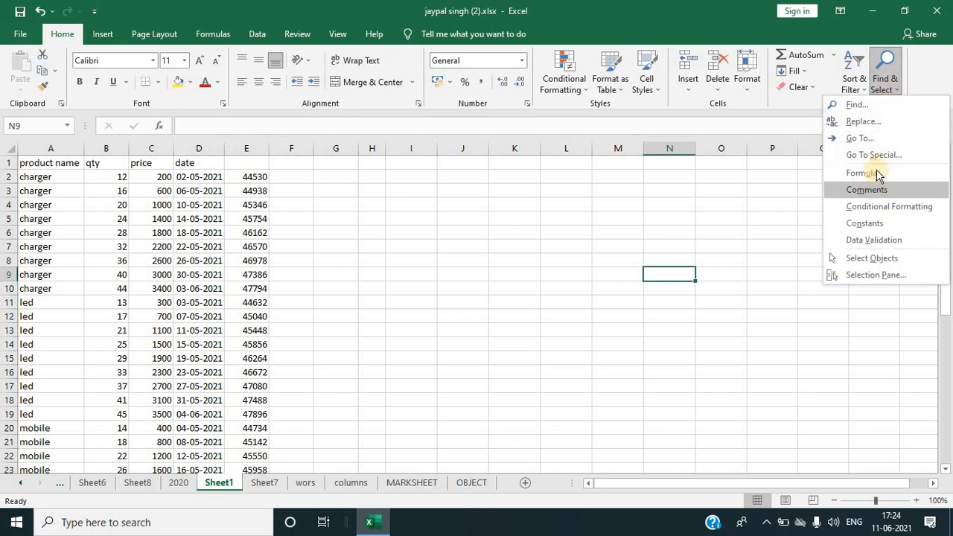
{"action": "left_click", "coordinate": [873, 155]}
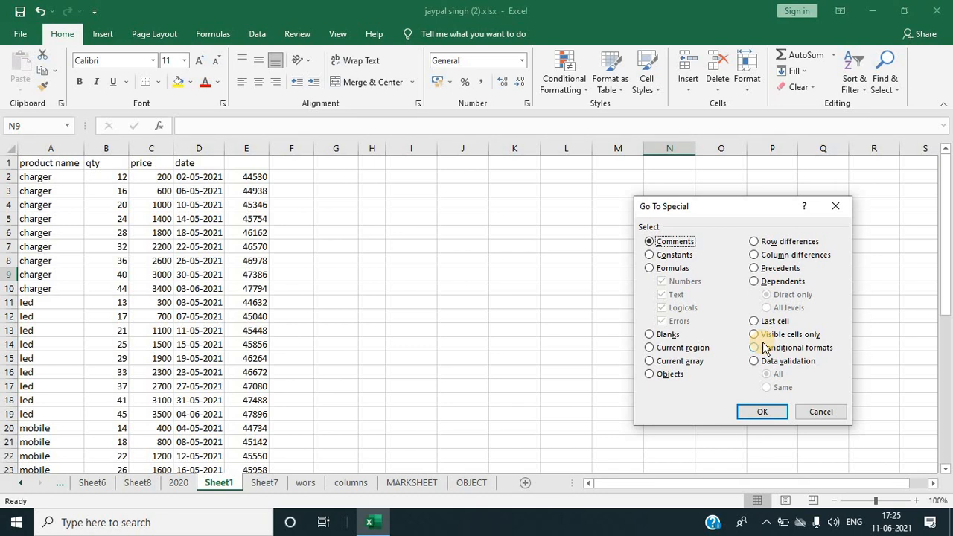
{"action": "left_click", "coordinate": [836, 208]}
Step: Add Sum subtotals to the Sheet1 product table at each change in product name, for product name, qty, price and date
{"action": "left_click", "coordinate": [46, 162]}
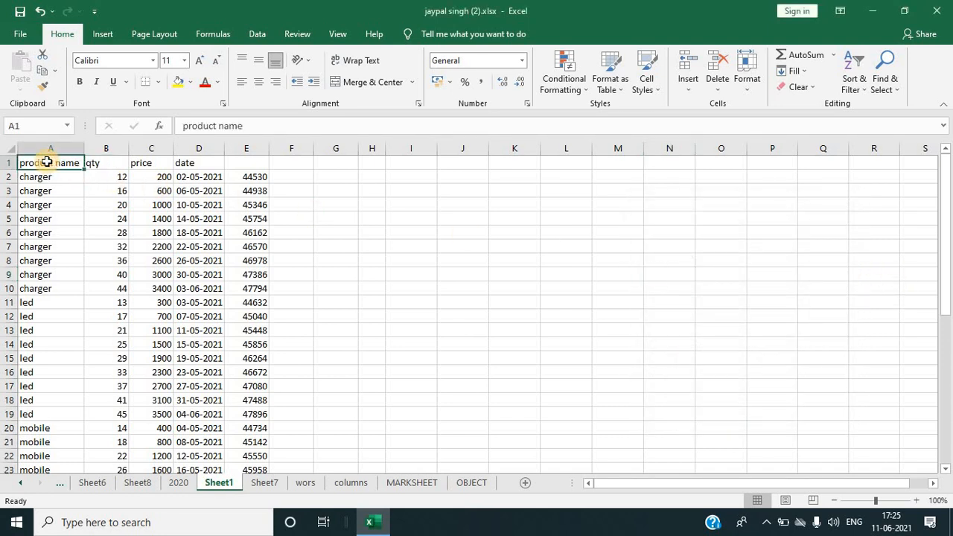
{"action": "key", "text": "ctrl+shift+Right"}
{"action": "key", "text": "ctrl+shift+Down"}
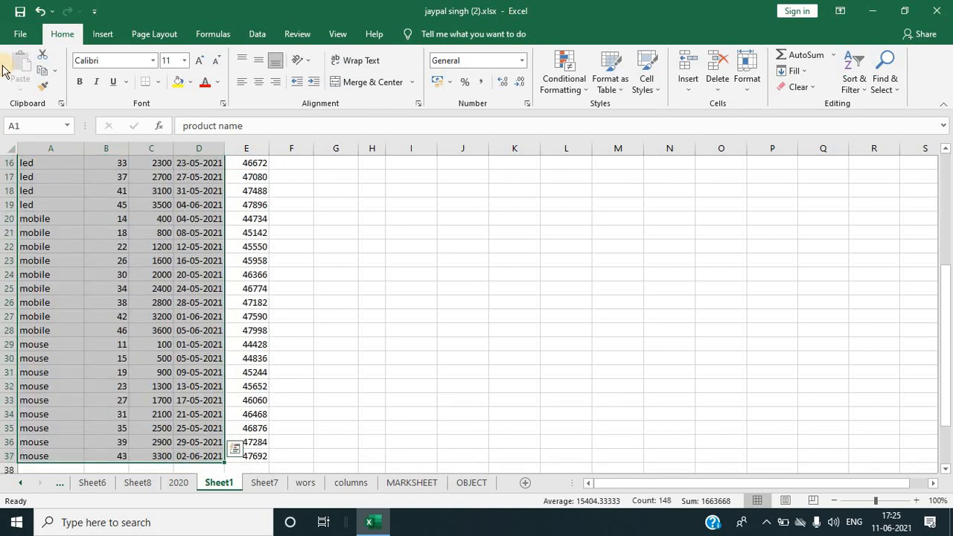
{"action": "left_click", "coordinate": [246, 38]}
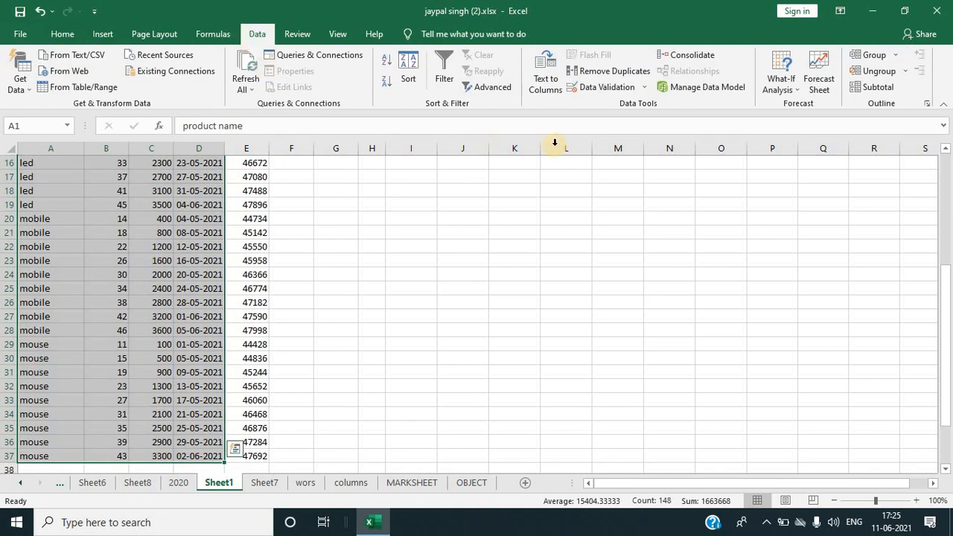
{"action": "left_click", "coordinate": [872, 86]}
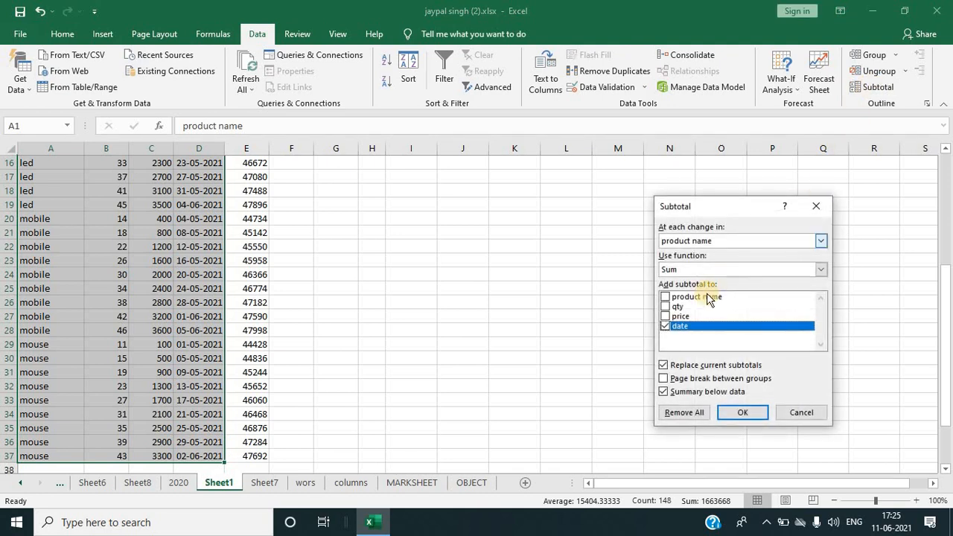
{"action": "left_click", "coordinate": [665, 297]}
{"action": "left_click", "coordinate": [666, 306]}
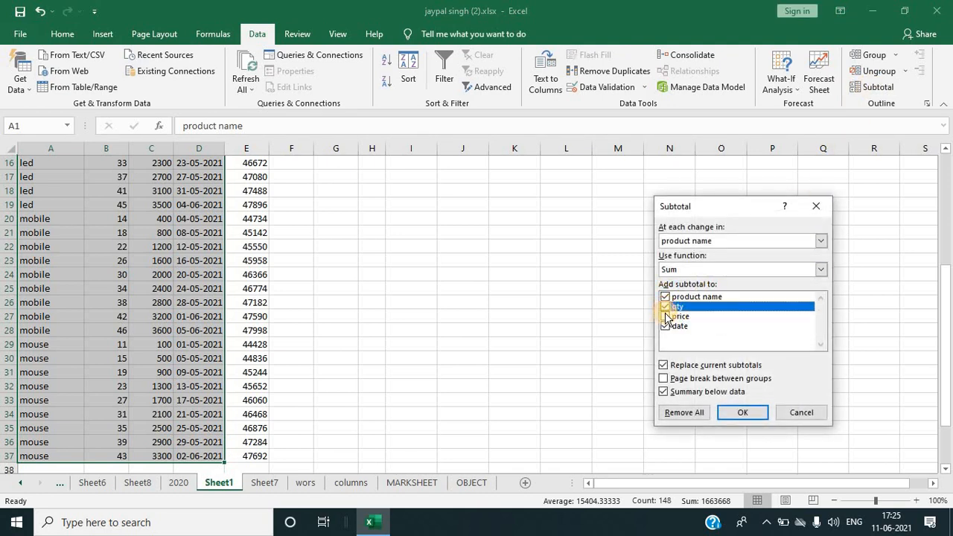
{"action": "left_click", "coordinate": [665, 316]}
{"action": "left_click", "coordinate": [737, 414]}
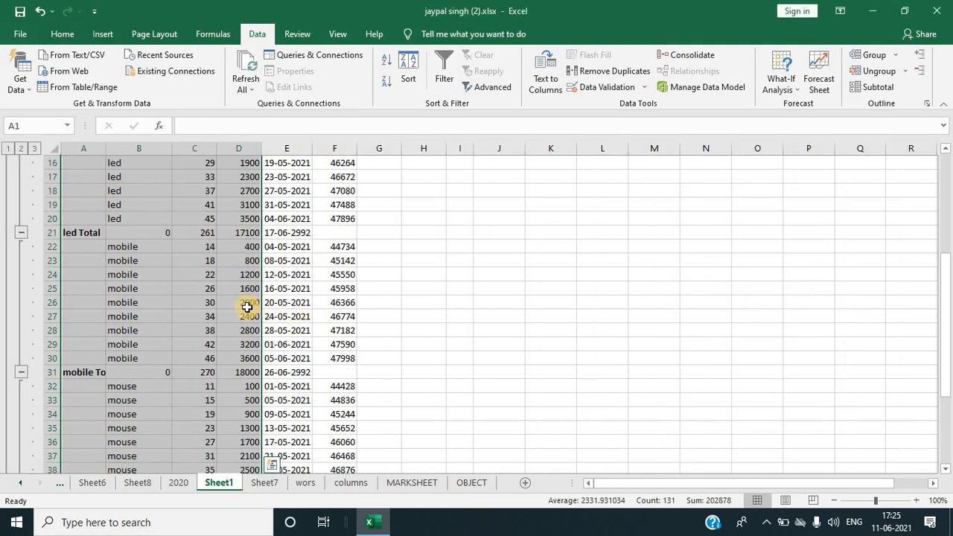
Step: Examine the charger rows and the charger and led subtotal rows in the Sheet1 table
{"action": "scroll", "coordinate": [245, 308], "scroll_direction": "up", "scroll_amount": 5}
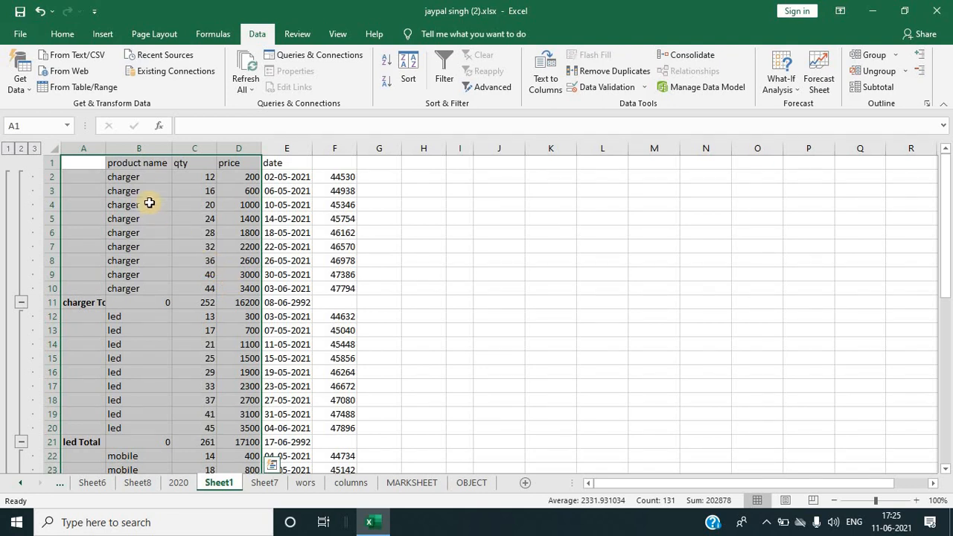
{"action": "left_click", "coordinate": [136, 178]}
{"action": "left_click_drag", "start_coordinate": [133, 206], "coordinate": [139, 275]}
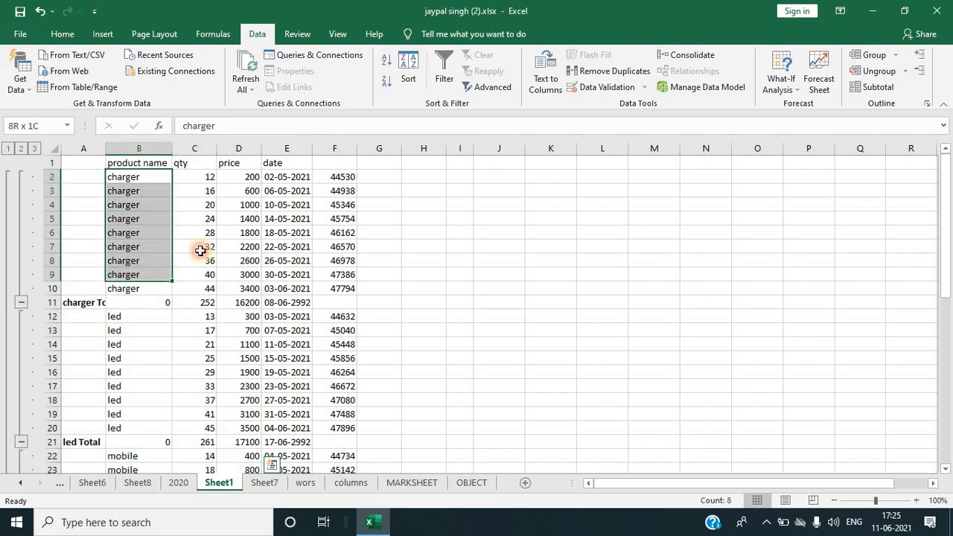
{"action": "left_click", "coordinate": [205, 301]}
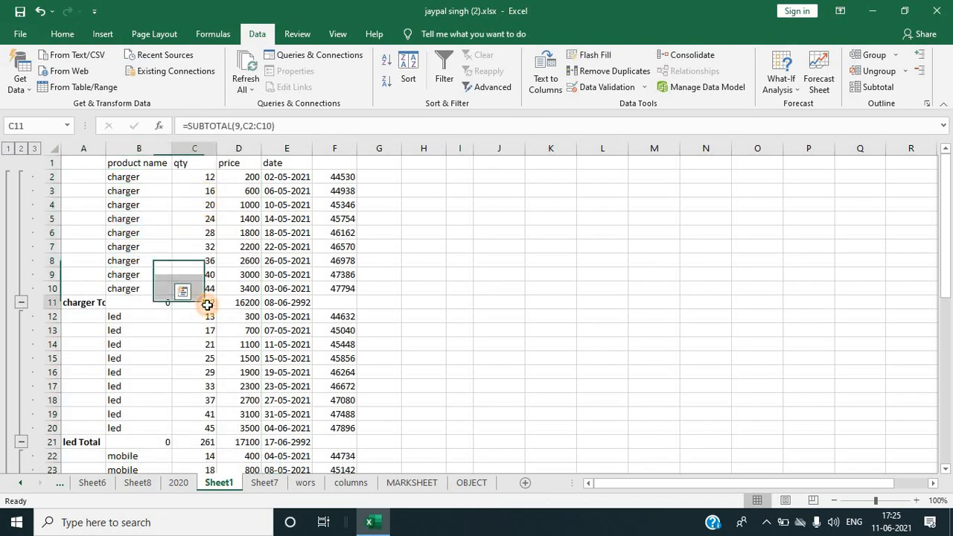
{"action": "left_click", "coordinate": [246, 304]}
{"action": "left_click", "coordinate": [475, 301]}
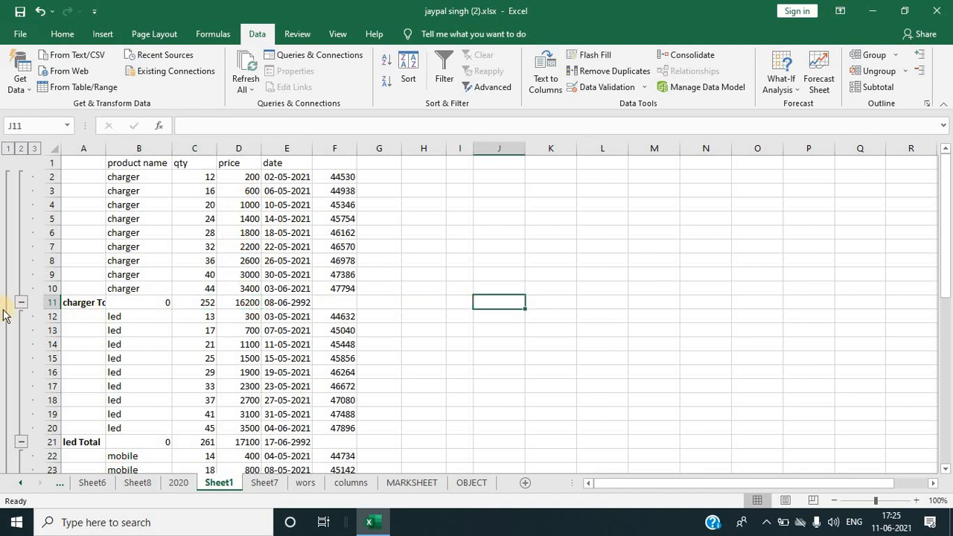
{"action": "left_click", "coordinate": [72, 304]}
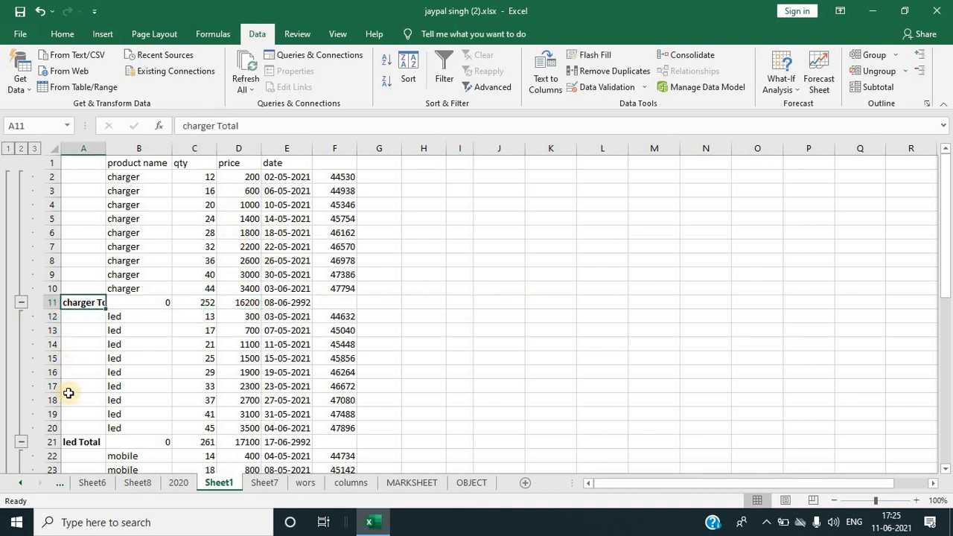
{"action": "left_click", "coordinate": [76, 441]}
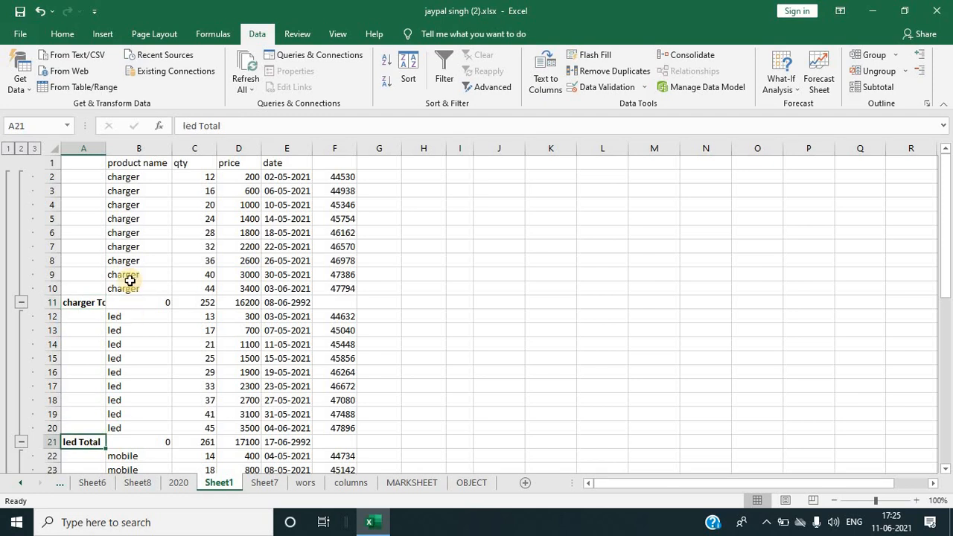
Step: Collapse the charger, led, mobile and mouse groups so only the subtotal and grand total rows show
{"action": "left_click", "coordinate": [21, 304]}
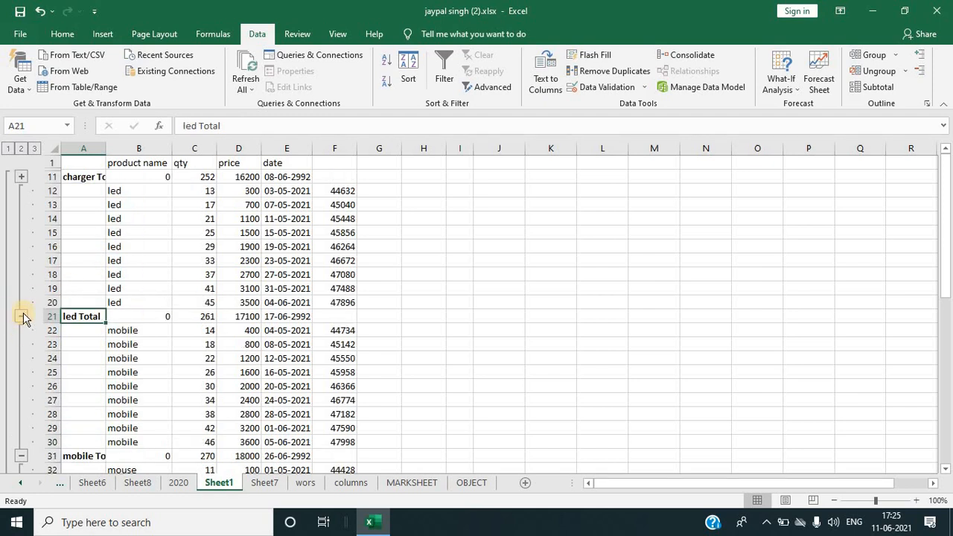
{"action": "left_click", "coordinate": [21, 317]}
{"action": "left_click", "coordinate": [22, 335]}
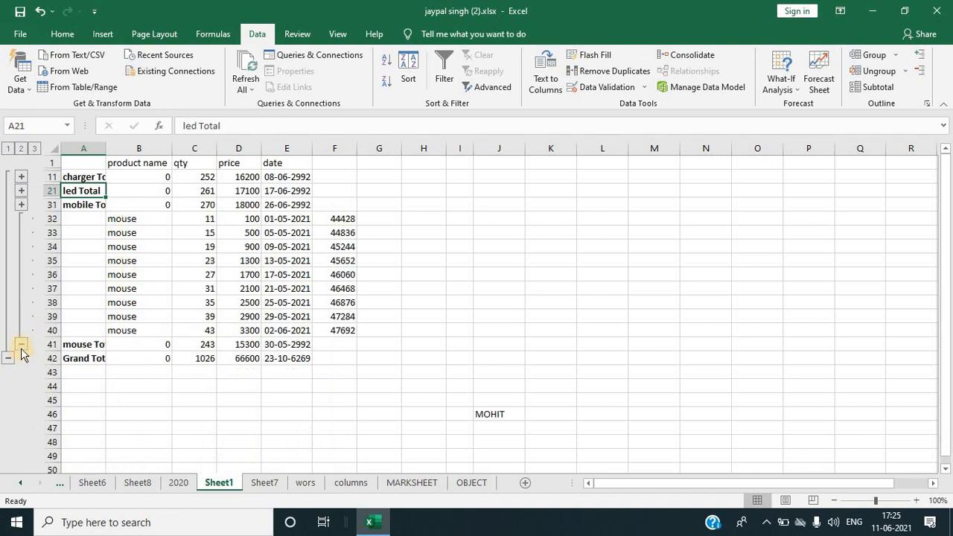
{"action": "left_click", "coordinate": [20, 306]}
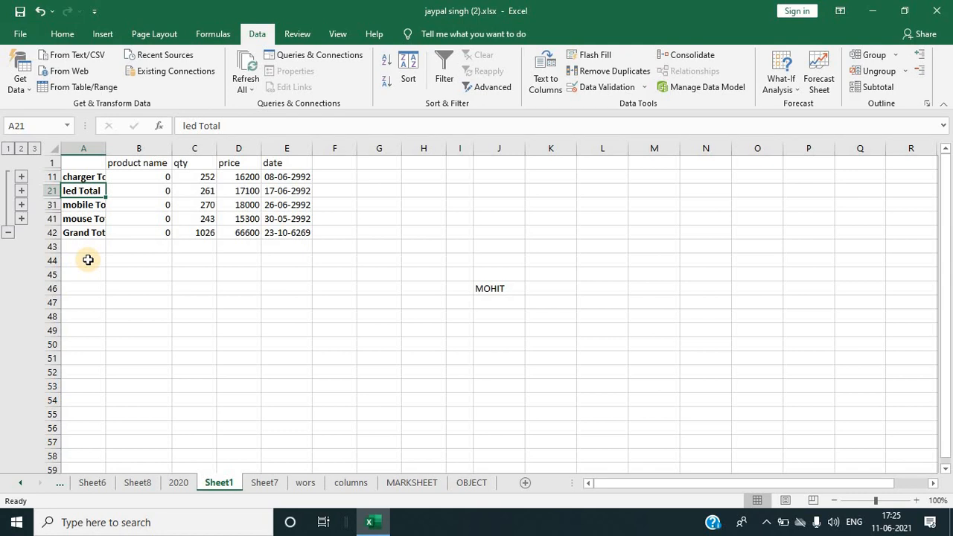
Step: Copy the collapsed subtotal table A1:E42 from Sheet1 and paste it into Sheet6 at cell A1
{"action": "left_click_drag", "start_coordinate": [85, 162], "coordinate": [291, 227]}
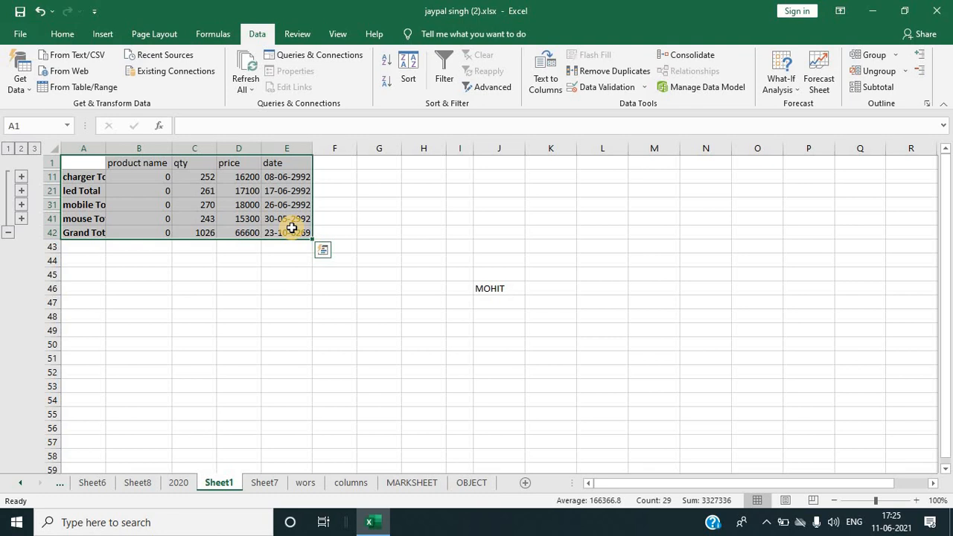
{"action": "key", "text": "ctrl+c"}
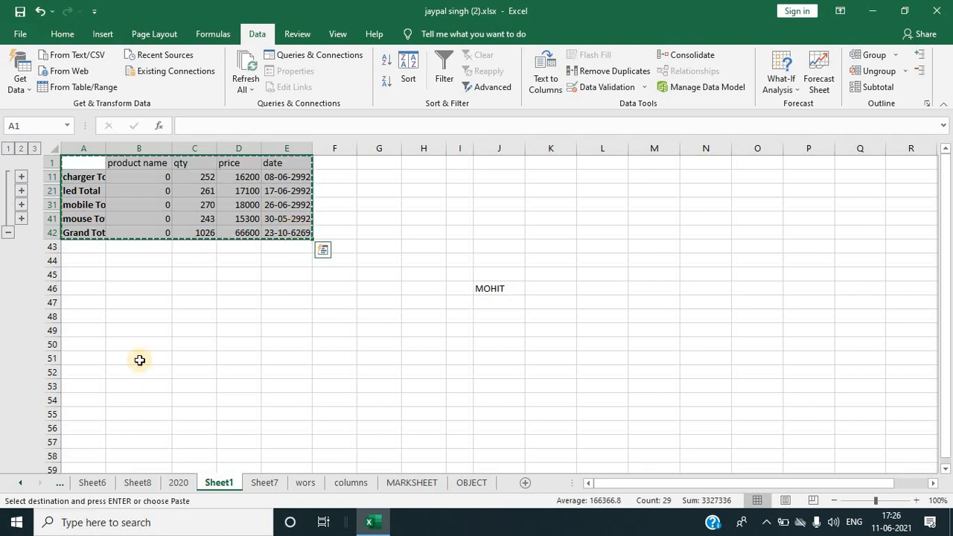
{"action": "left_click", "coordinate": [92, 483]}
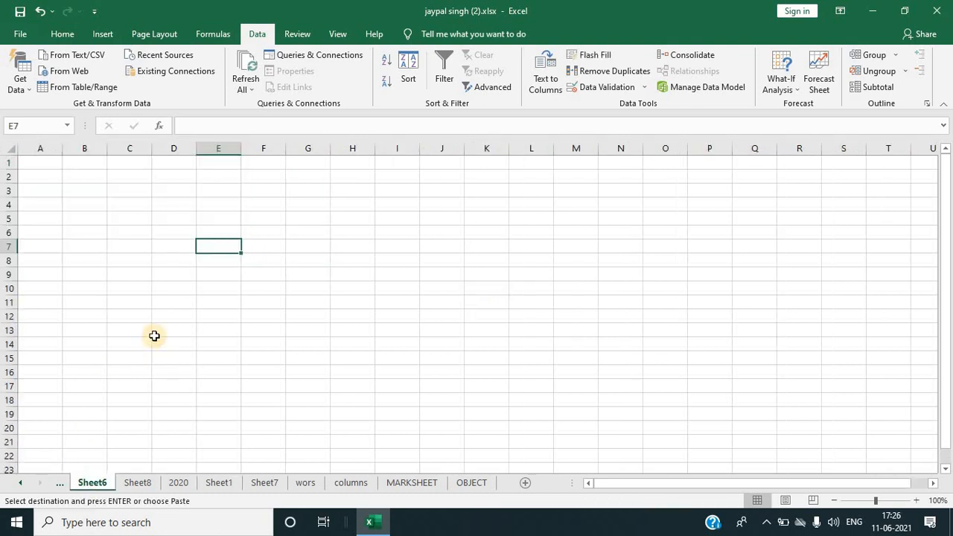
{"action": "left_click", "coordinate": [45, 168]}
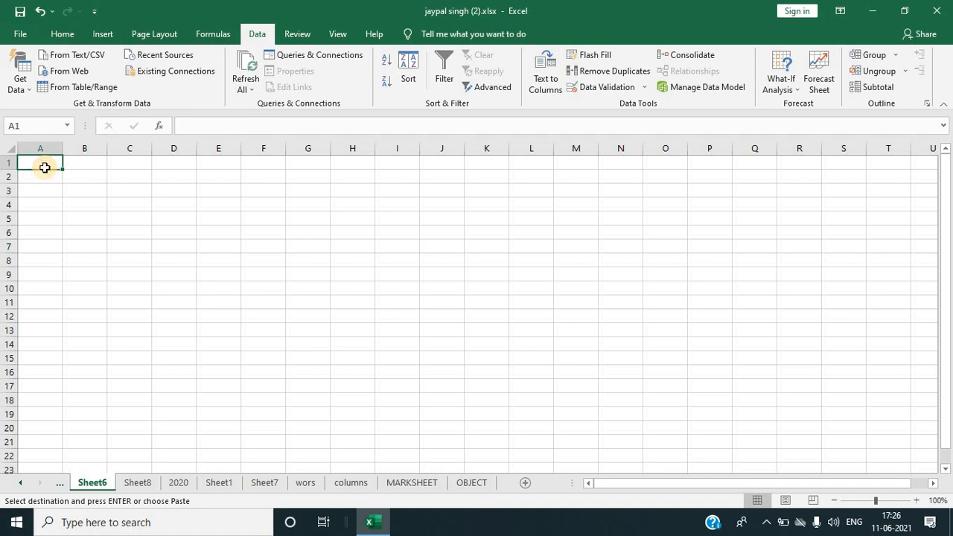
{"action": "key", "text": "ctrl+v"}
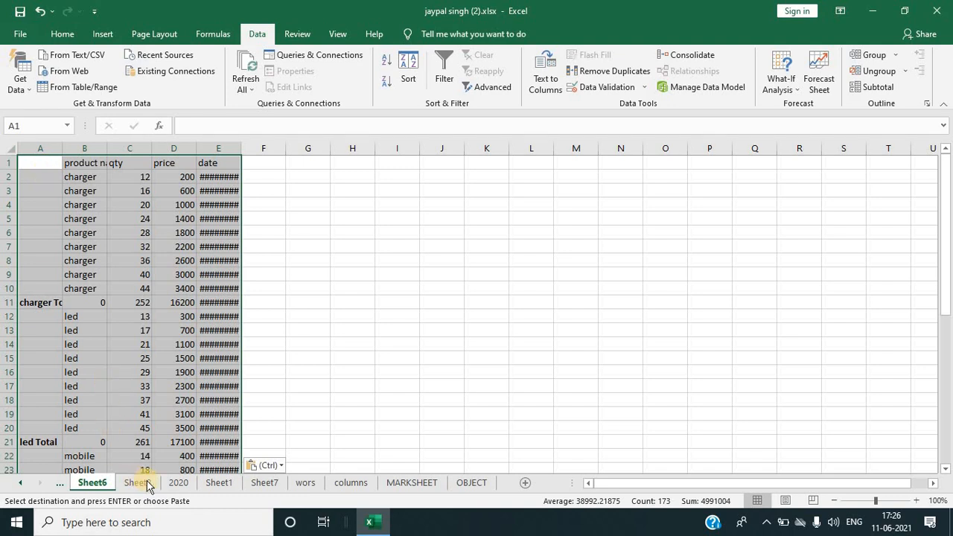
Step: Select only the visible cells of the collapsed subtotal table on Sheet1 with Go To Special
{"action": "left_click", "coordinate": [224, 483]}
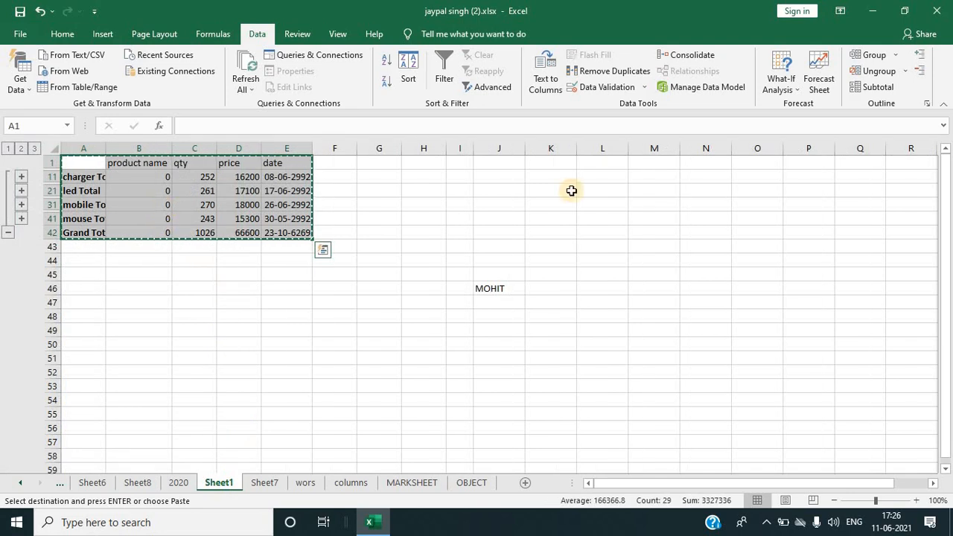
{"action": "left_click", "coordinate": [62, 33]}
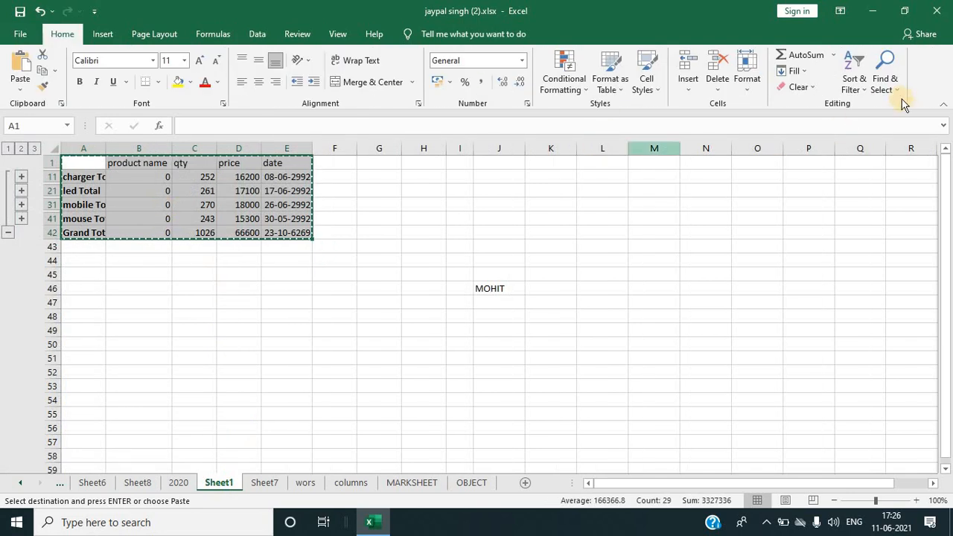
{"action": "left_click", "coordinate": [885, 82]}
{"action": "left_click", "coordinate": [873, 154]}
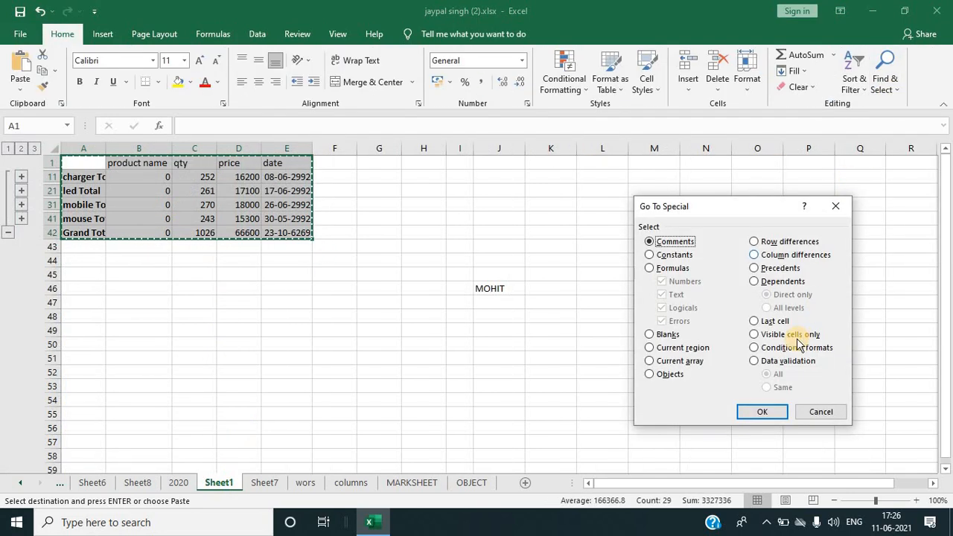
{"action": "left_click", "coordinate": [756, 337]}
{"action": "left_click", "coordinate": [762, 410]}
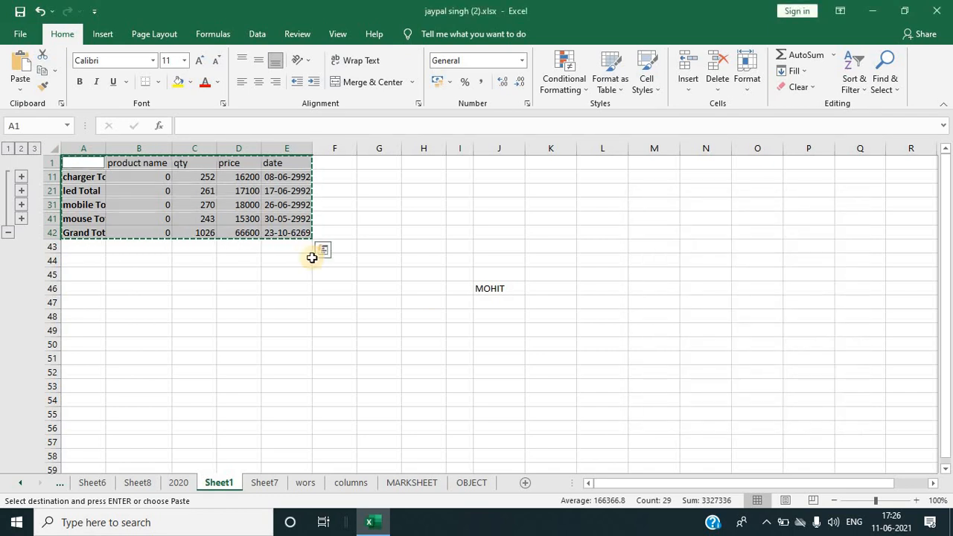
Step: Copy the selected visible subtotal rows from Sheet1 and paste them into Sheet8 at cell C1
{"action": "key", "text": "ctrl+c"}
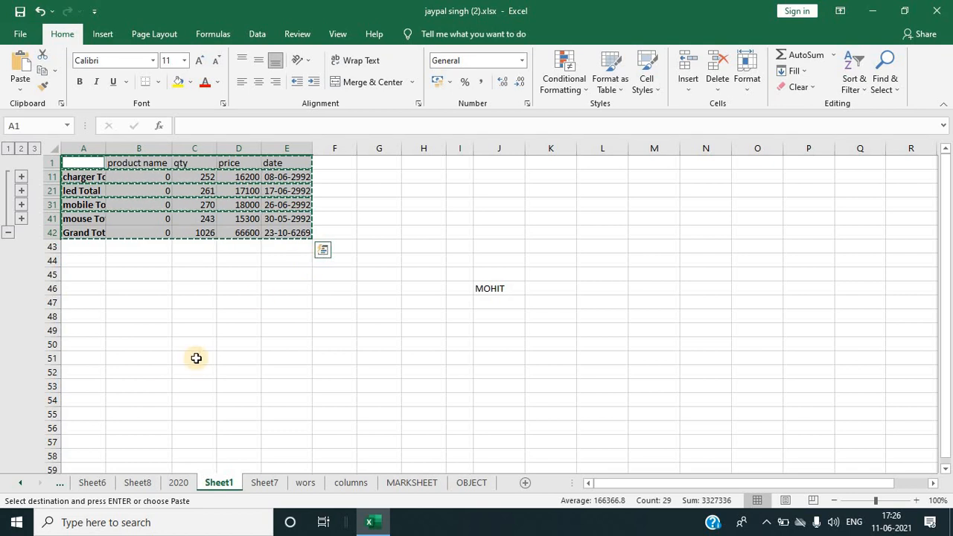
{"action": "left_click", "coordinate": [131, 483]}
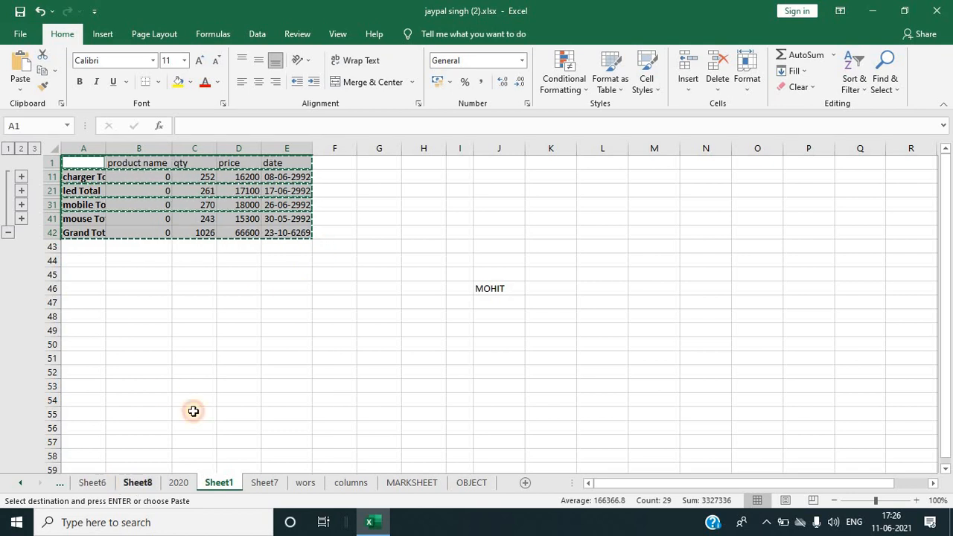
{"action": "left_click", "coordinate": [113, 165]}
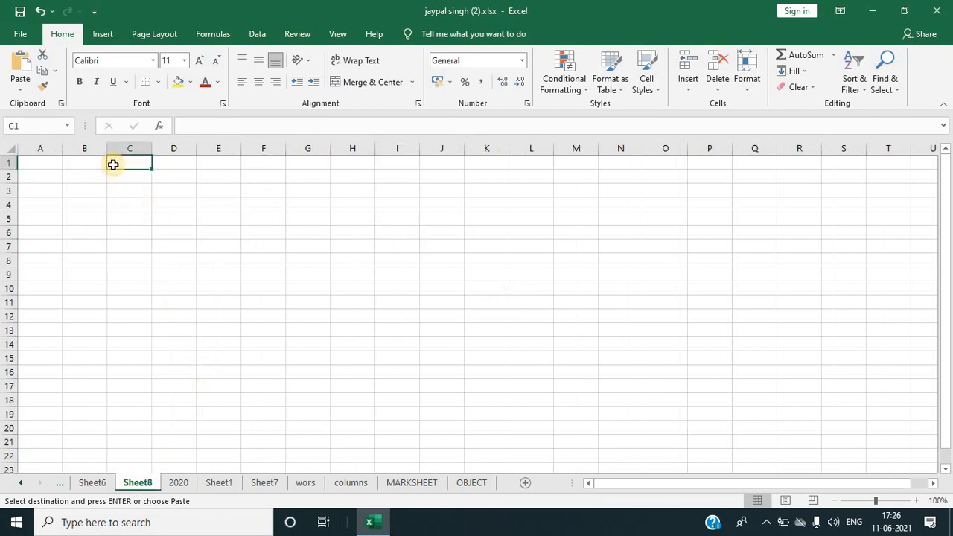
{"action": "key", "text": "ctrl+v"}
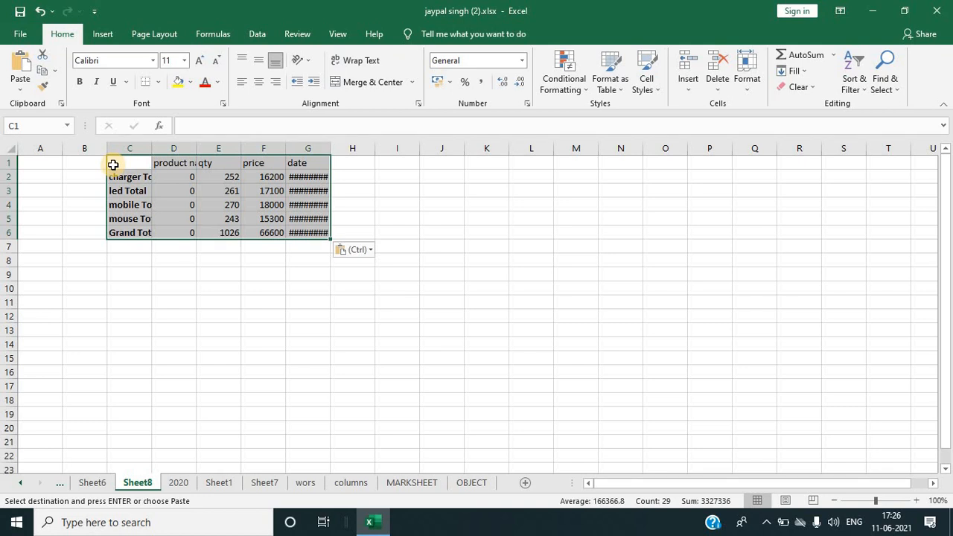
{"action": "left_click", "coordinate": [473, 219]}
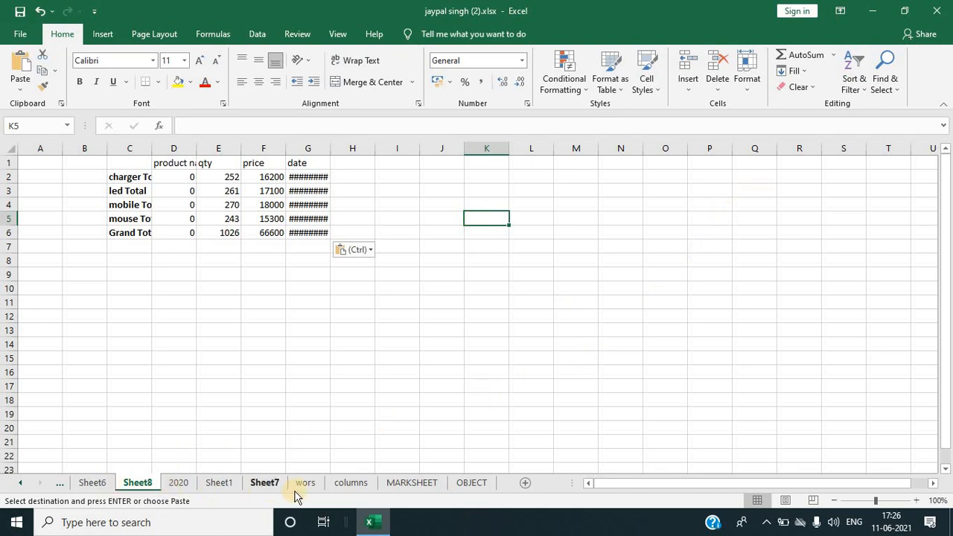
Step: Switch to the MARKSHEET sheet and review the options offered by Go To Special
{"action": "left_click", "coordinate": [352, 490]}
{"action": "left_click", "coordinate": [416, 482]}
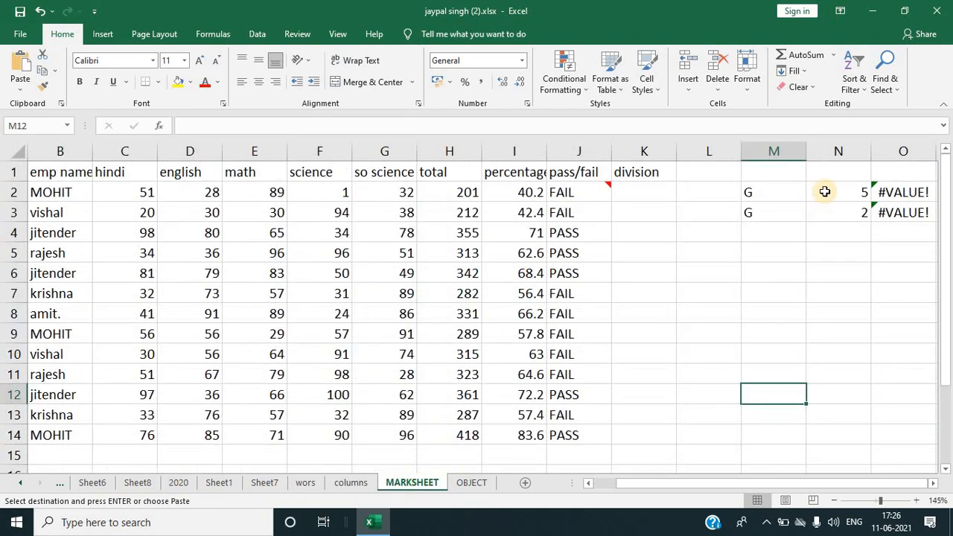
{"action": "left_click", "coordinate": [900, 95]}
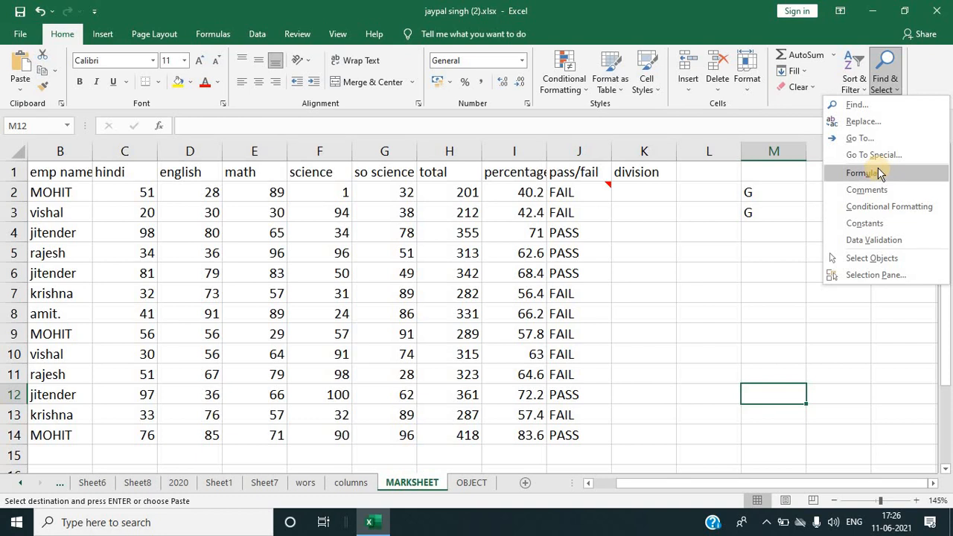
{"action": "left_click", "coordinate": [885, 158]}
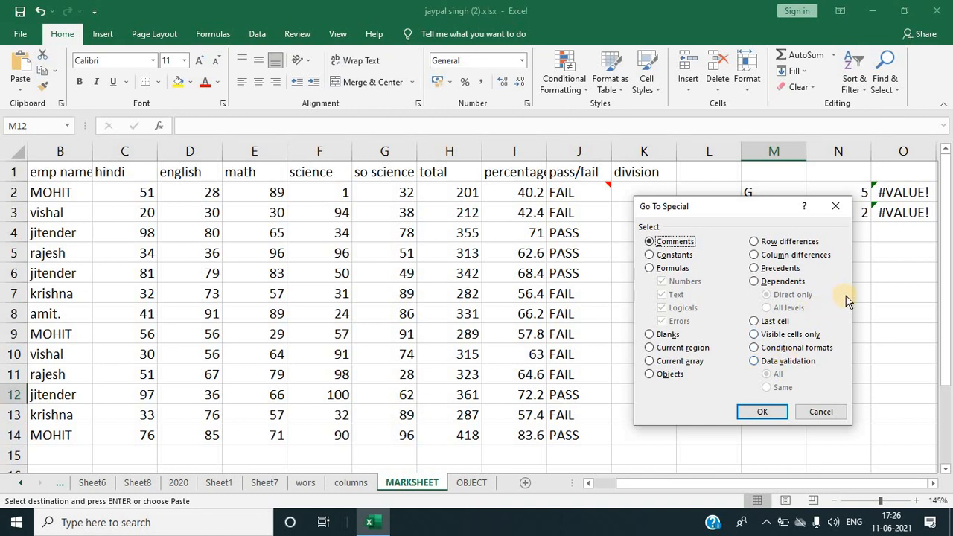
{"action": "left_click", "coordinate": [836, 206]}
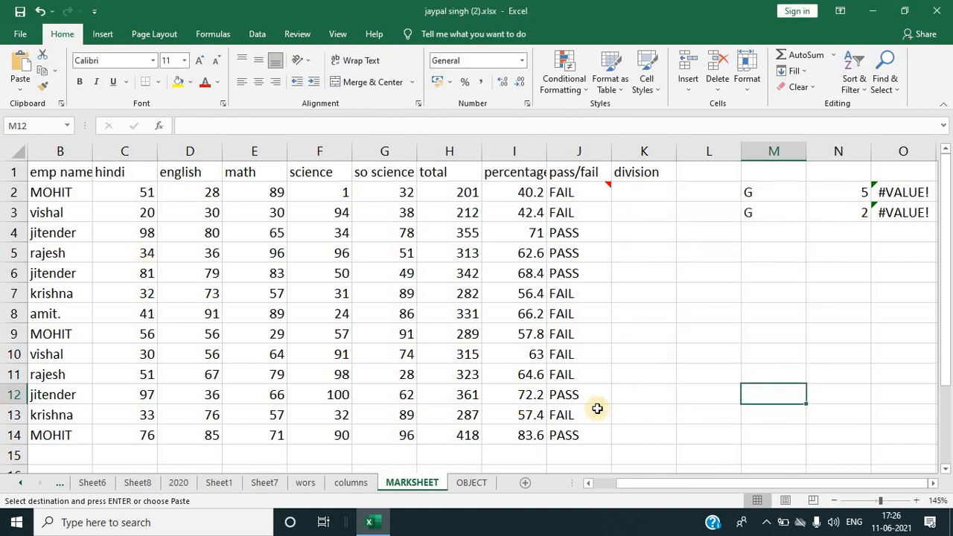
Step: Apply a Duplicate Values conditional formatting rule to the emp code column A on MARKSHEET
{"action": "left_click_drag", "start_coordinate": [641, 487], "coordinate": [575, 487]}
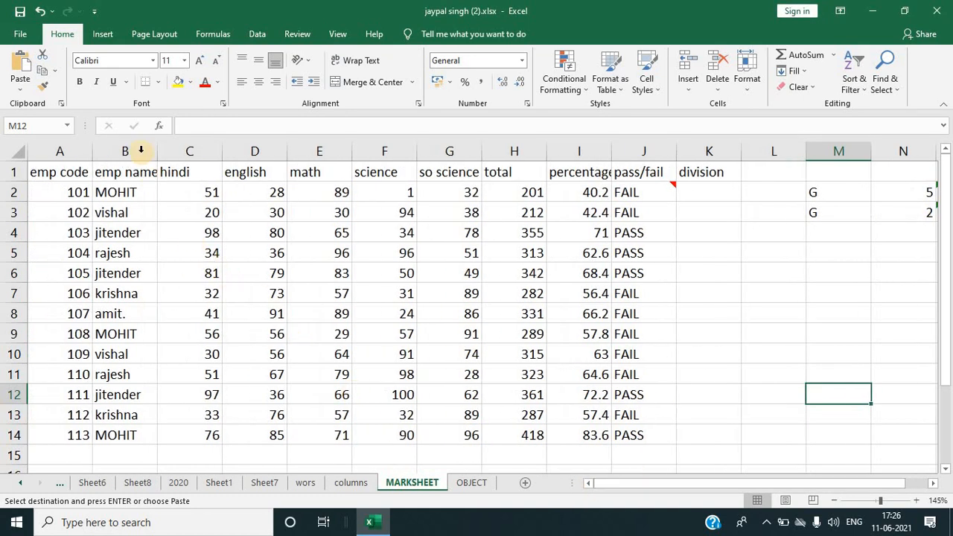
{"action": "left_click", "coordinate": [70, 156]}
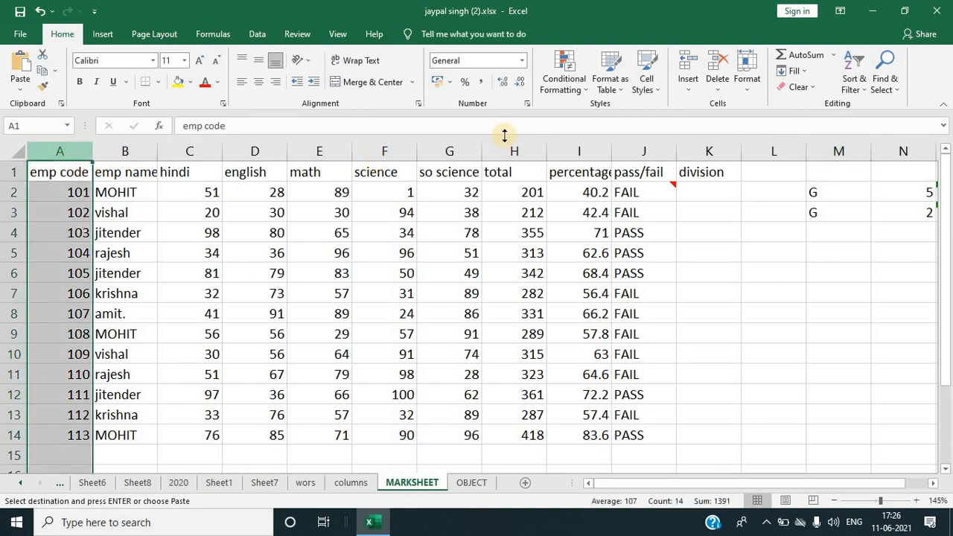
{"action": "left_click", "coordinate": [564, 75]}
{"action": "mouse_move", "coordinate": [588, 121]}
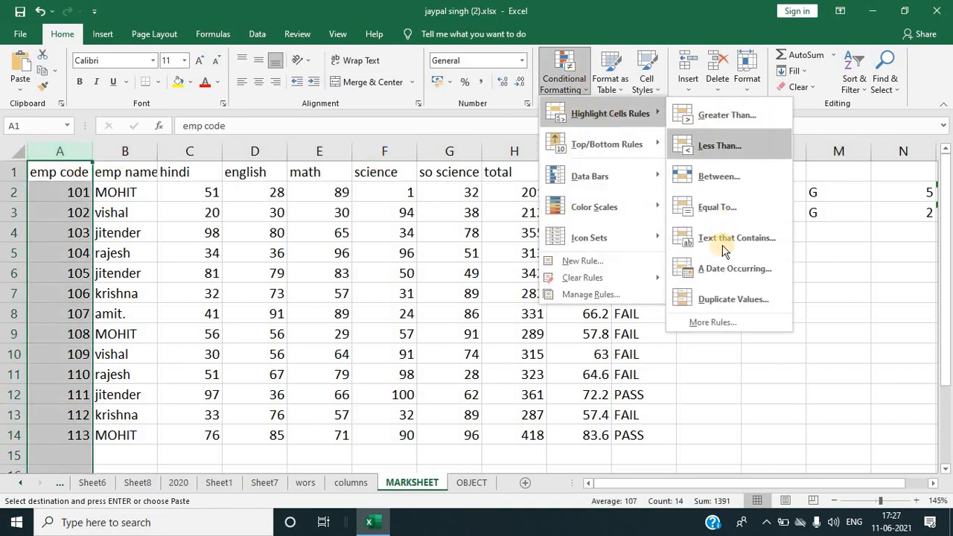
{"action": "left_click", "coordinate": [711, 292]}
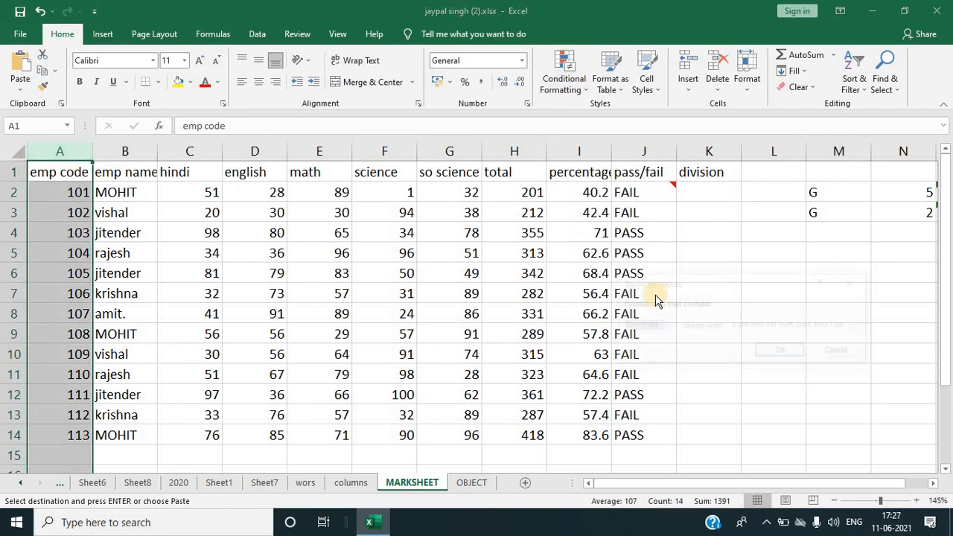
{"action": "left_click", "coordinate": [780, 356]}
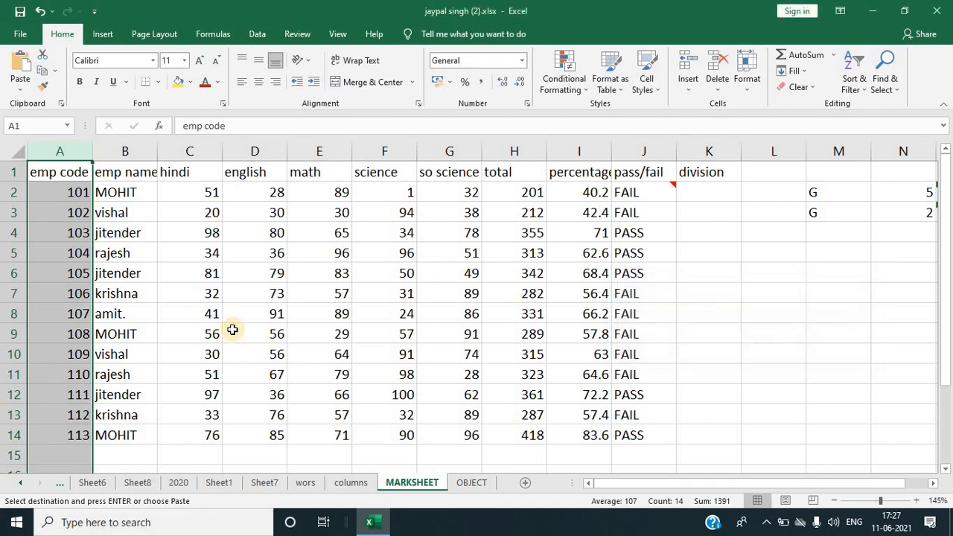
Step: Select all cells with conditional formats on MARKSHEET using Go To Special
{"action": "left_click", "coordinate": [765, 212]}
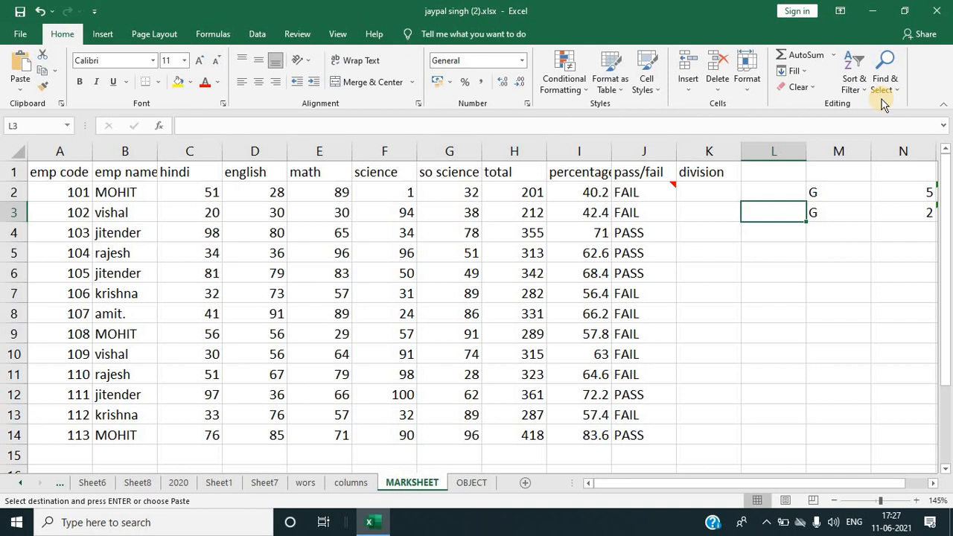
{"action": "left_click", "coordinate": [899, 91]}
{"action": "left_click", "coordinate": [882, 154]}
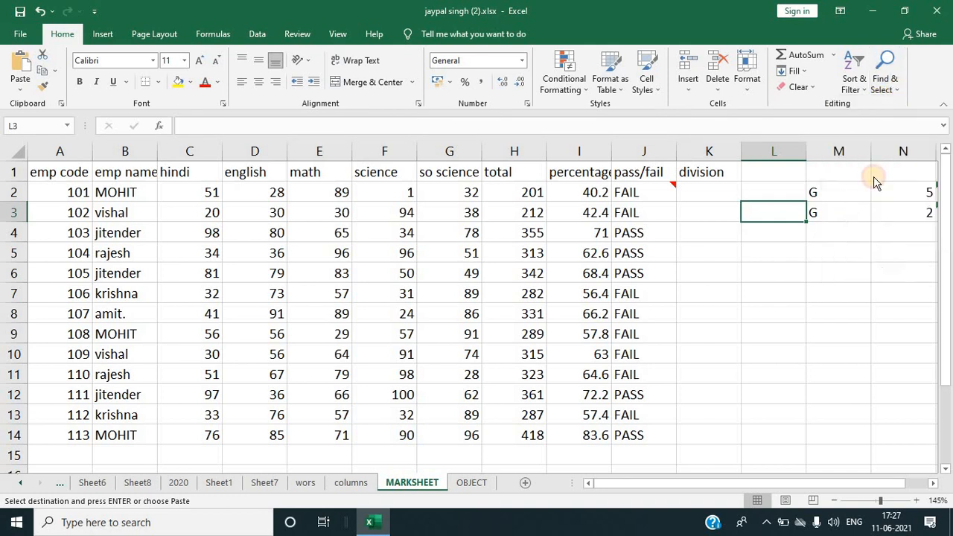
{"action": "left_click", "coordinate": [754, 348]}
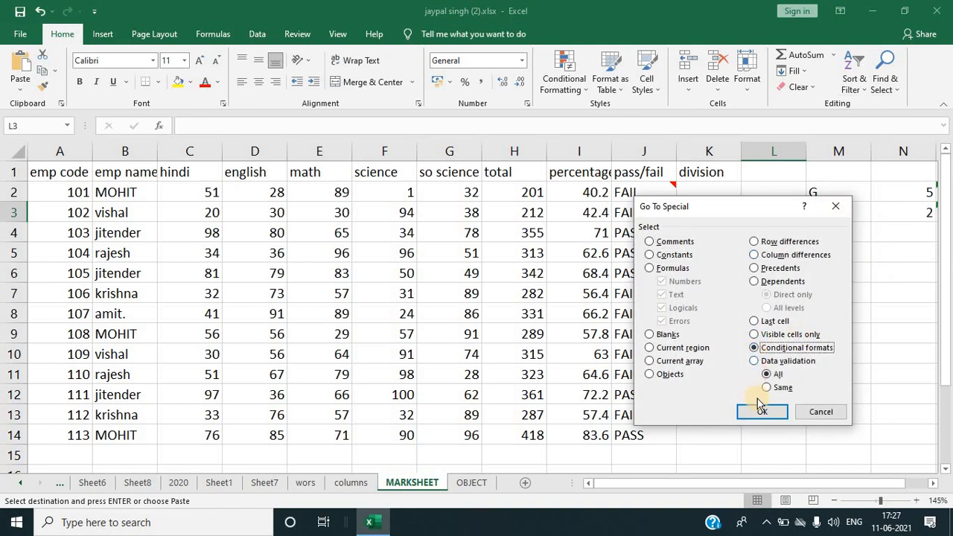
{"action": "left_click", "coordinate": [762, 412]}
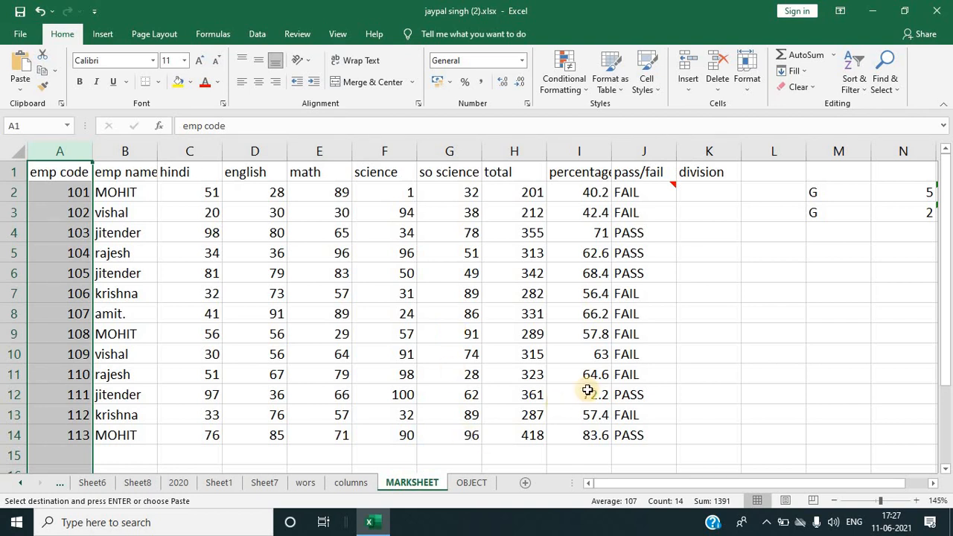
Step: Review the Go To Special options and the Data Validation settings of cell I6 in the percentage column
{"action": "left_click", "coordinate": [700, 333]}
{"action": "left_click", "coordinate": [892, 95]}
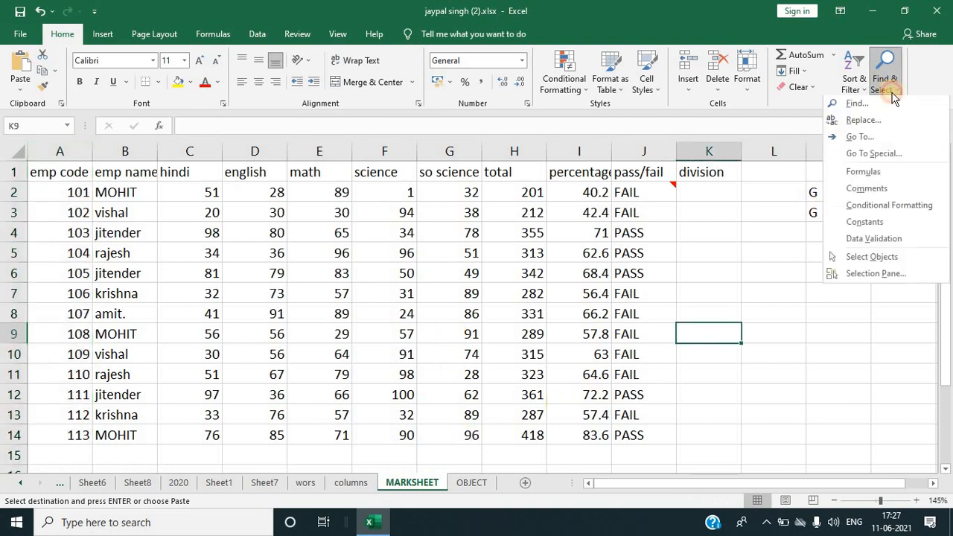
{"action": "left_click", "coordinate": [873, 154]}
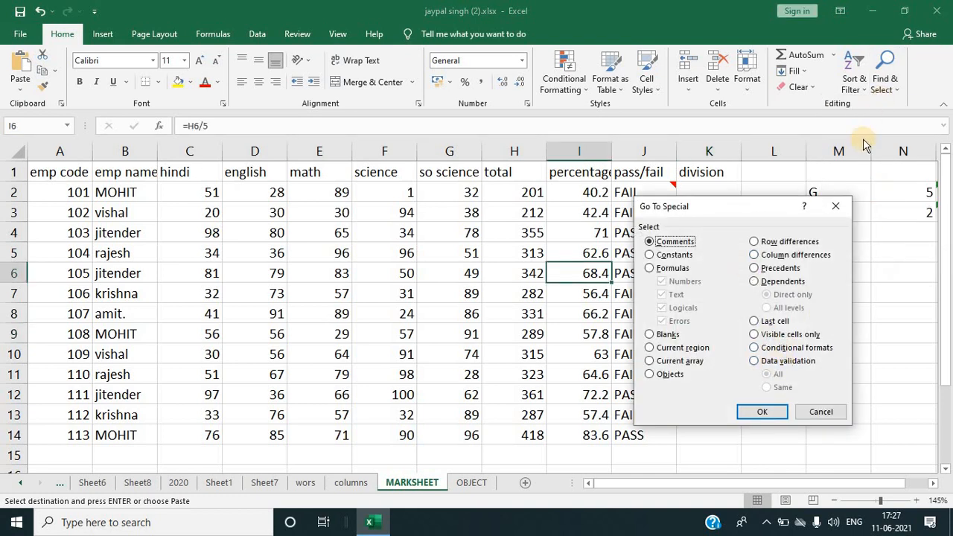
{"action": "left_click", "coordinate": [836, 207]}
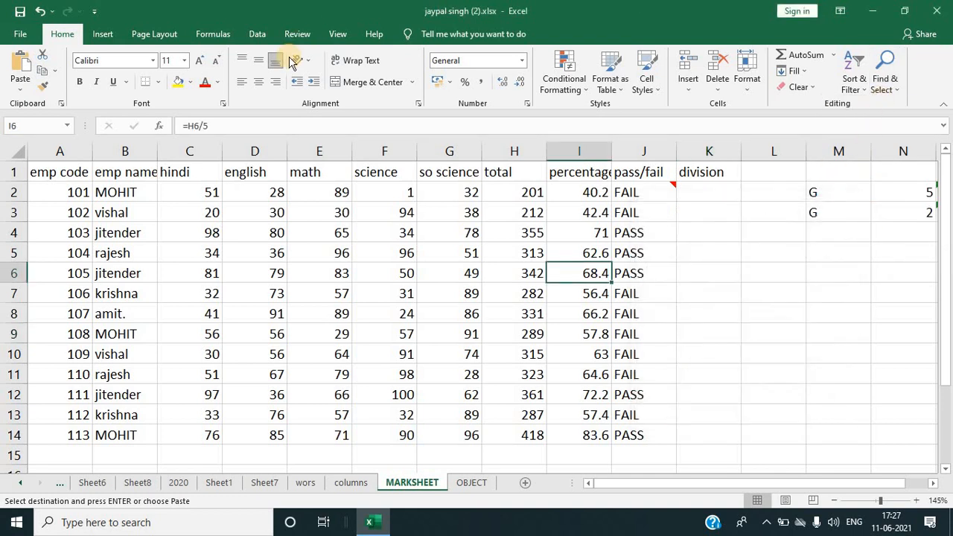
{"action": "left_click", "coordinate": [257, 36]}
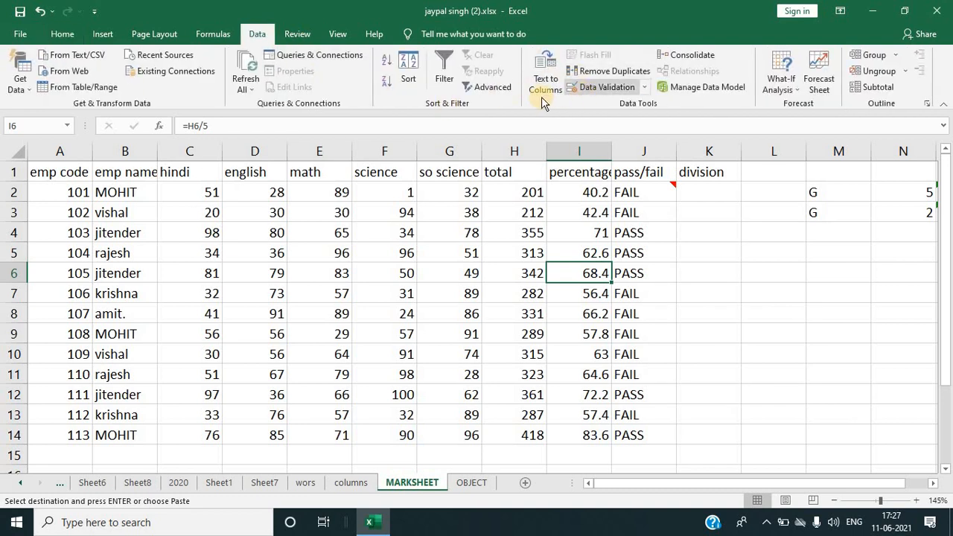
{"action": "left_click", "coordinate": [574, 86]}
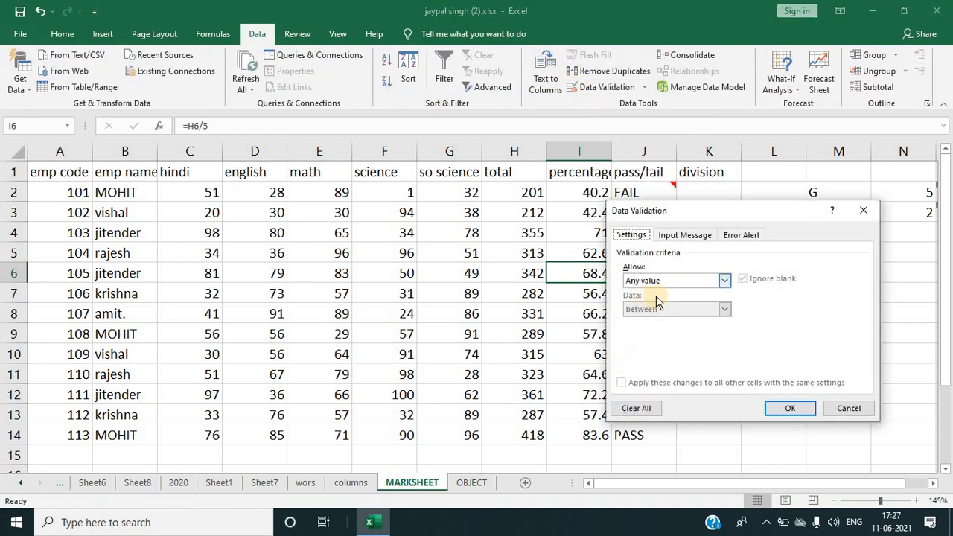
{"action": "left_click", "coordinate": [864, 210]}
{"action": "left_click", "coordinate": [62, 33]}
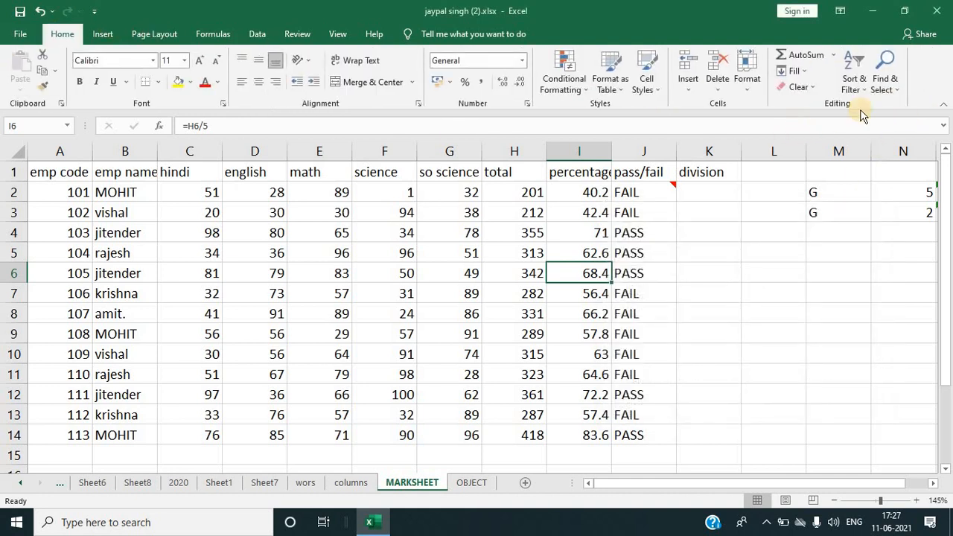
Step: Try to select all cells with data validation on MARKSHEET using Go To Special
{"action": "left_click", "coordinate": [886, 82]}
{"action": "left_click", "coordinate": [869, 154]}
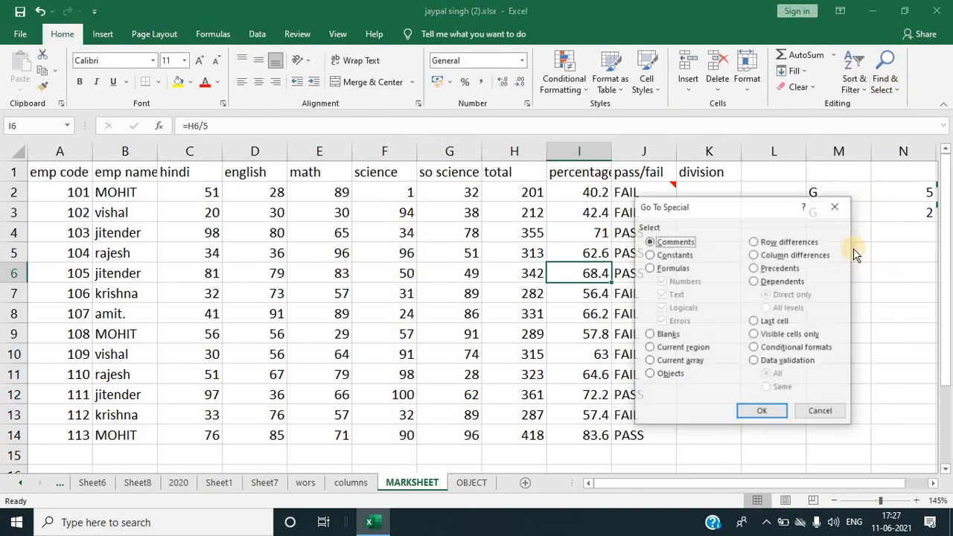
{"action": "left_click", "coordinate": [757, 360]}
{"action": "left_click", "coordinate": [765, 409]}
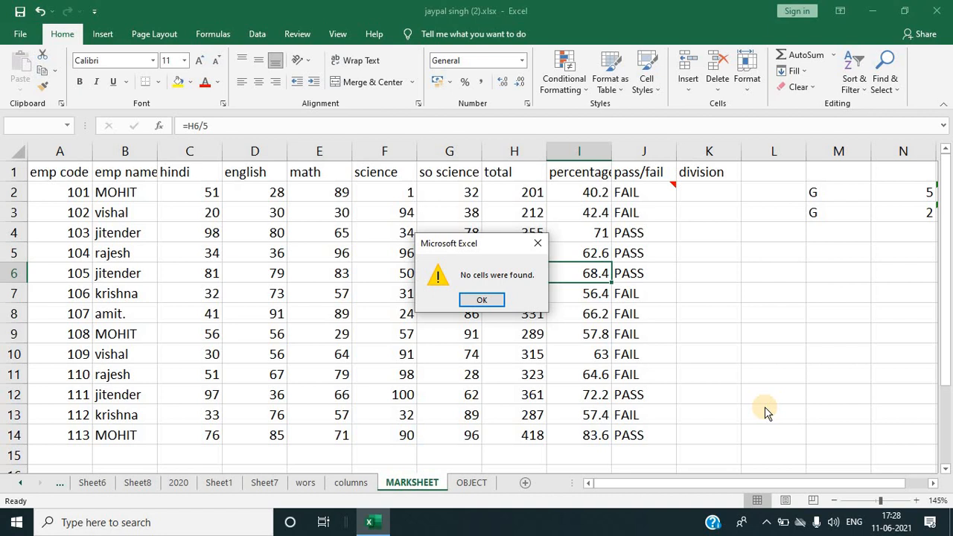
{"action": "left_click", "coordinate": [538, 243]}
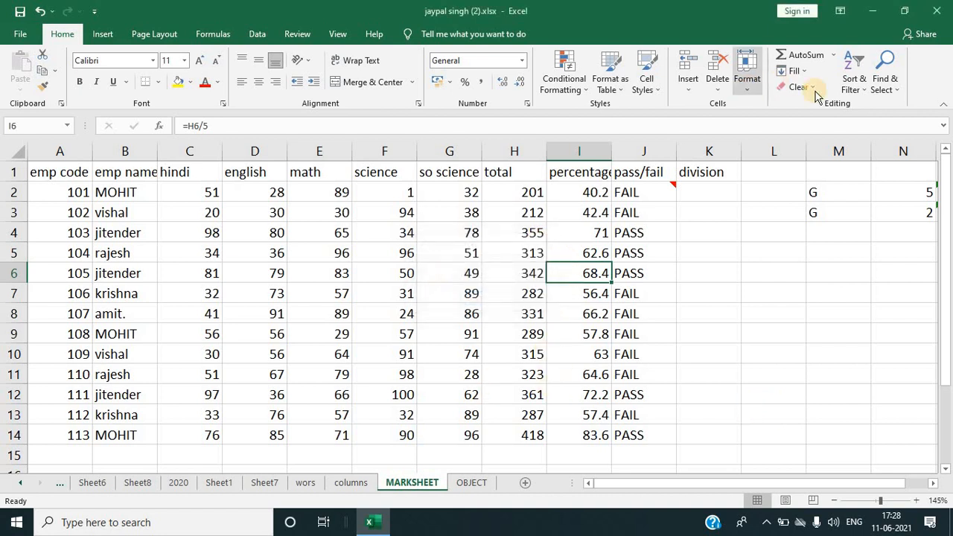
Step: Review the Go To Special options again, along with the other find and select commands
{"action": "left_click", "coordinate": [883, 83]}
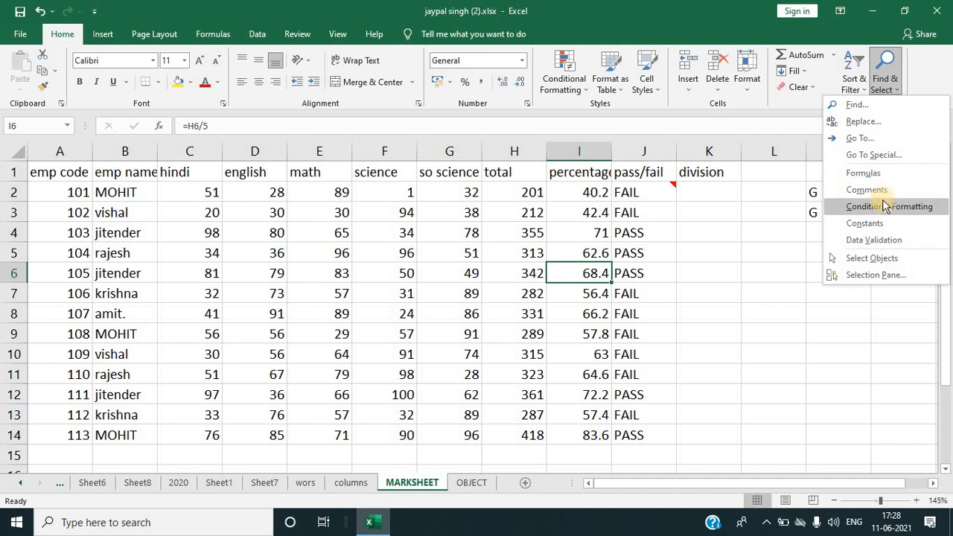
{"action": "left_click", "coordinate": [879, 154]}
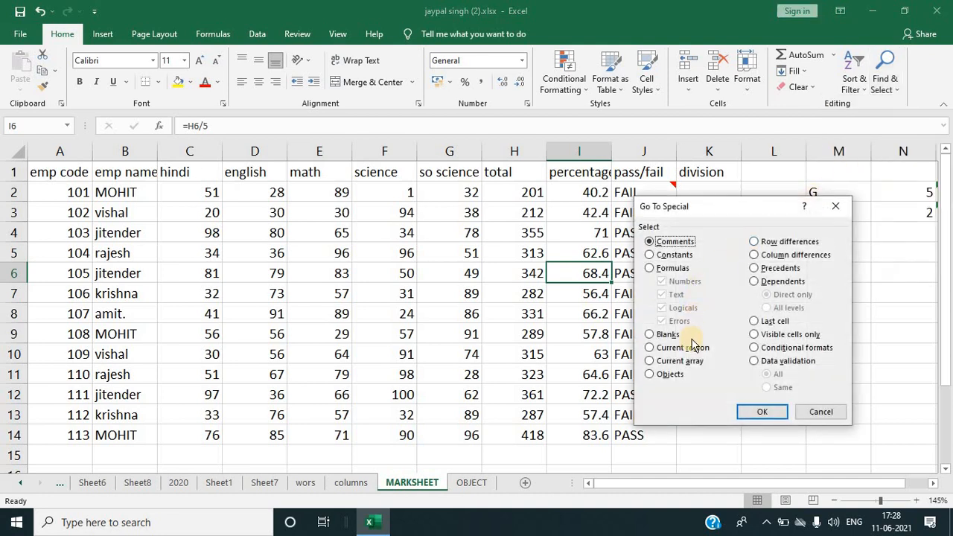
{"action": "left_click", "coordinate": [836, 209]}
{"action": "left_click", "coordinate": [883, 83]}
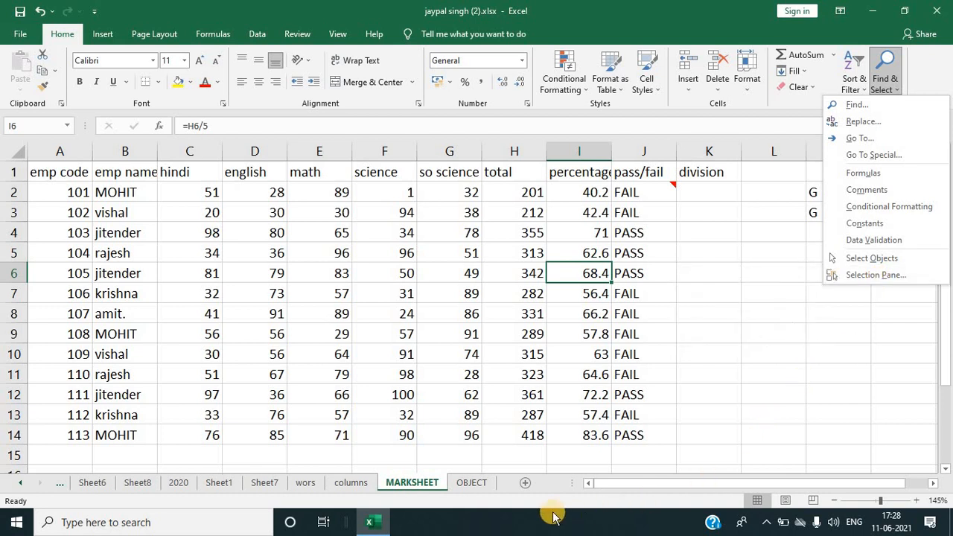
Step: On the OBJECT sheet, open the Selection Pane and hide Rectangle 3, Rectangle 2 and Rectangle 1 individually
{"action": "left_click", "coordinate": [462, 480]}
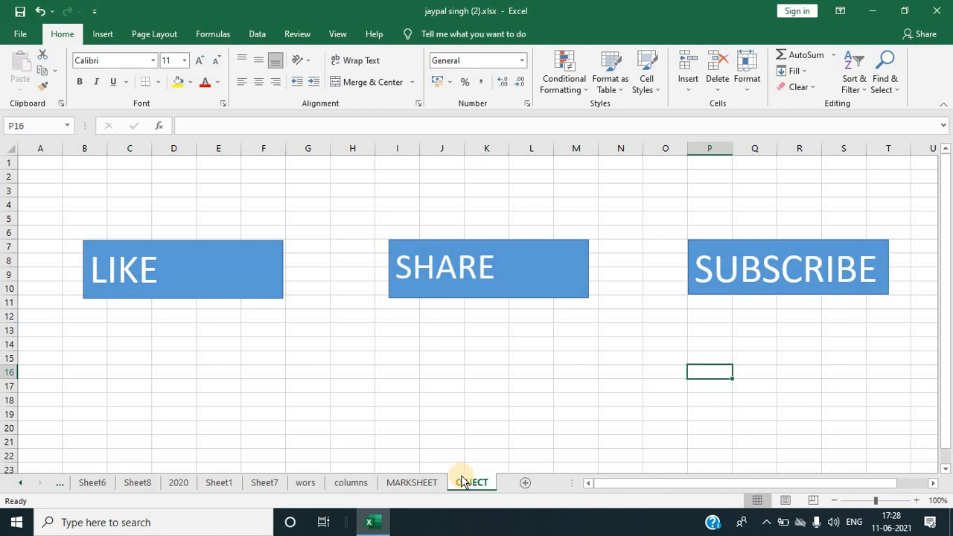
{"action": "left_click", "coordinate": [884, 79]}
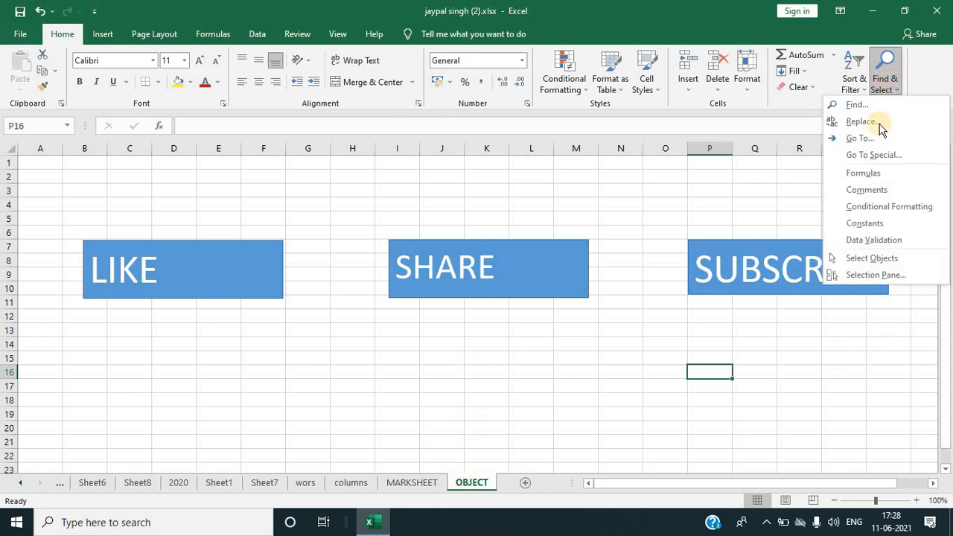
{"action": "left_click", "coordinate": [886, 274]}
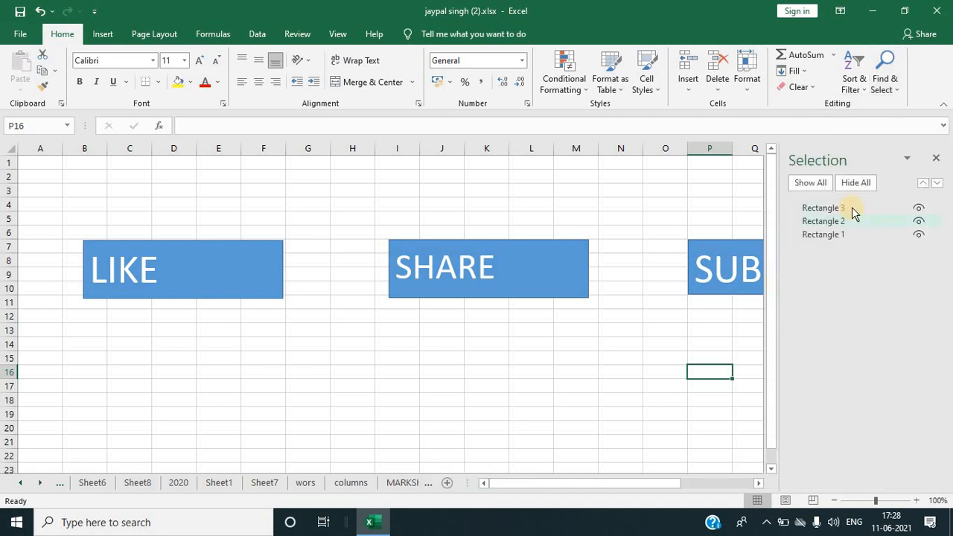
{"action": "left_click", "coordinate": [919, 209]}
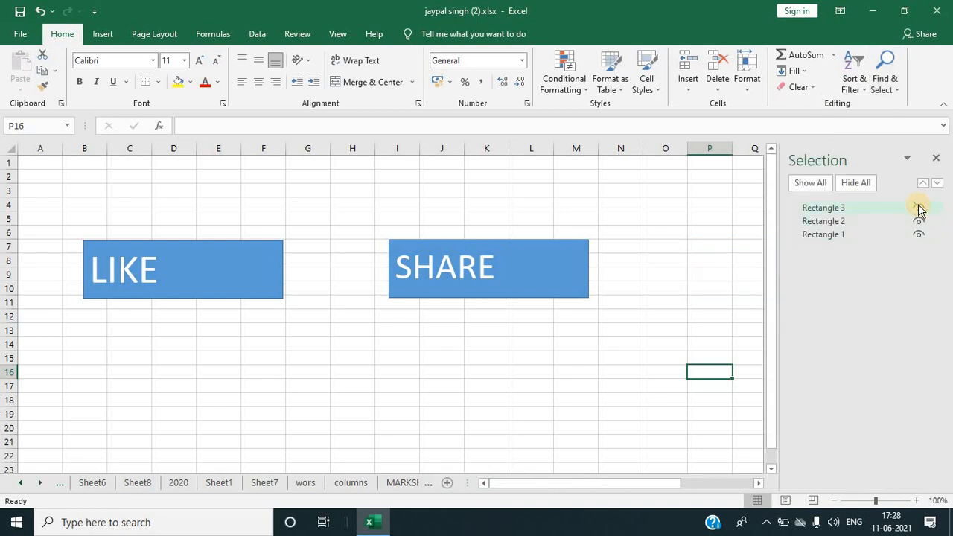
{"action": "left_click", "coordinate": [919, 221]}
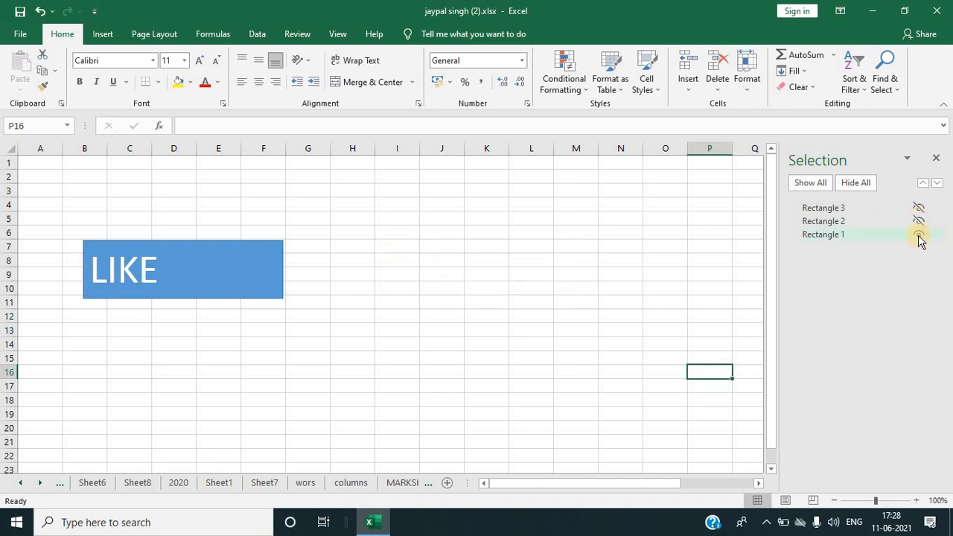
{"action": "left_click", "coordinate": [919, 235]}
Step: Show Rectangle 1, Rectangle 2 and Rectangle 3 on the OBJECT sheet again and close the Selection Pane
{"action": "left_click", "coordinate": [921, 235]}
{"action": "left_click", "coordinate": [919, 222]}
{"action": "left_click", "coordinate": [919, 208]}
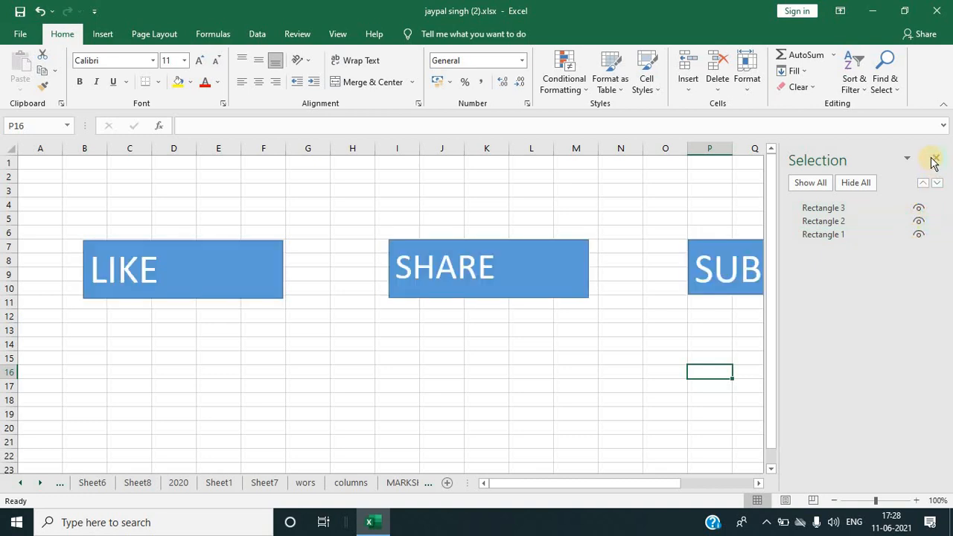
{"action": "left_click", "coordinate": [936, 158]}
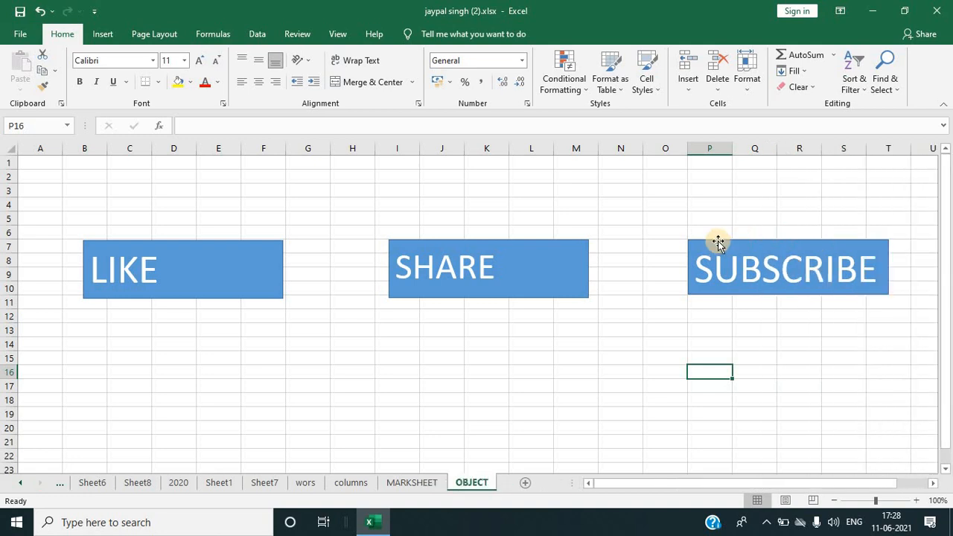